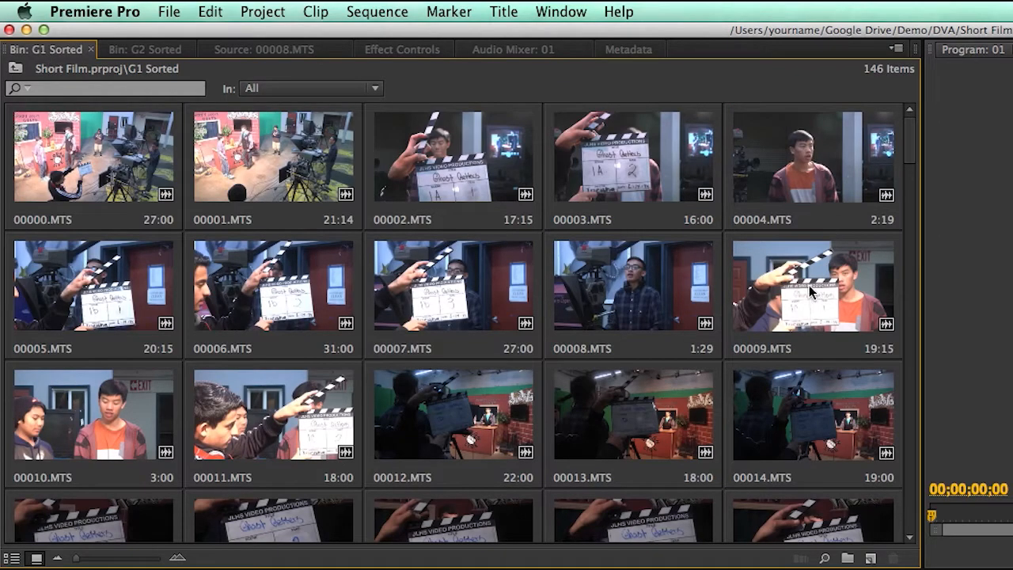
Open clip 00001.MTS from the G1 Sorted bin, play past the slate, and mark its In point at 00:00:09:01.
left_click_drag(912, 166, 912, 145)
left_click(247, 187)
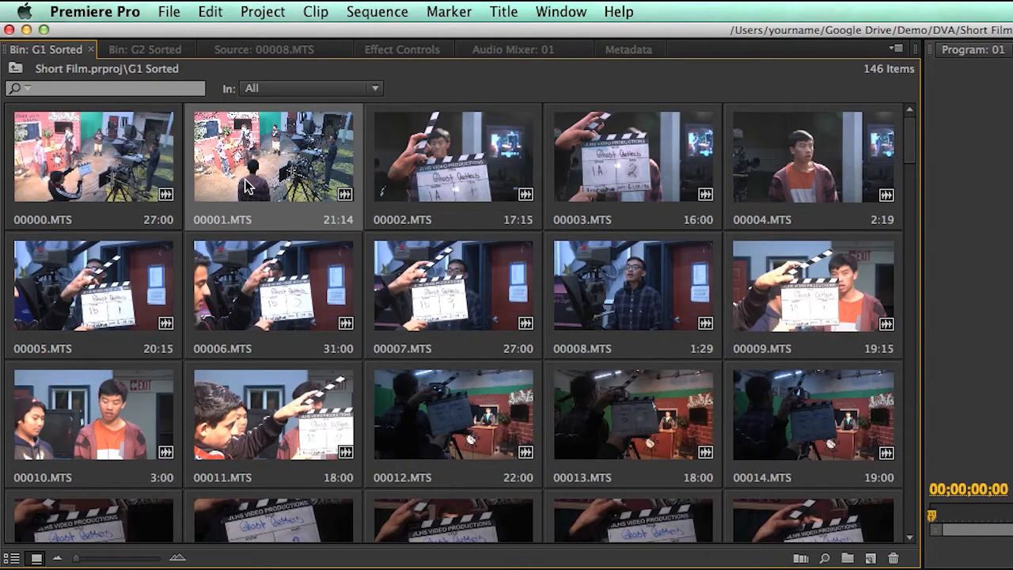
double_click(247, 187)
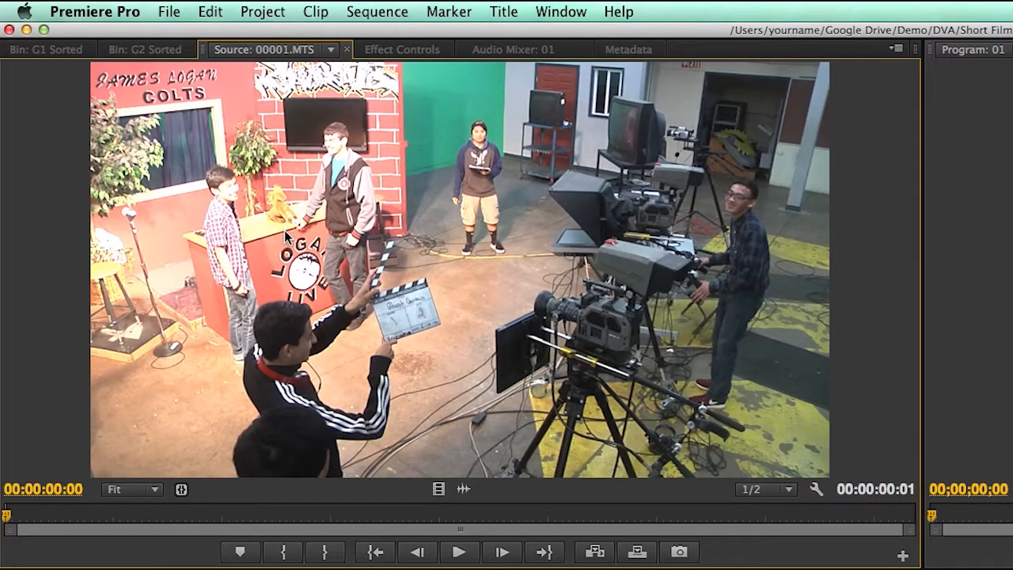
left_click(459, 551)
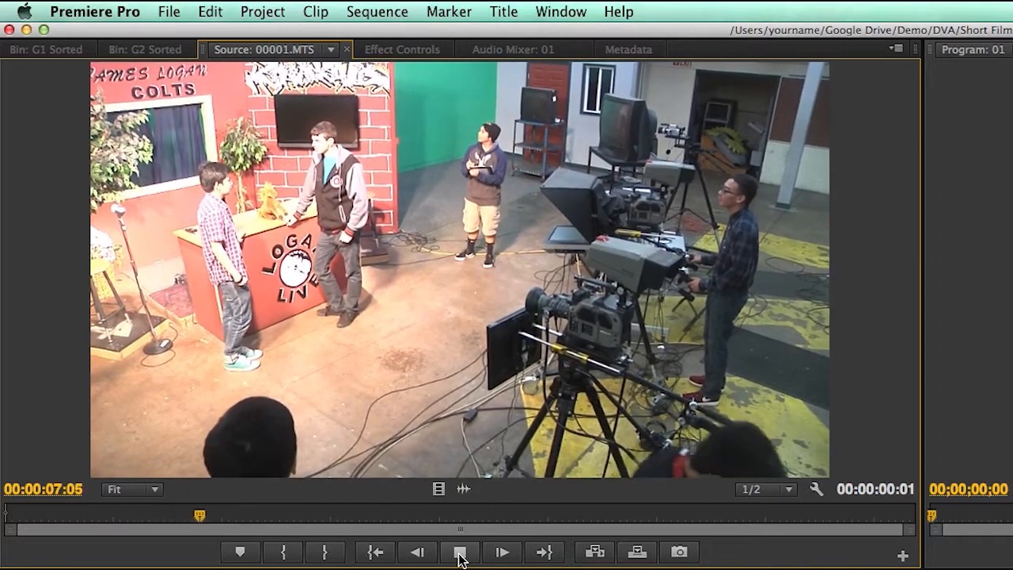
left_click(459, 553)
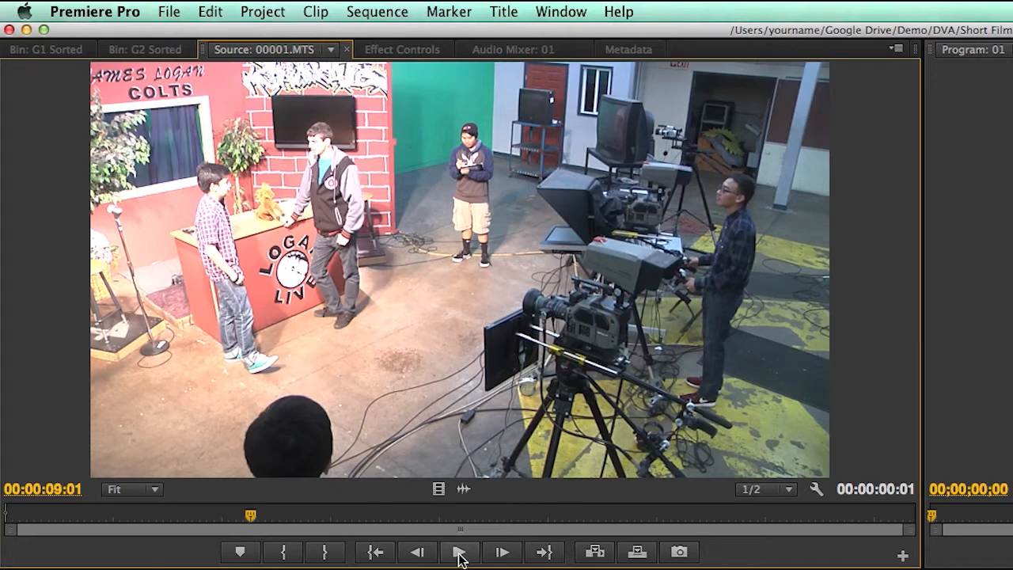
key("i")
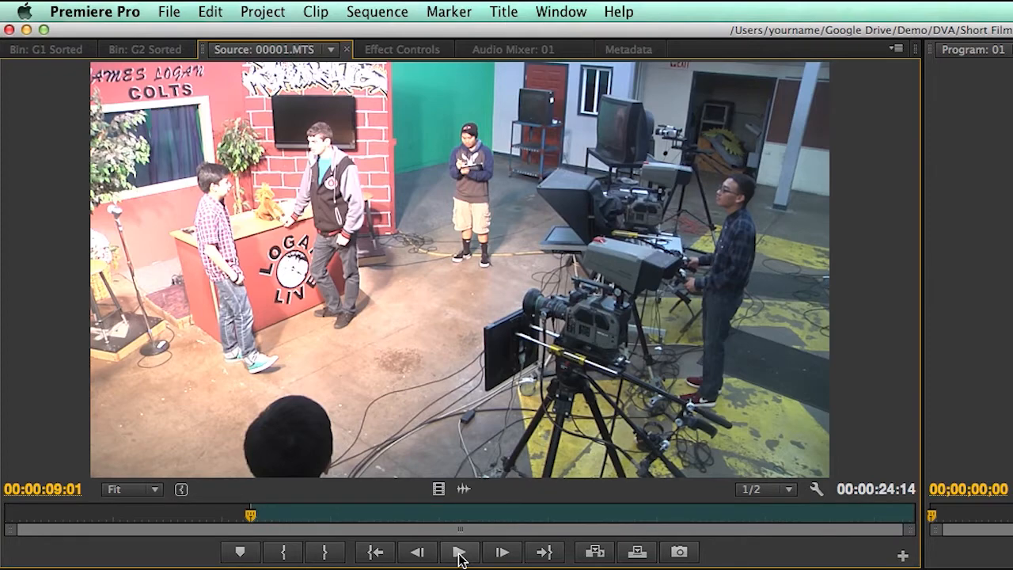
Review the rest of 00001.MTS and mark its Out point at 00:00:30:24.
left_click(459, 556)
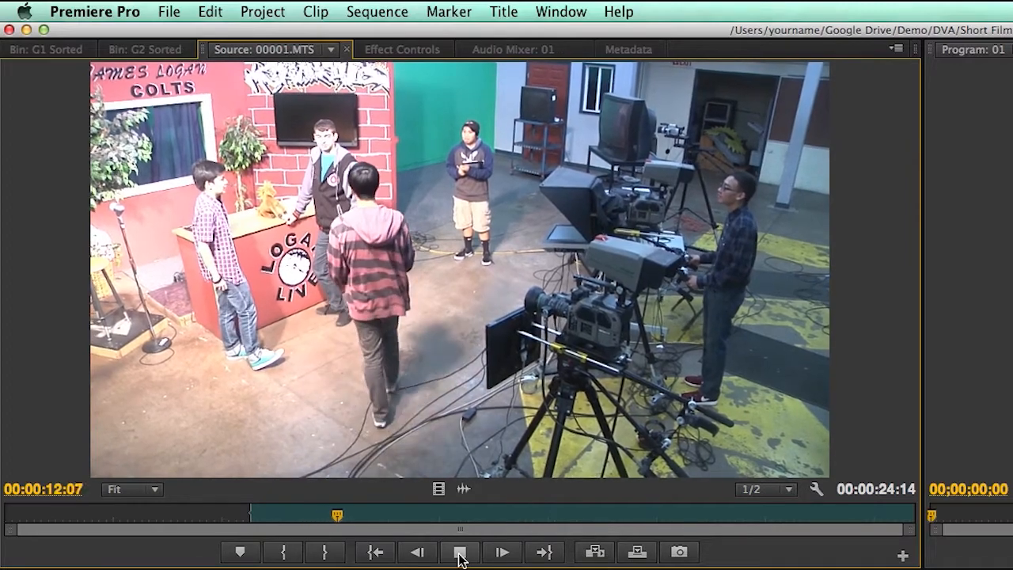
left_click_drag(501, 515, 774, 514)
left_click(459, 552)
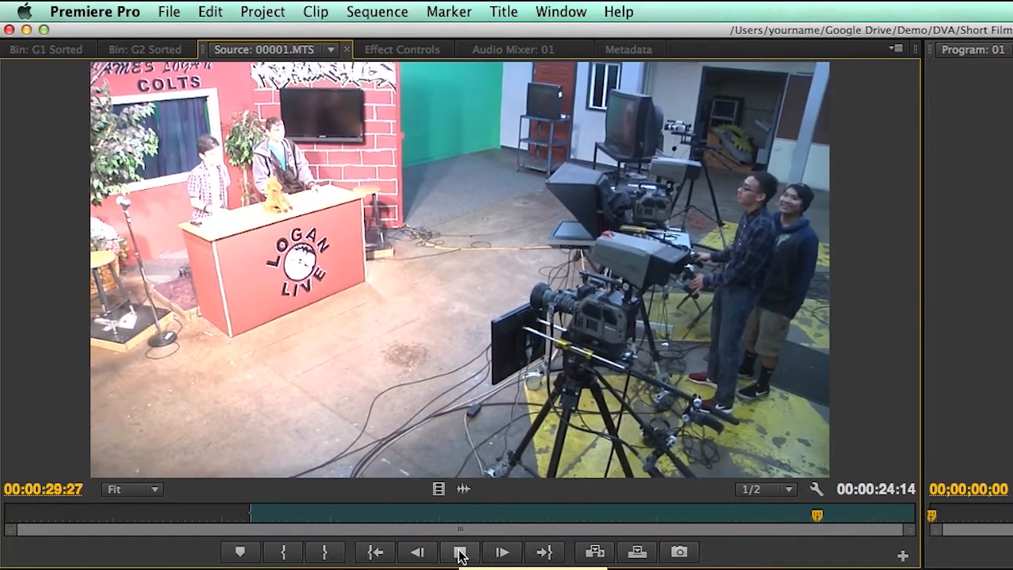
left_click(460, 554)
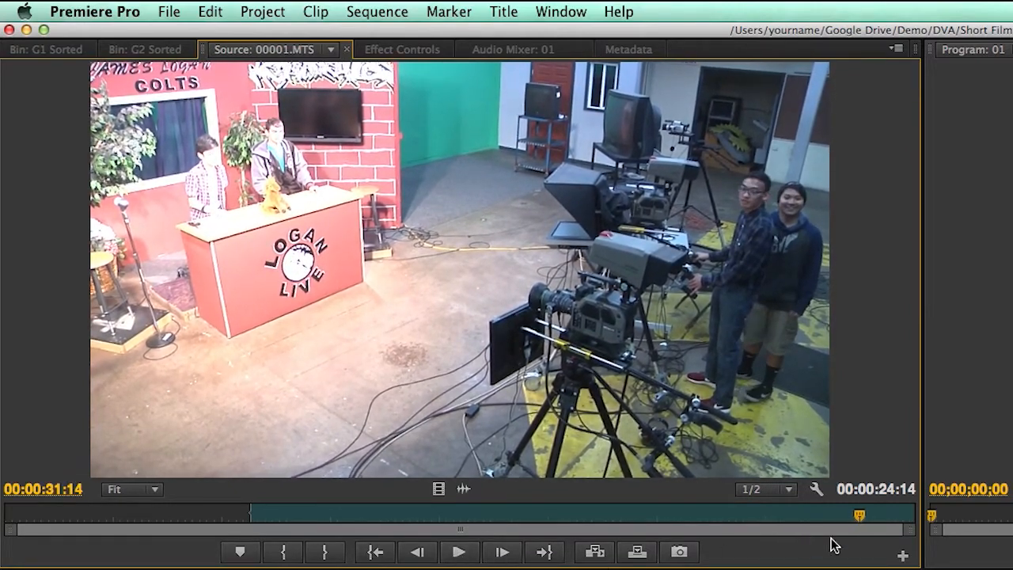
left_click_drag(864, 516, 846, 516)
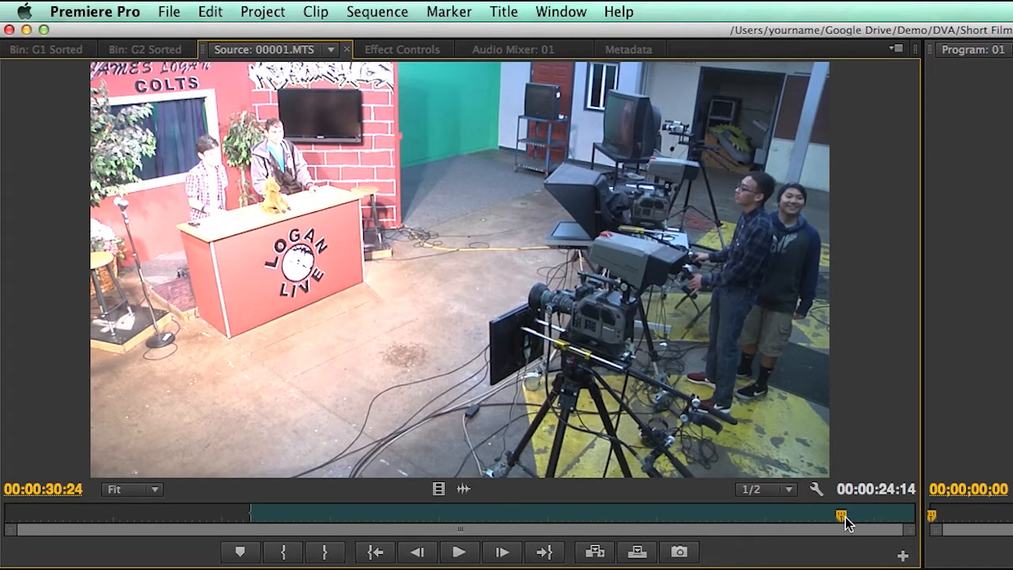
key("o")
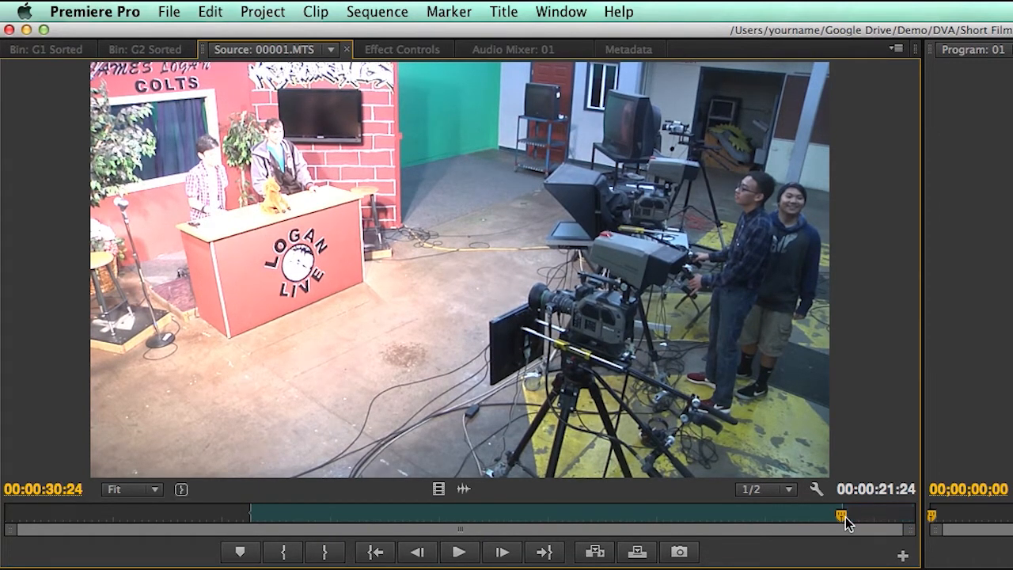
Recheck the end of the take and move the Out point of 00001.MTS earlier, to 00:00:29:18.
left_click_drag(845, 516, 819, 516)
key("space")
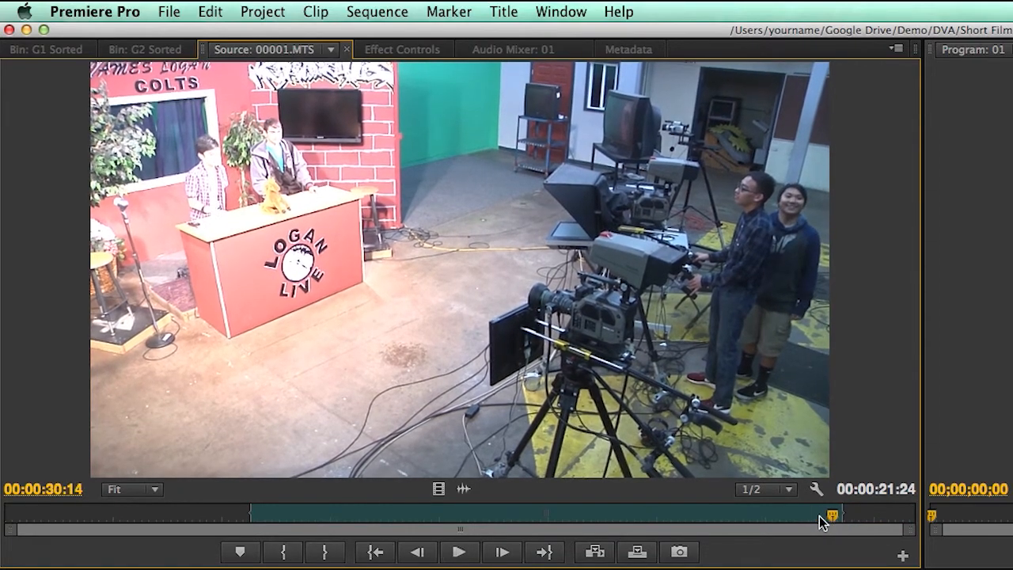
left_click_drag(854, 514, 795, 514)
key("space")
key("space")
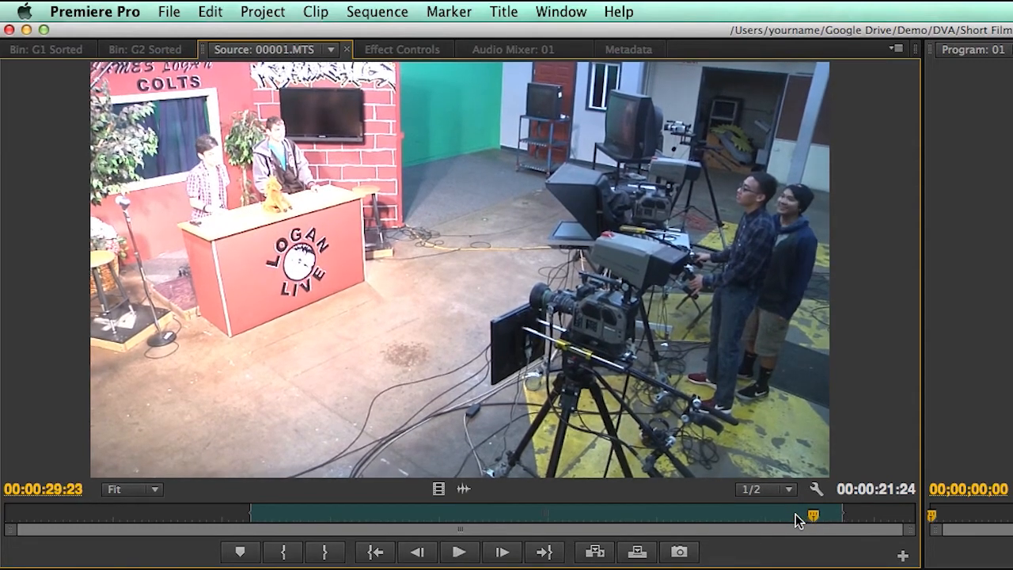
mouse_move(813, 517)
left_mouse_down()
mouse_move(825, 517)
mouse_move(809, 515)
left_mouse_up()
key("o")
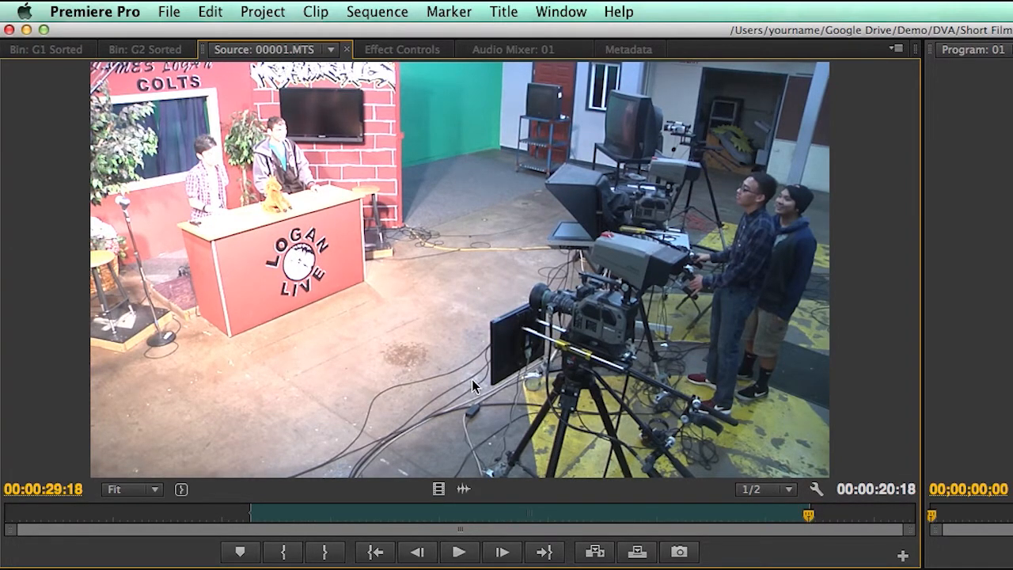
Place the marked clip at the start of Video 1 in sequence 01, changing the sequence settings to match the clip.
left_click_drag(410, 385, 441, 425)
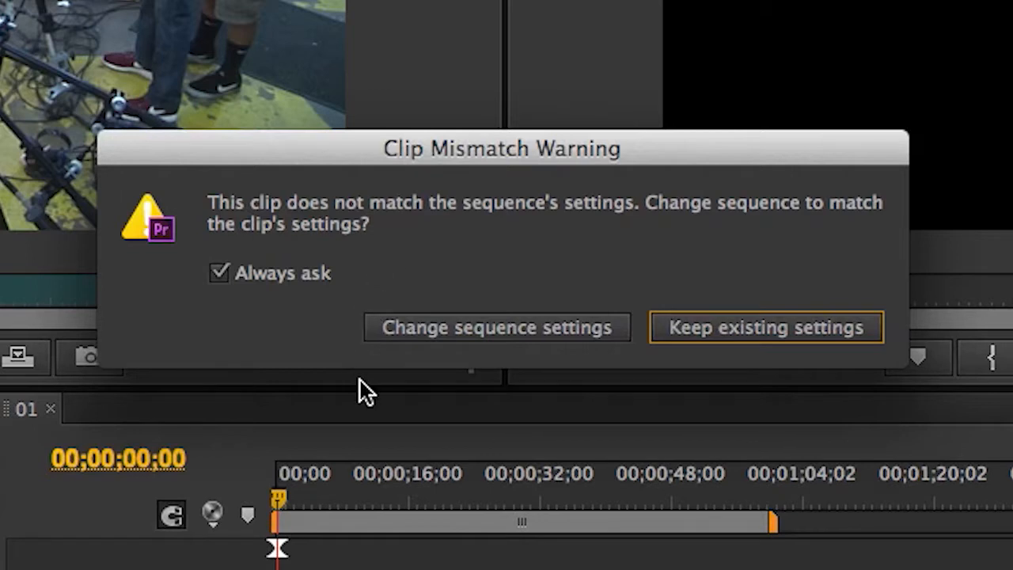
left_click(416, 335)
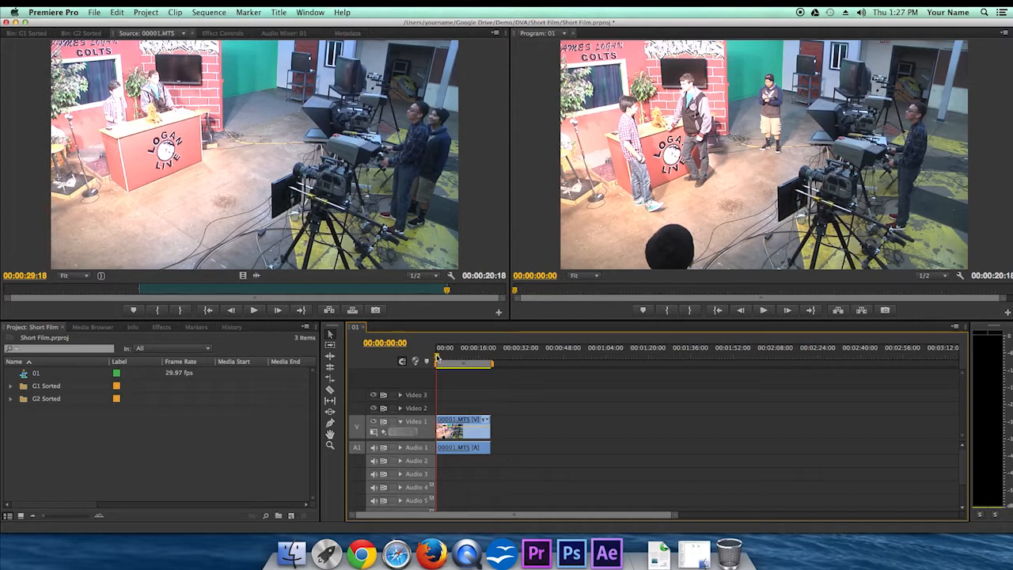
Play the start of sequence 01 and park the playhead at 00:00:02:06, where the actor in the striped hoodie enters.
left_click(761, 311)
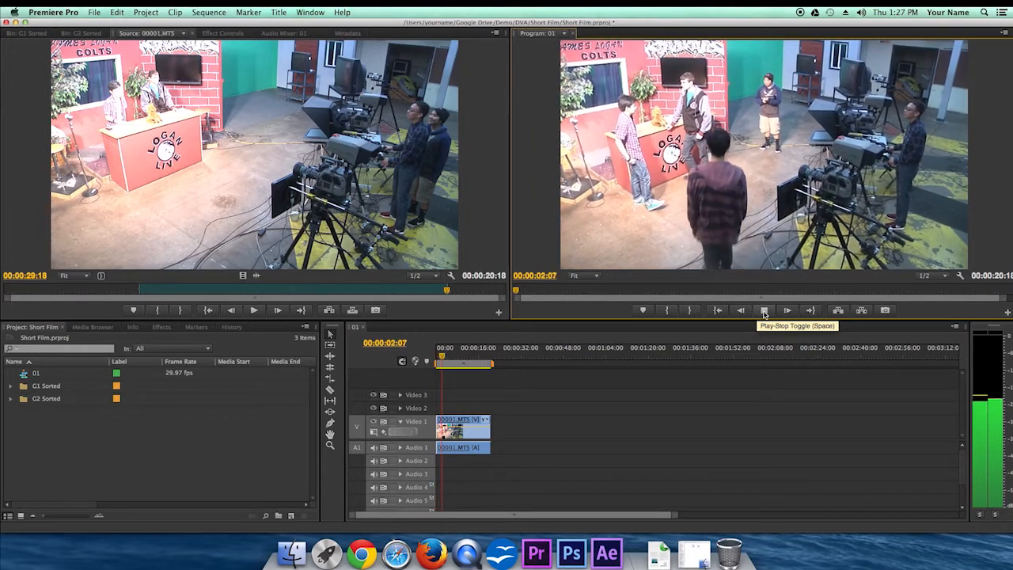
left_click(765, 311)
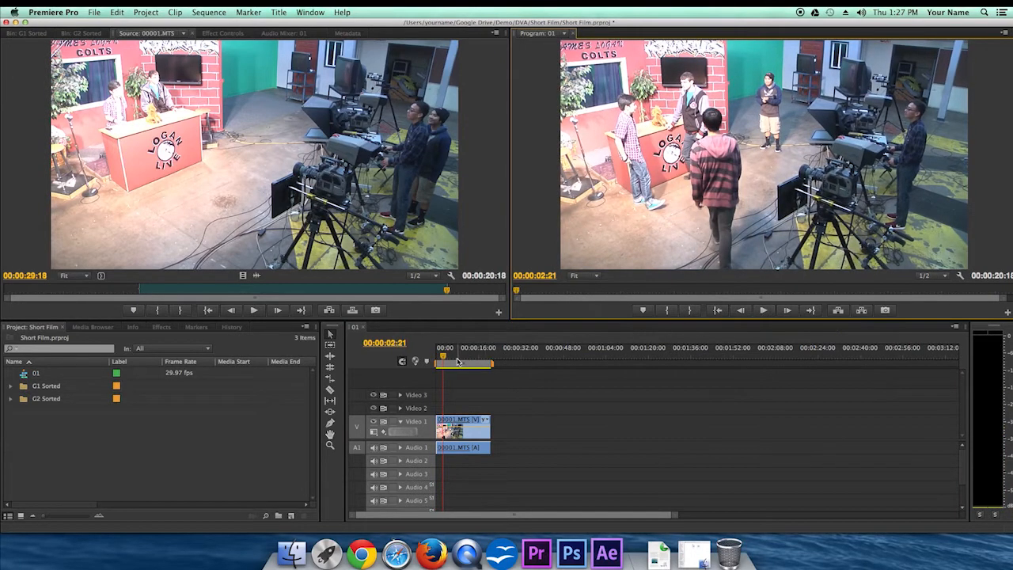
left_click_drag(444, 360, 441, 361)
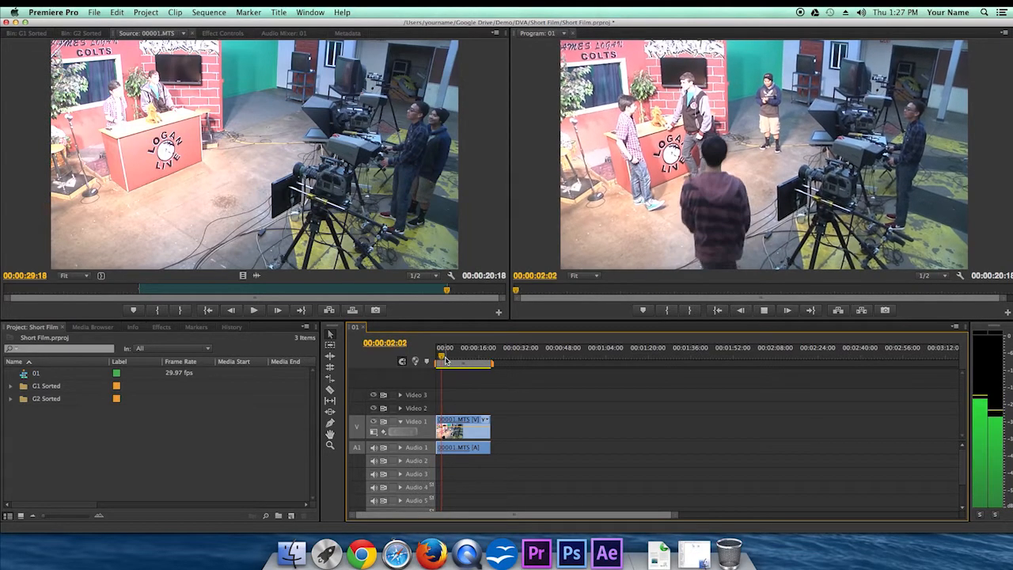
key("space")
key("Left")
key("Left")
key("Left")
key("Left")
key("Left")
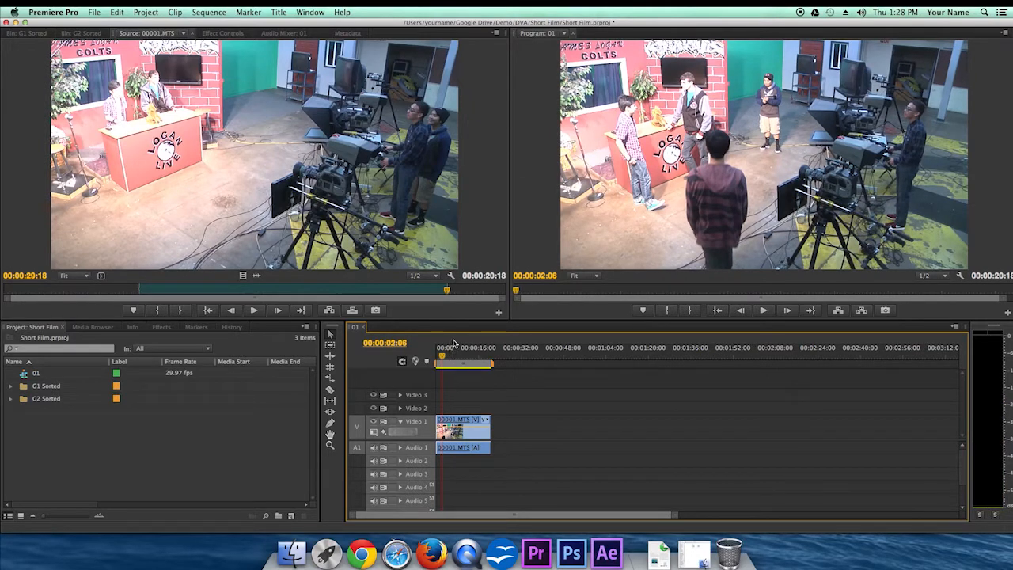
Magnify the timeline and split clip 00001.MTS at the playhead, 00:00:02:06, with the Razor tool.
key("equal")
key("equal")
key("equal")
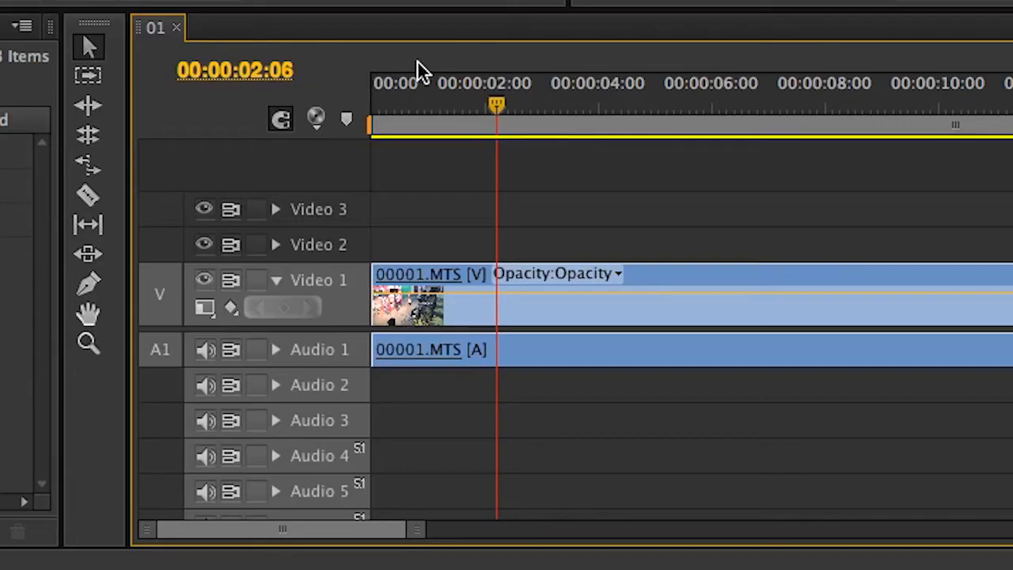
left_click(100, 198)
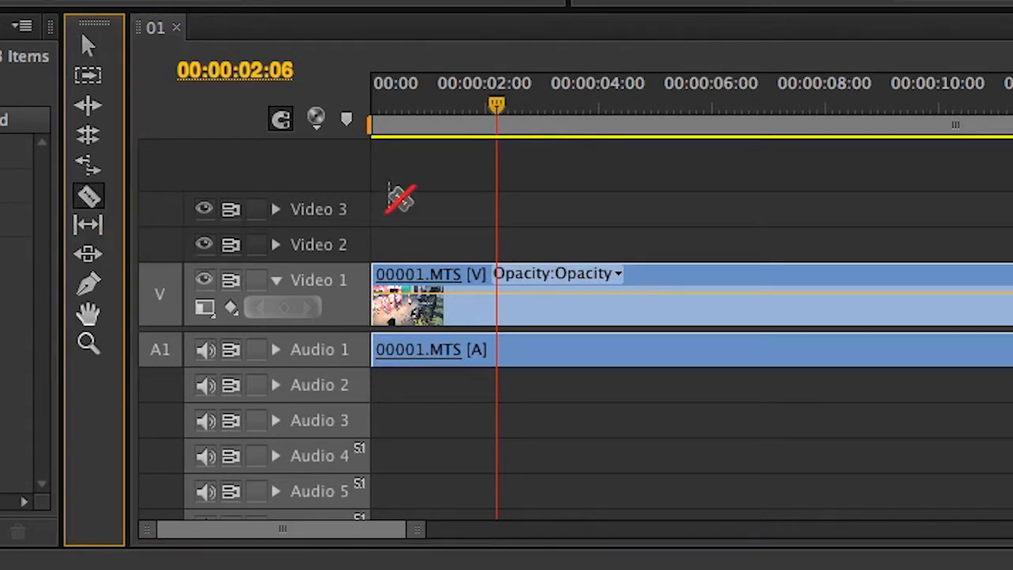
left_click(500, 272)
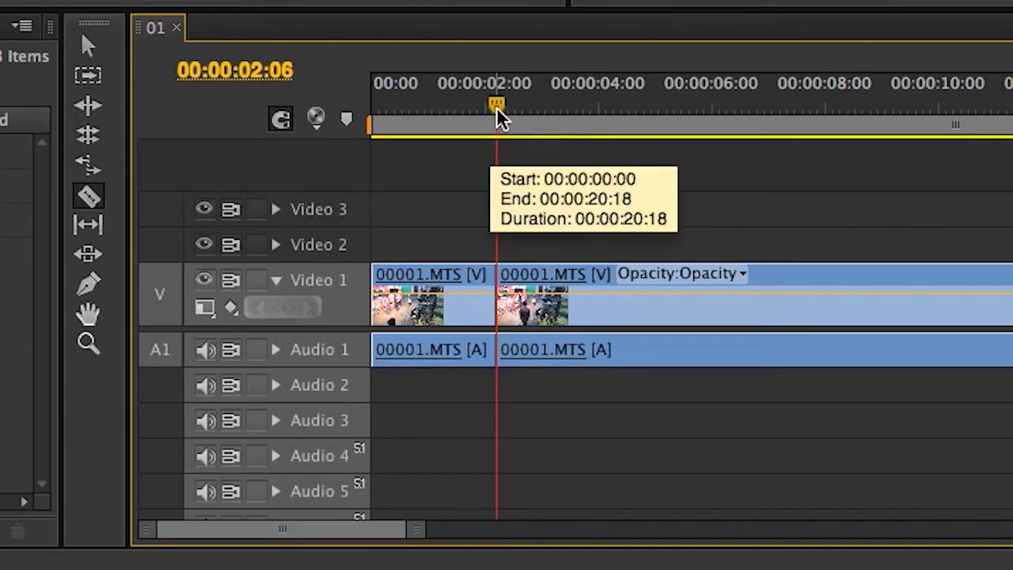
Play on to 00:00:04:01 and make a second Razor cut in 00001.MTS there.
key("space")
key("space")
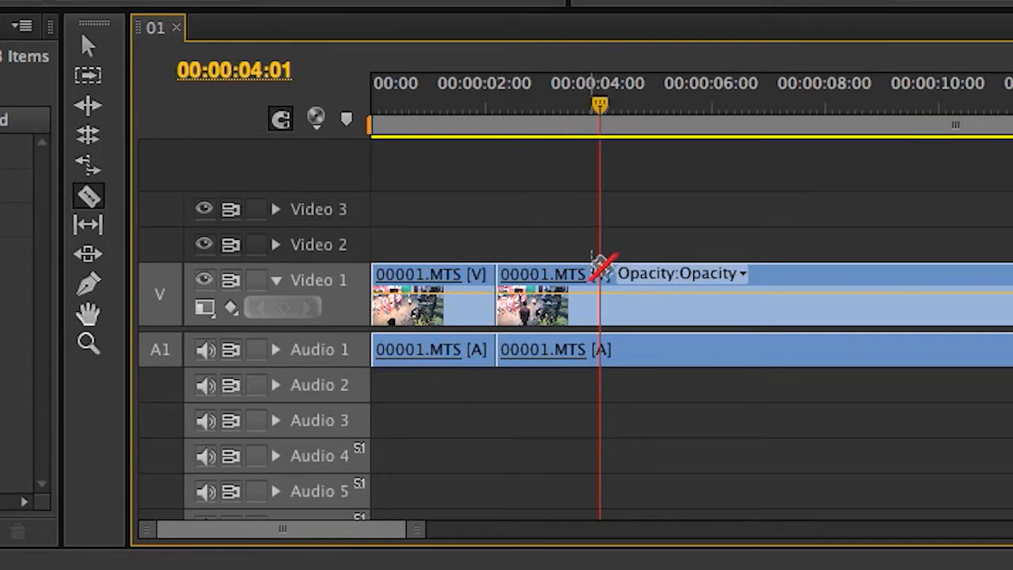
left_click(604, 287)
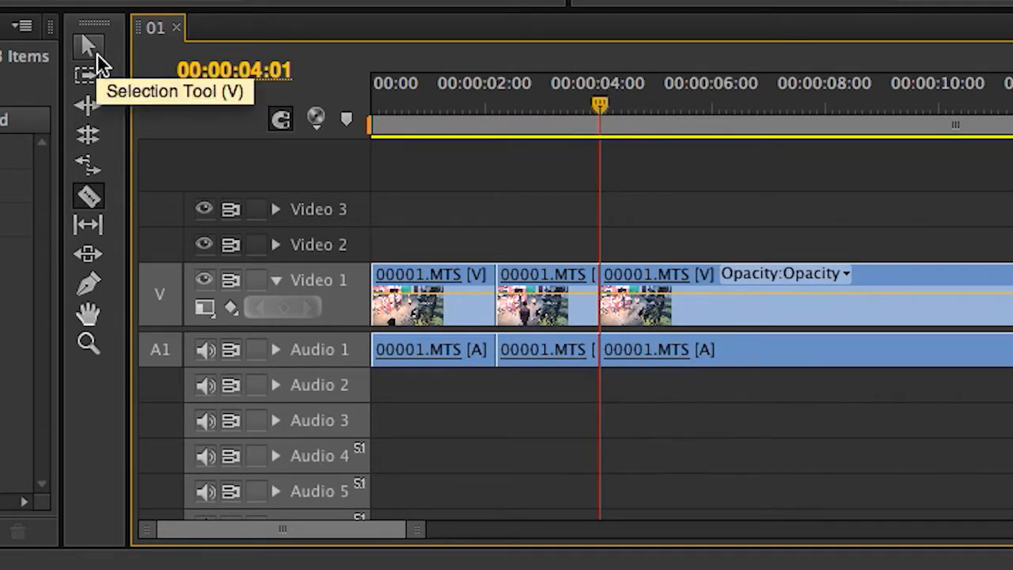
Delete the middle segment of 00001.MTS between the two cuts, leaving a gap on the timeline.
left_click(95, 55)
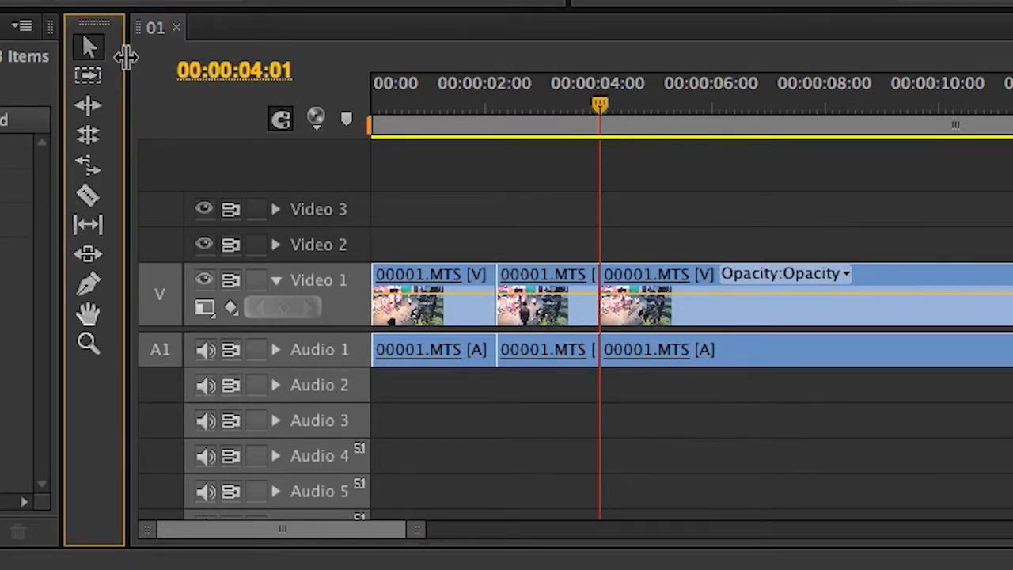
left_click(550, 281)
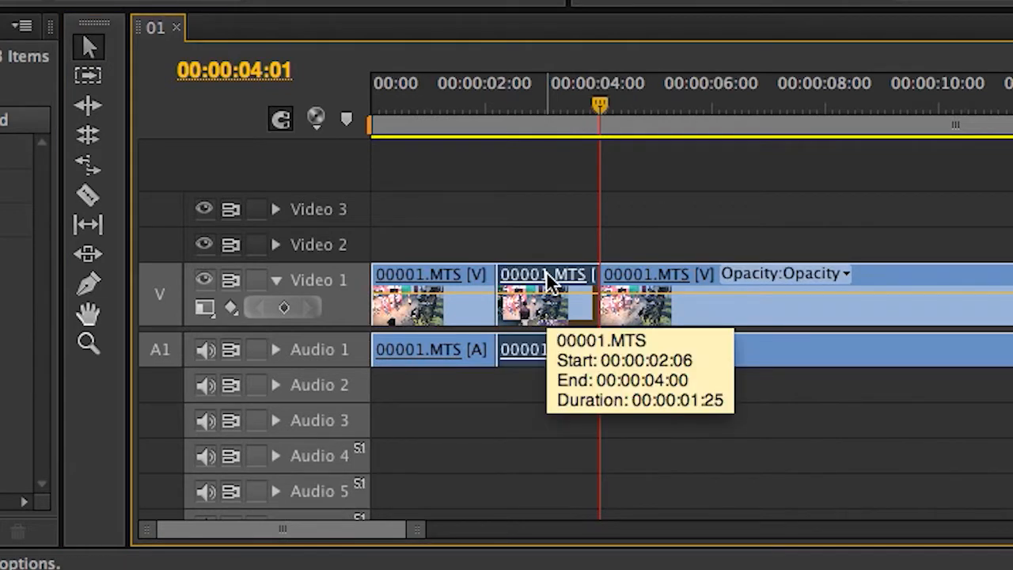
key("Delete")
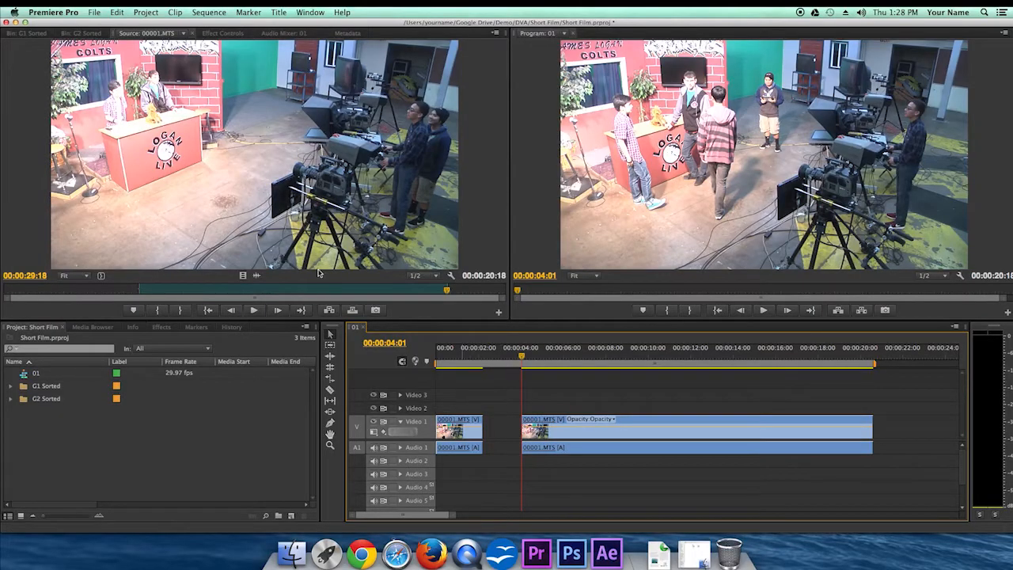
Open clip 00004.MTS from the G1 Sorted bin and play it past the slate, stopping at 00:00:07:25.
left_click(30, 34)
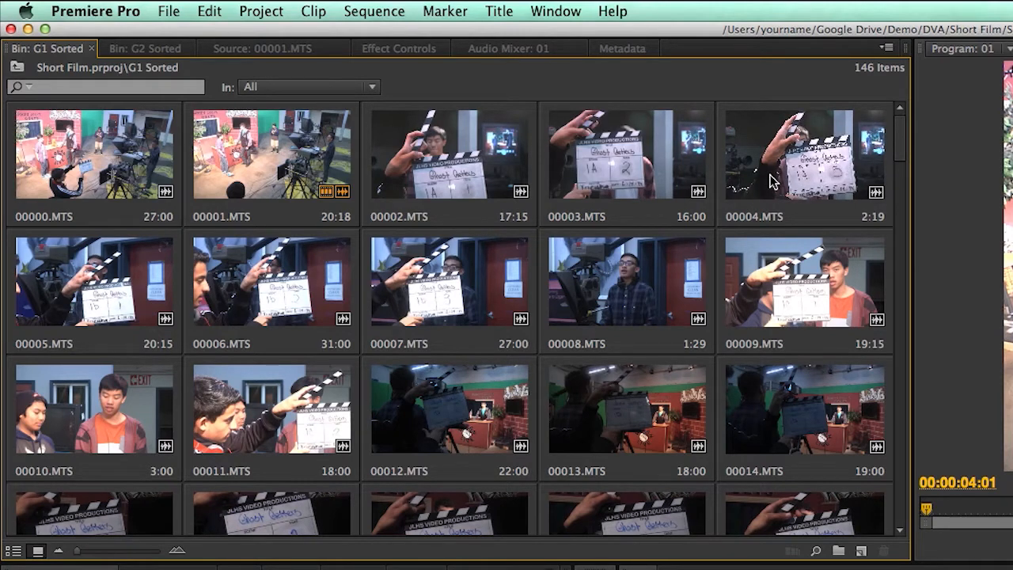
left_click(766, 185)
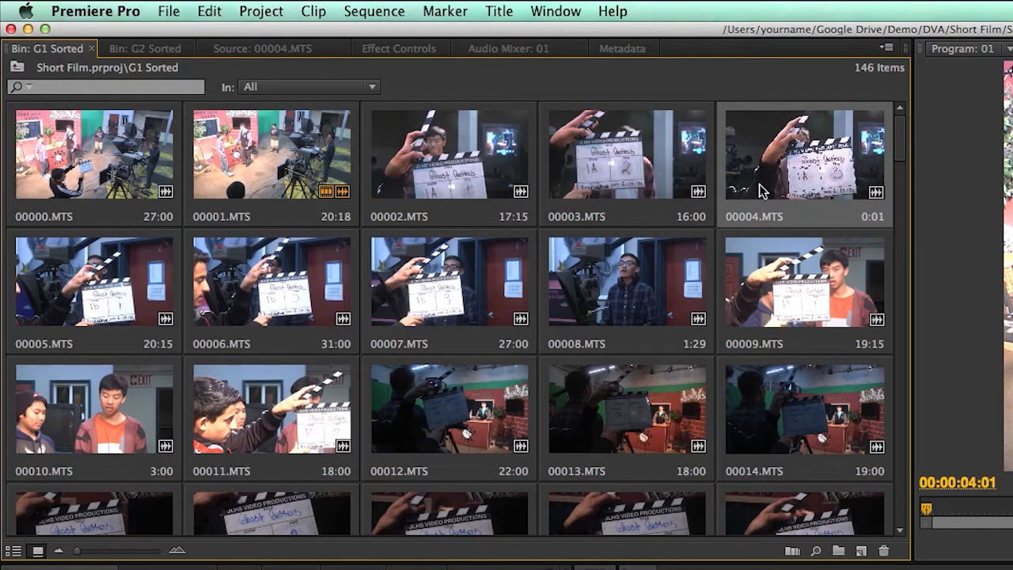
double_click(760, 191)
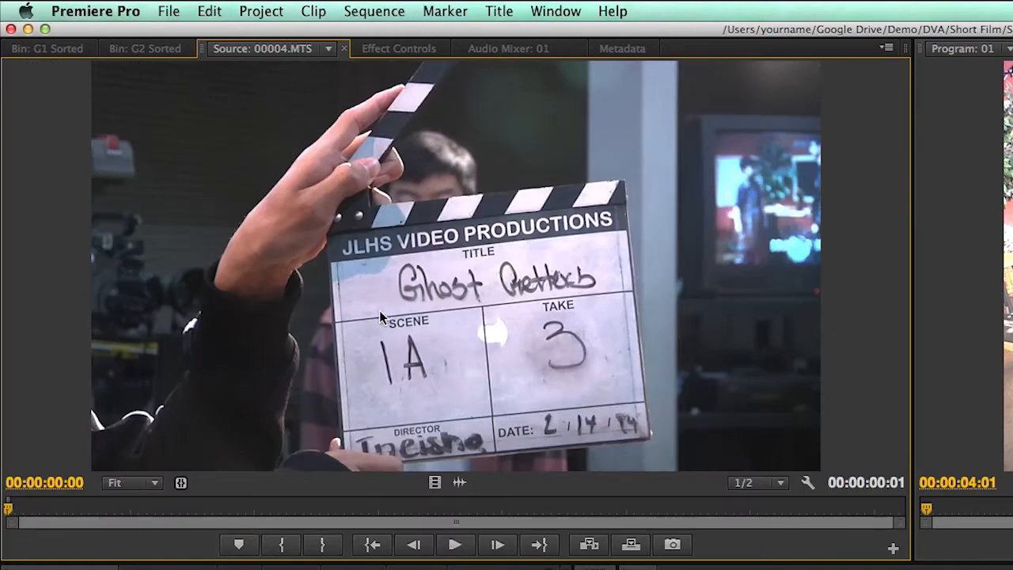
left_click(455, 544)
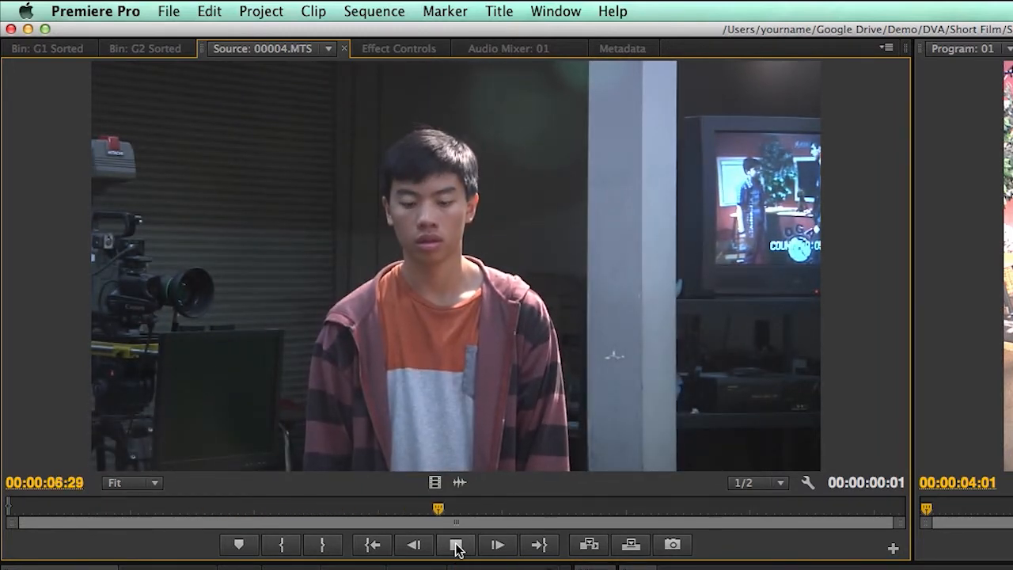
left_click(456, 544)
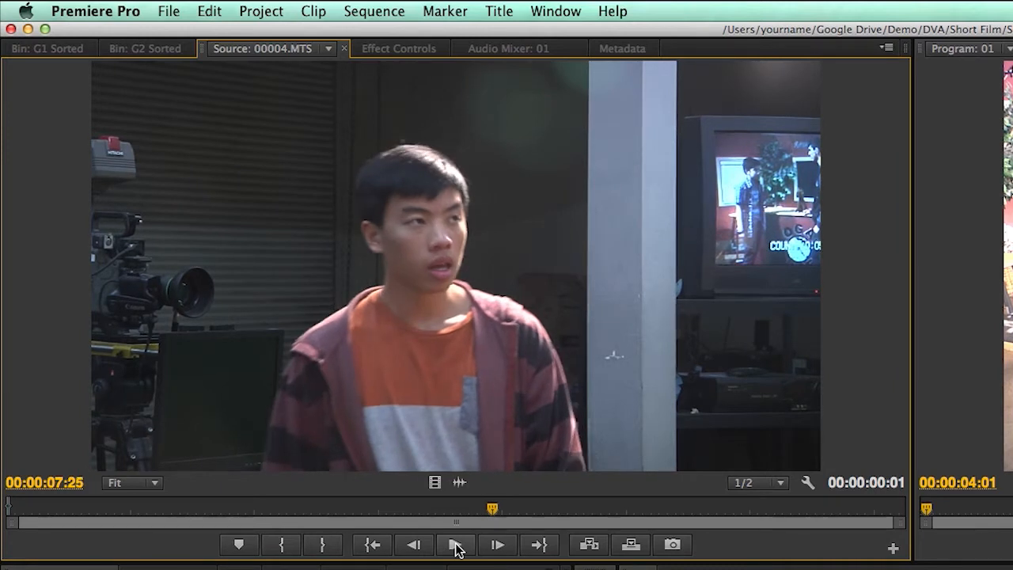
Fine-tune the position frame by frame and mark the In point of 00004.MTS at 00:00:07:24.
key("Left")
key("Left")
key("Left")
key("Left")
key("Left")
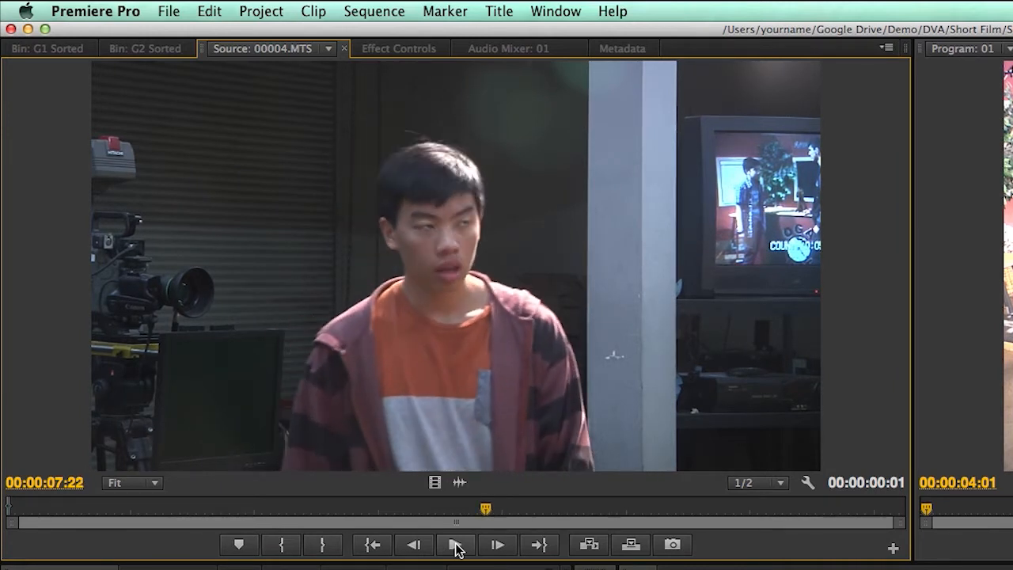
key("Right")
key("Right")
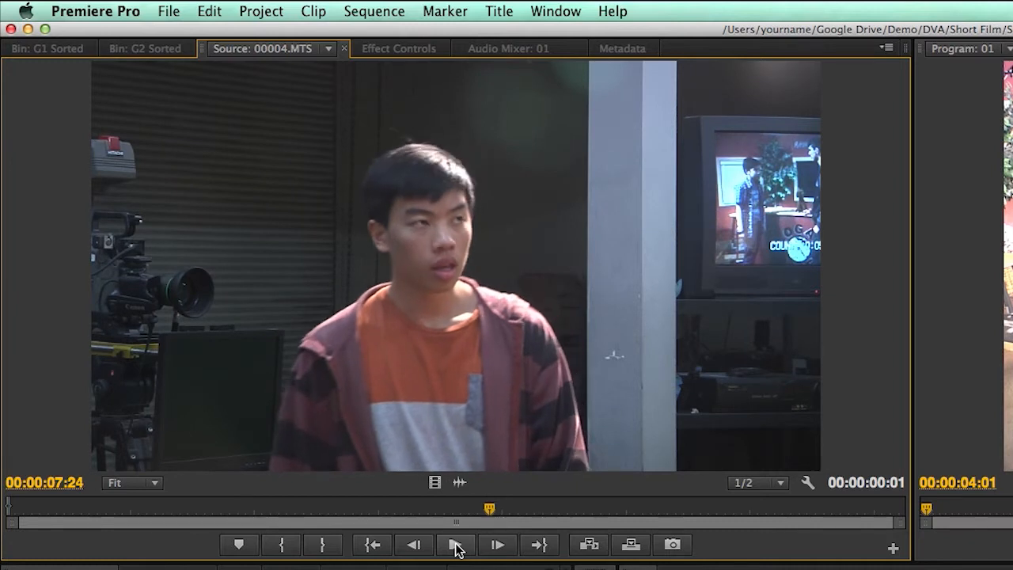
key("i")
Play 00004.MTS on from its In point and mark the Out point at 00:00:10:10.
left_click(456, 545)
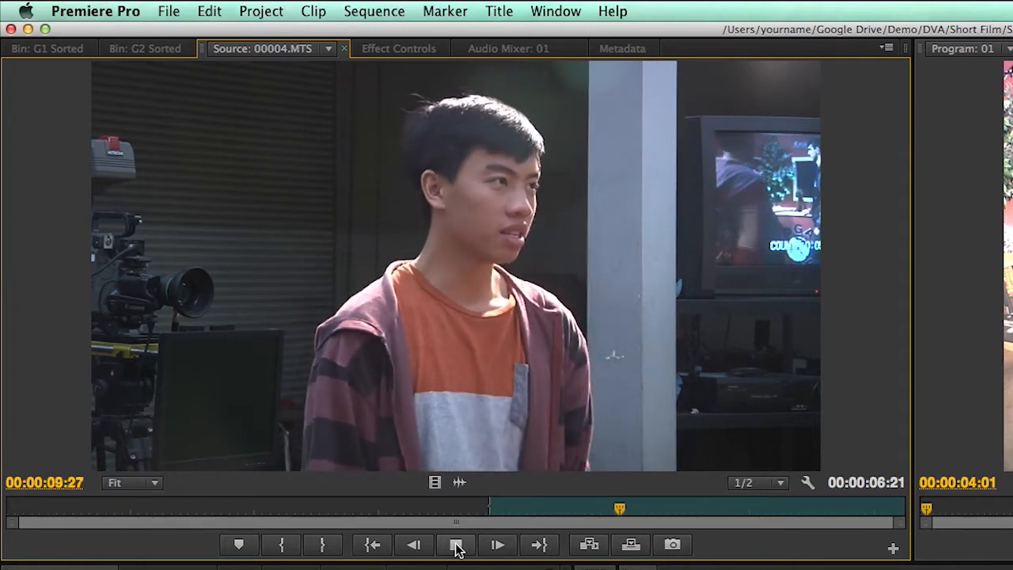
left_click(456, 546)
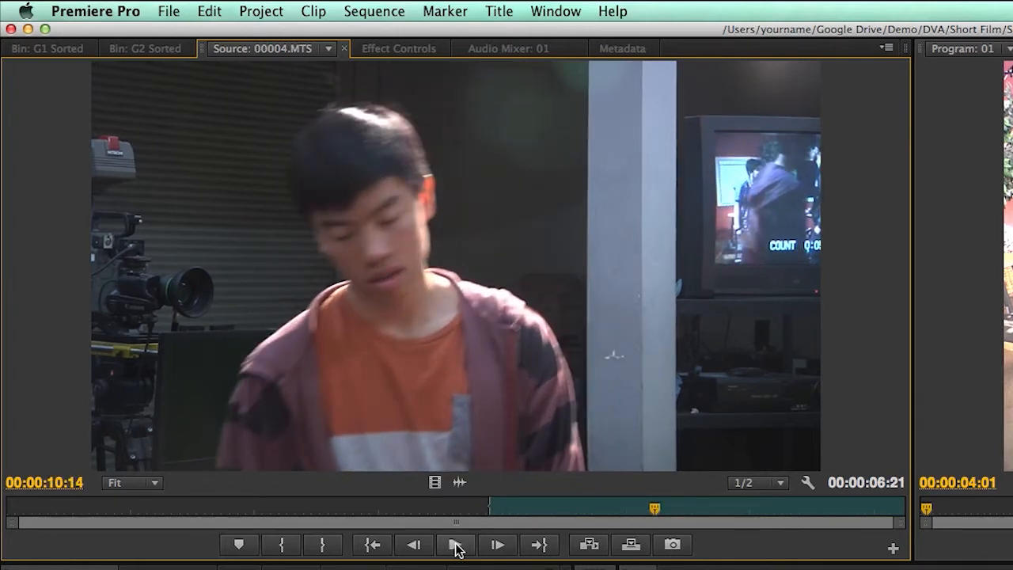
key("o")
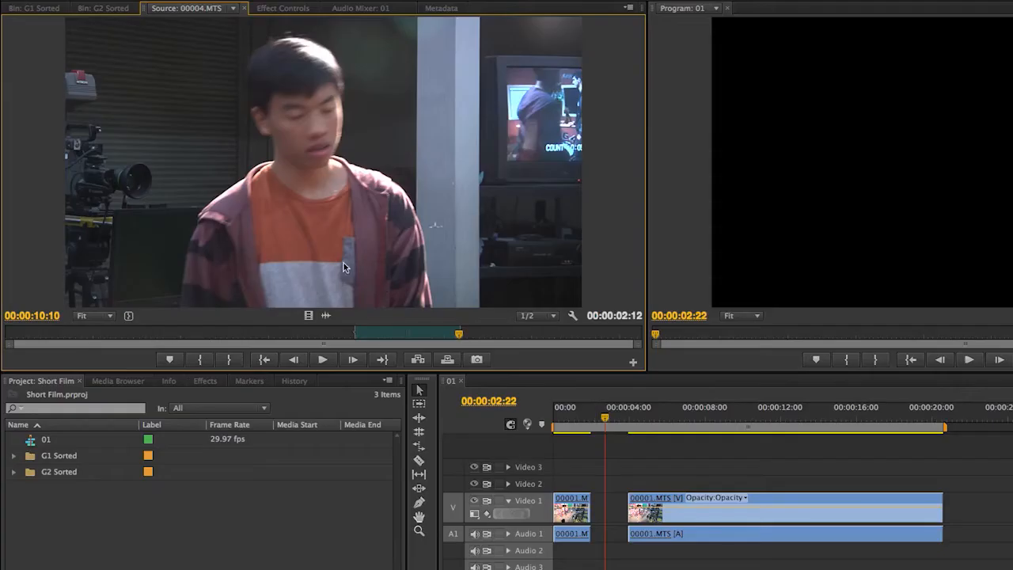
Insert the trimmed 00004.MTS clip into the gap of sequence 01 at 00:00:02:22.
left_click_drag(337, 254, 606, 491)
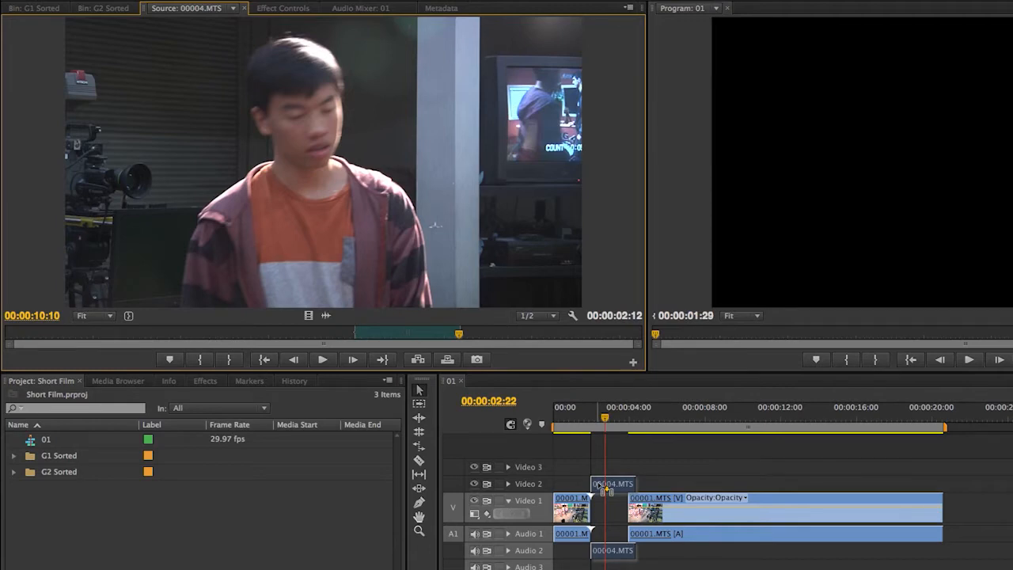
left_click_drag(607, 491, 353, 210)
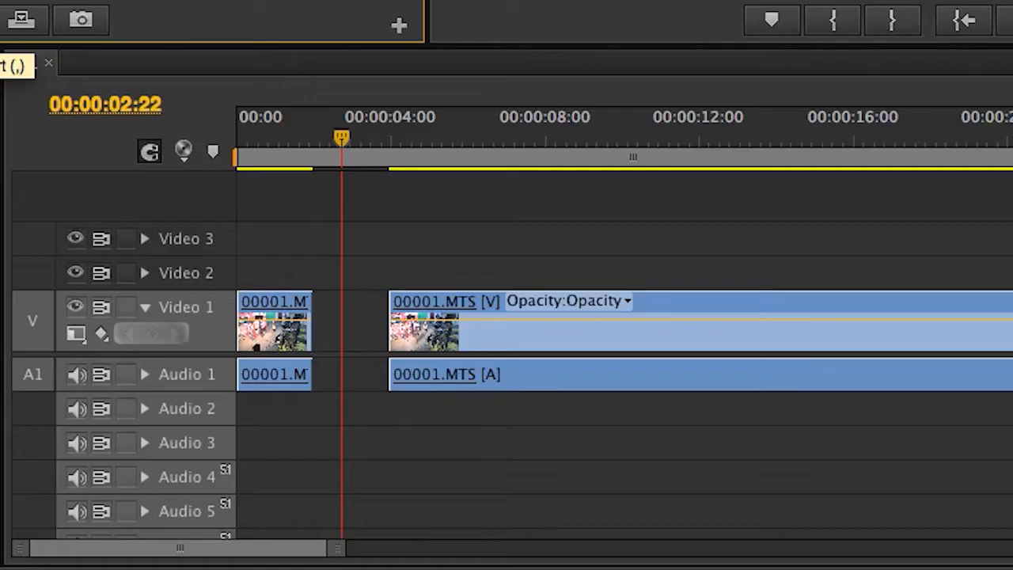
left_click(587, 467)
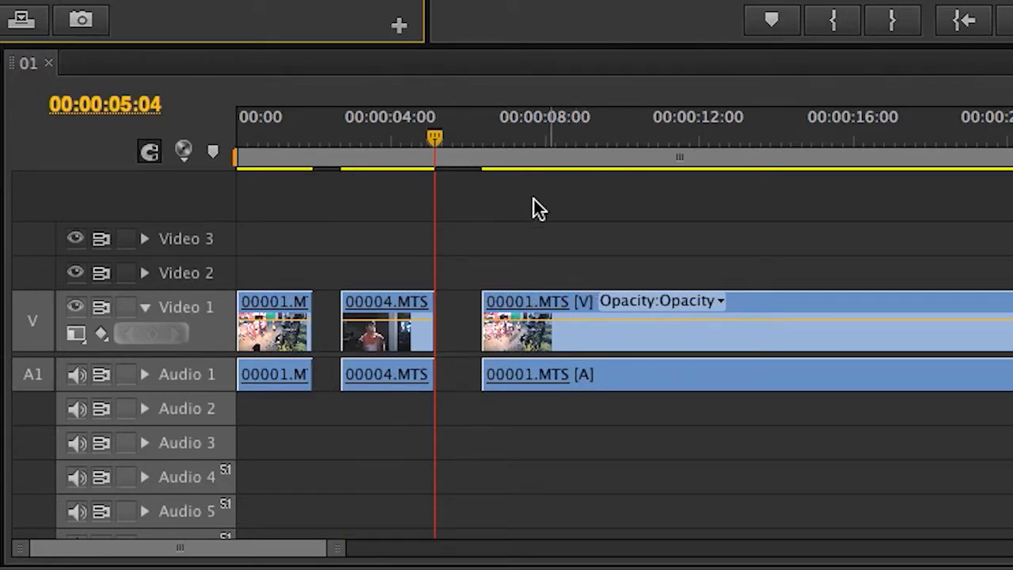
Close the gap between the first 00001.MTS segment and 00004.MTS, and play back the joined shots.
left_click(326, 308)
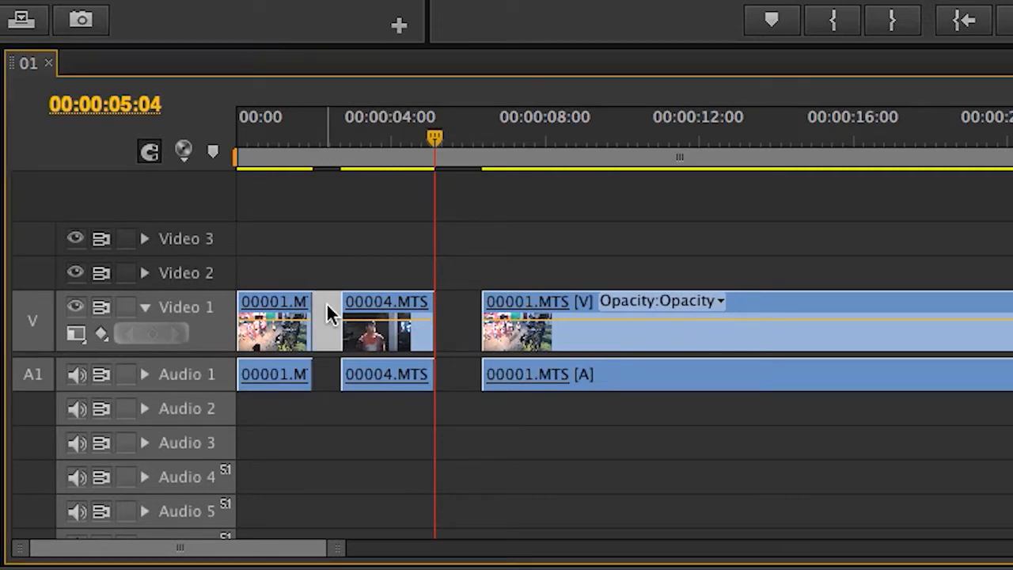
key("Delete")
left_click_drag(435, 136, 286, 136)
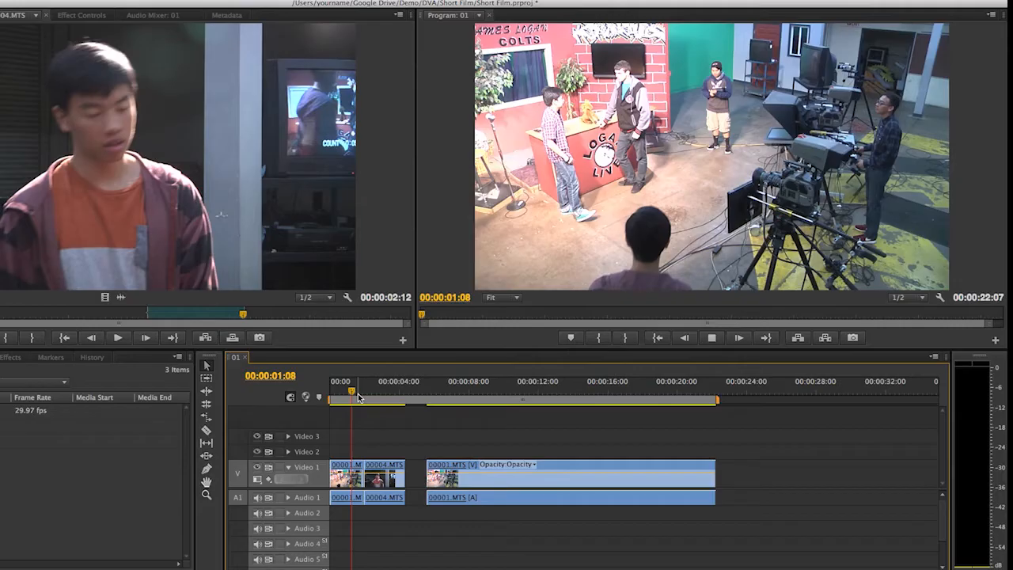
key("space")
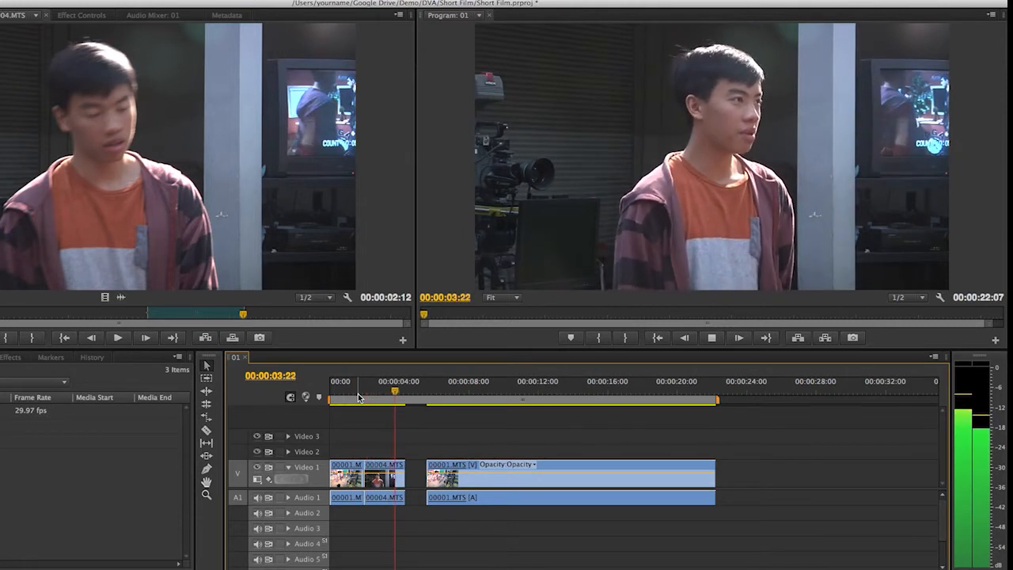
key("space")
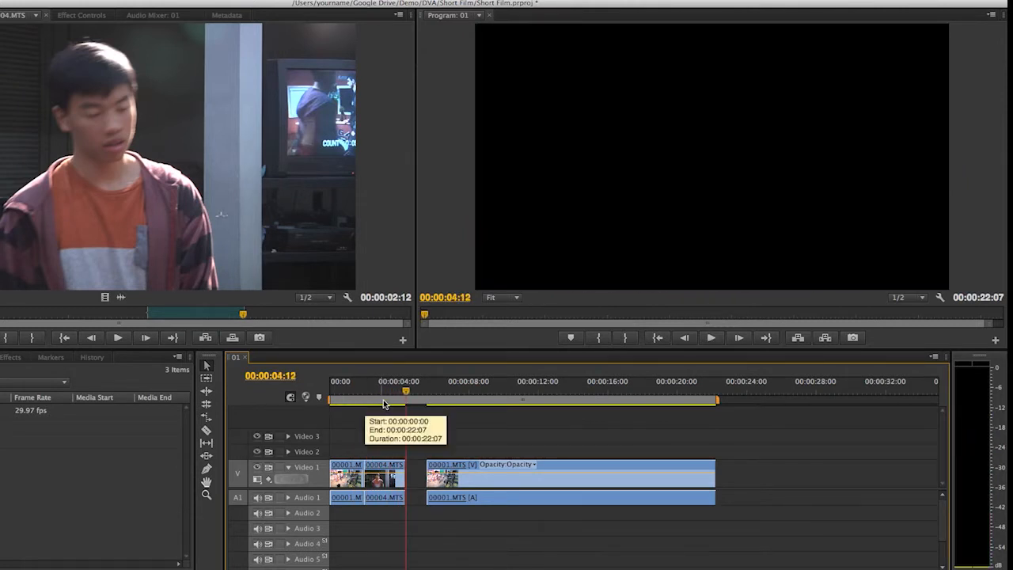
Close the remaining gap between 00004.MTS and the last 00001.MTS segment.
left_click(409, 394)
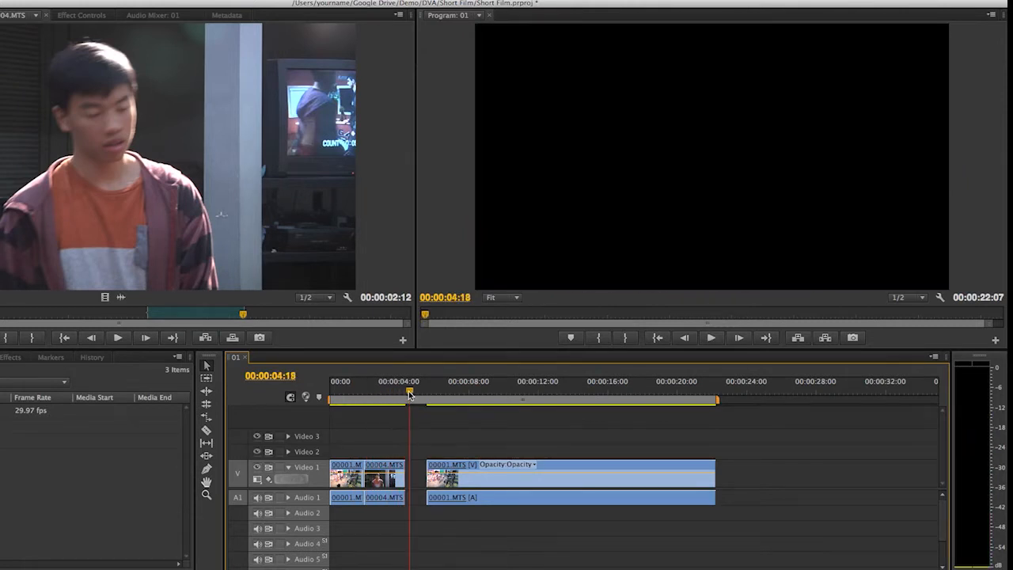
left_click(417, 466)
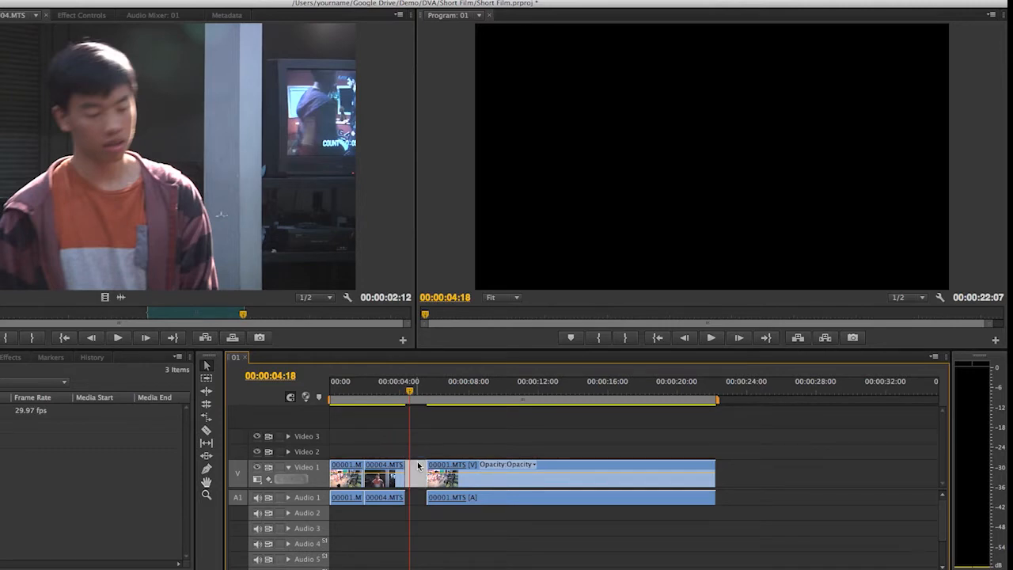
key("Delete")
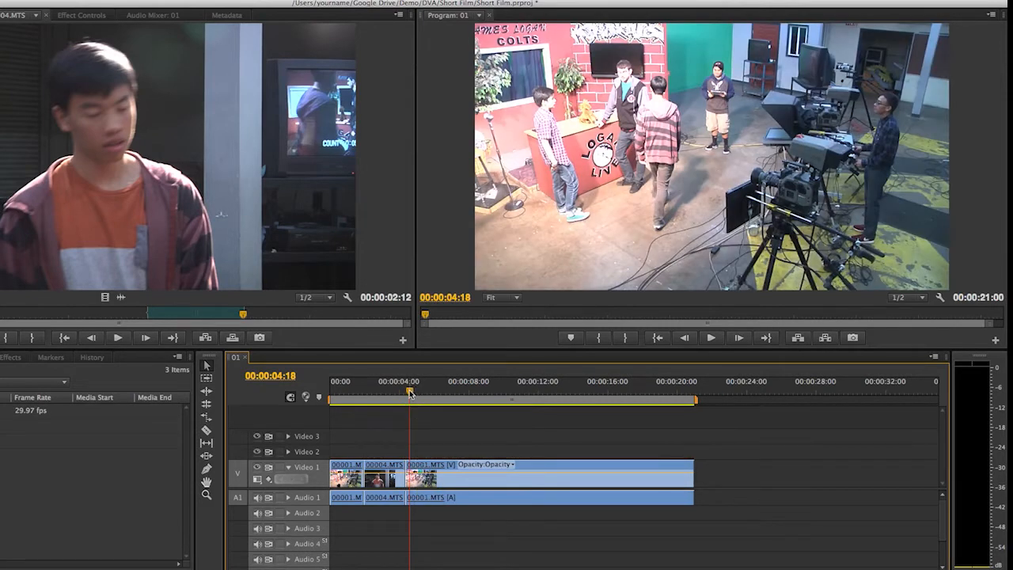
Play the sequence past the new edit and make a Razor cut in the last 00001.MTS segment at 00:00:08:16.
left_click_drag(411, 393, 393, 393)
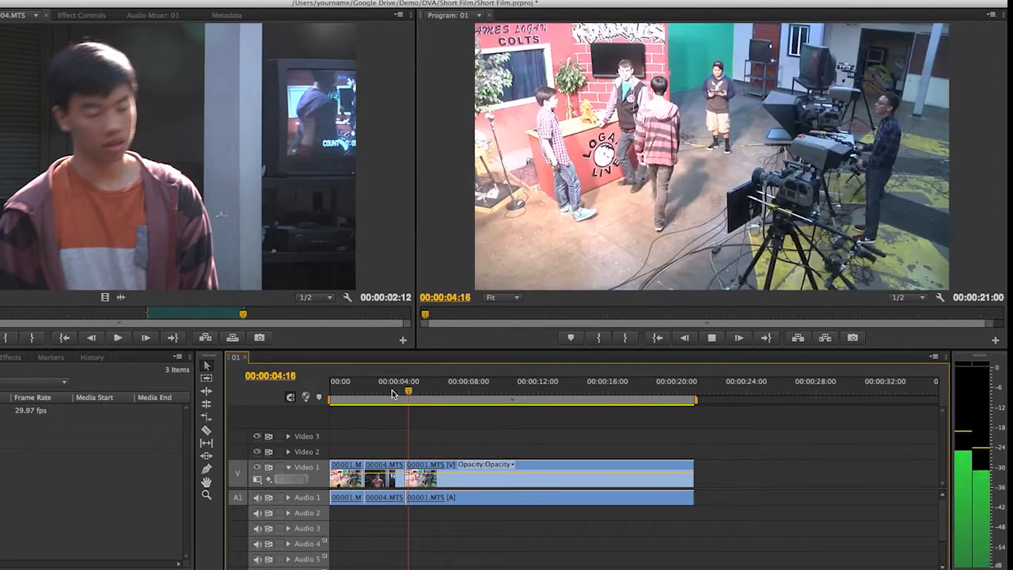
key("space")
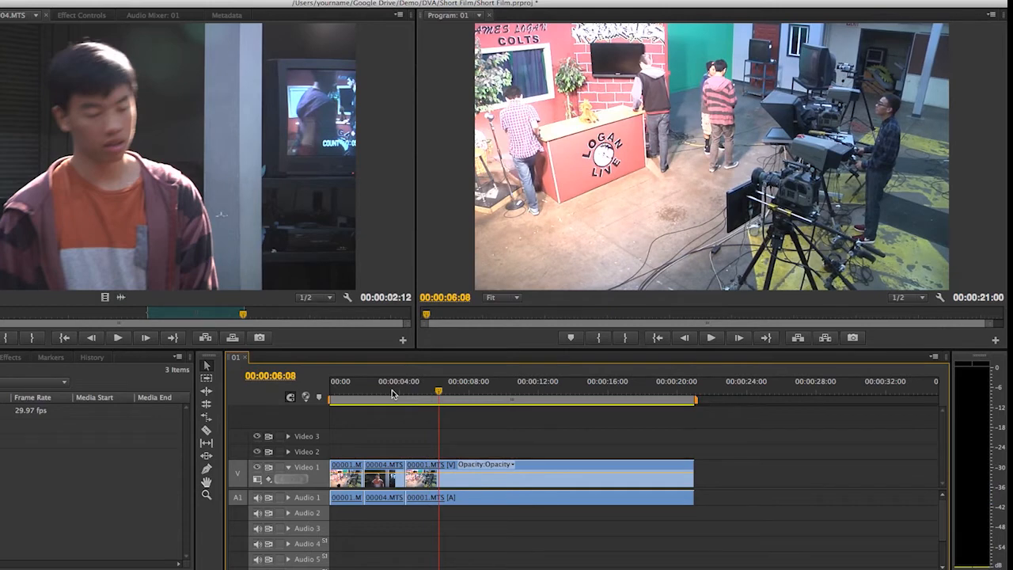
key("space")
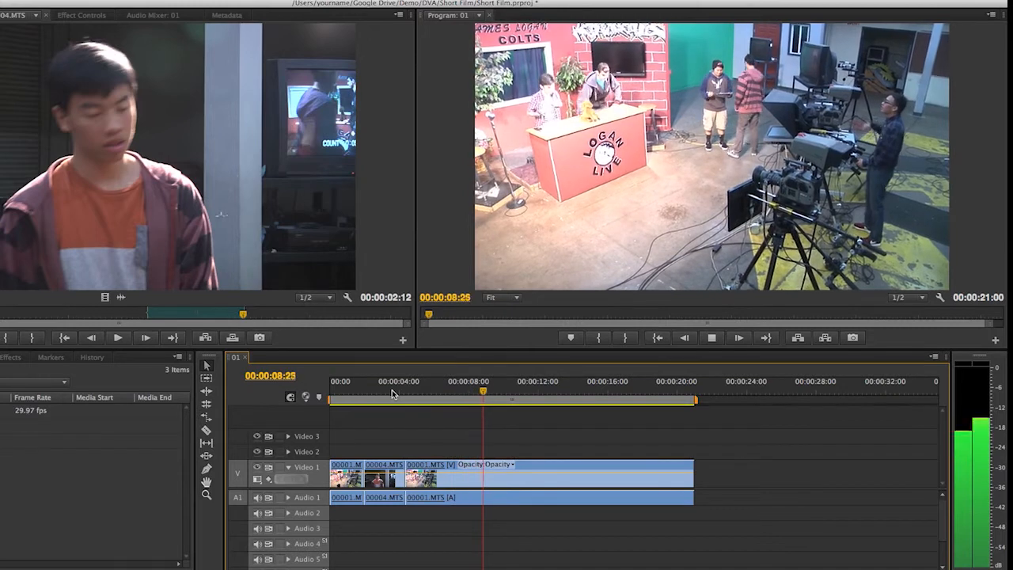
key("space")
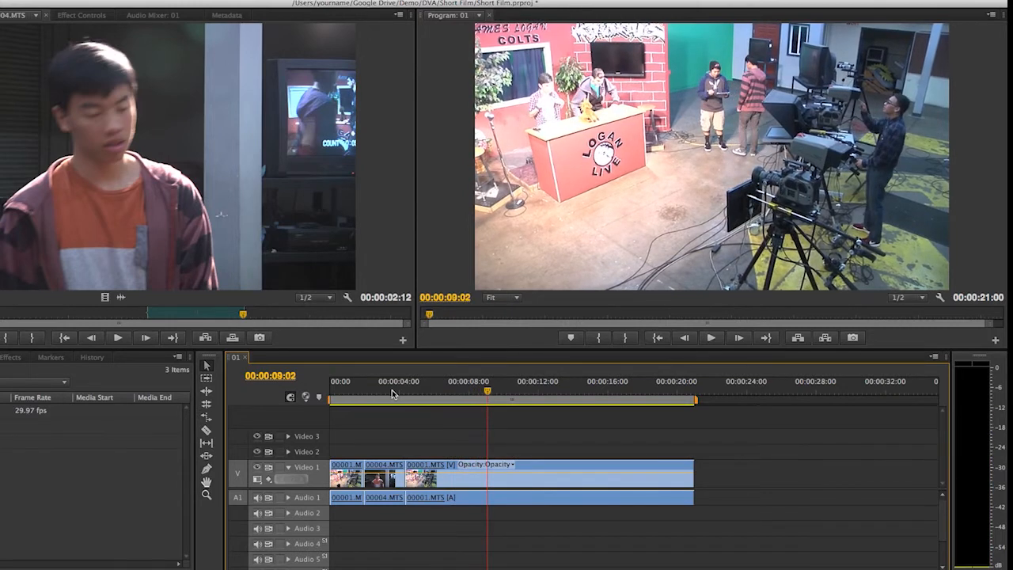
left_click(480, 394)
left_click_drag(480, 396, 479, 396)
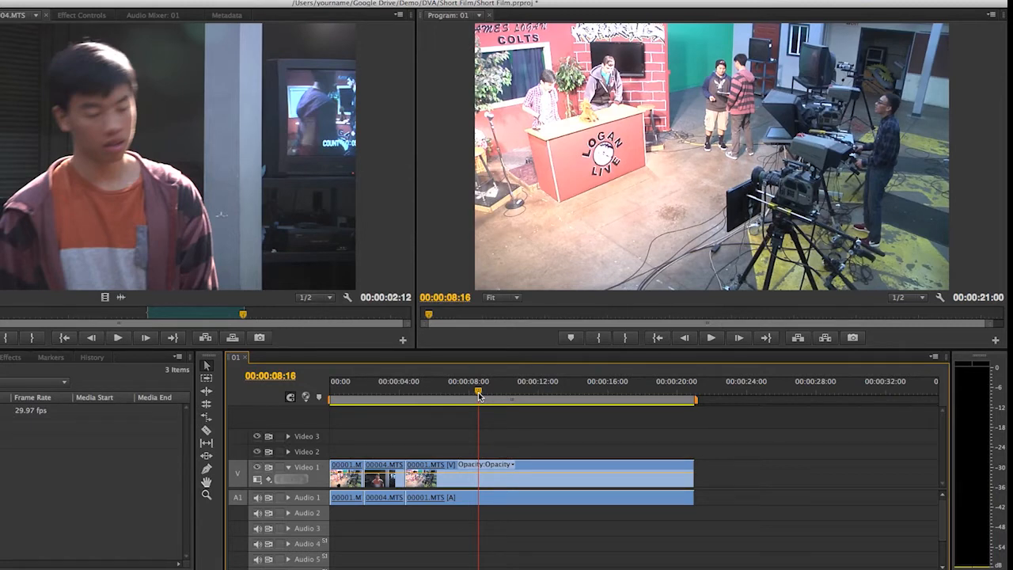
key("c")
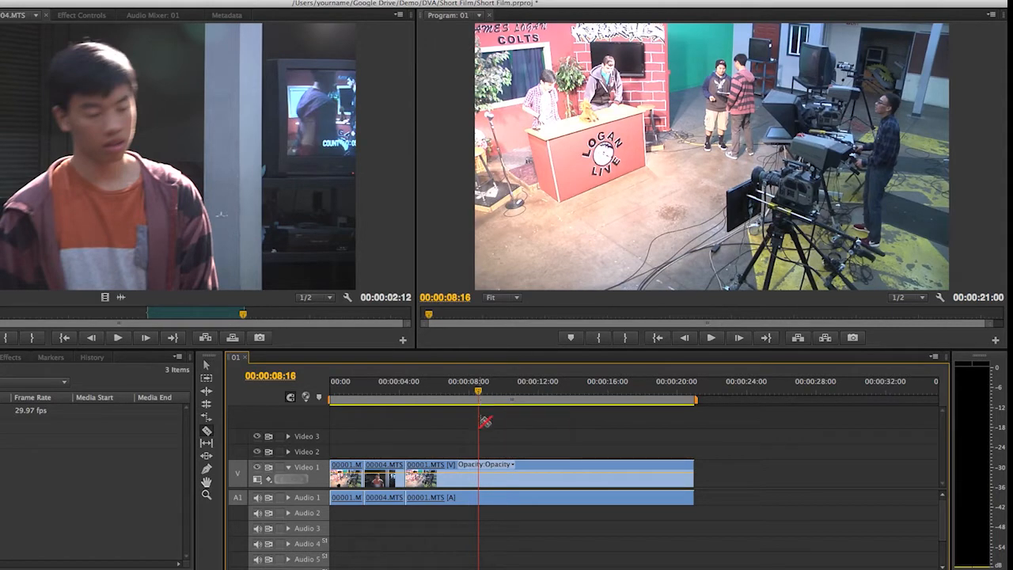
left_click(480, 470)
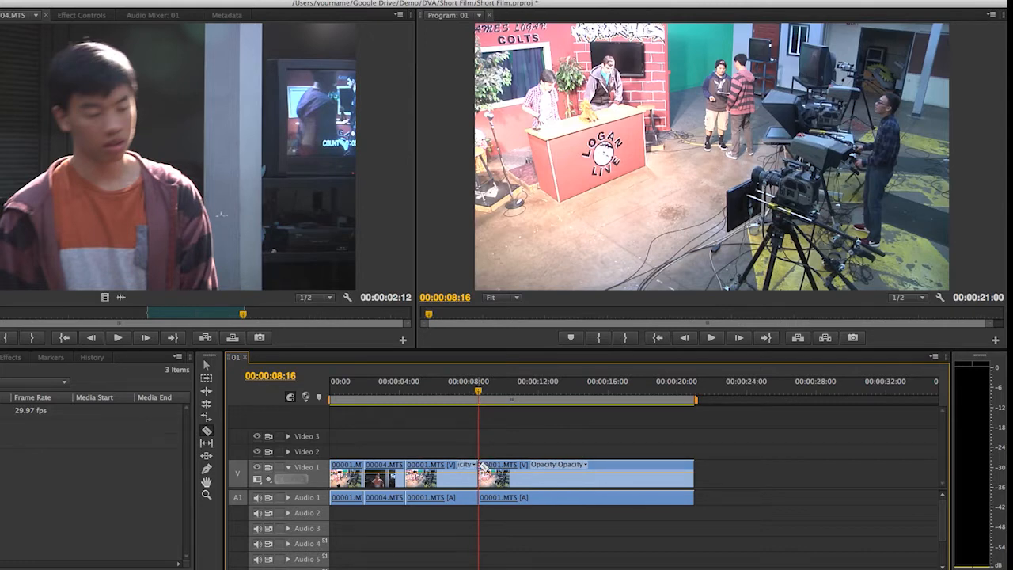
Play on to 00:00:10:11 and make another Razor cut in 00001.MTS there.
key("space")
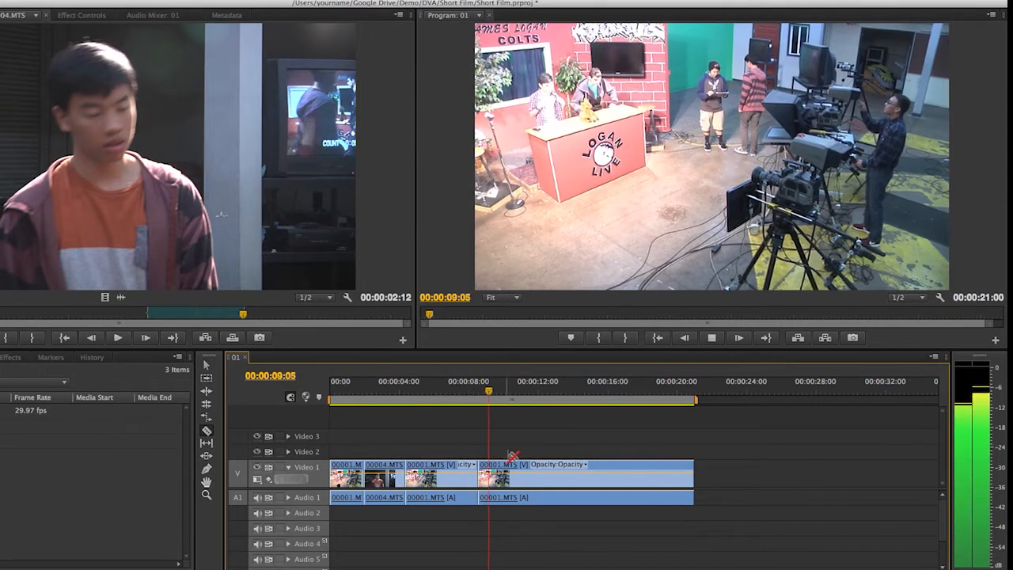
key("space")
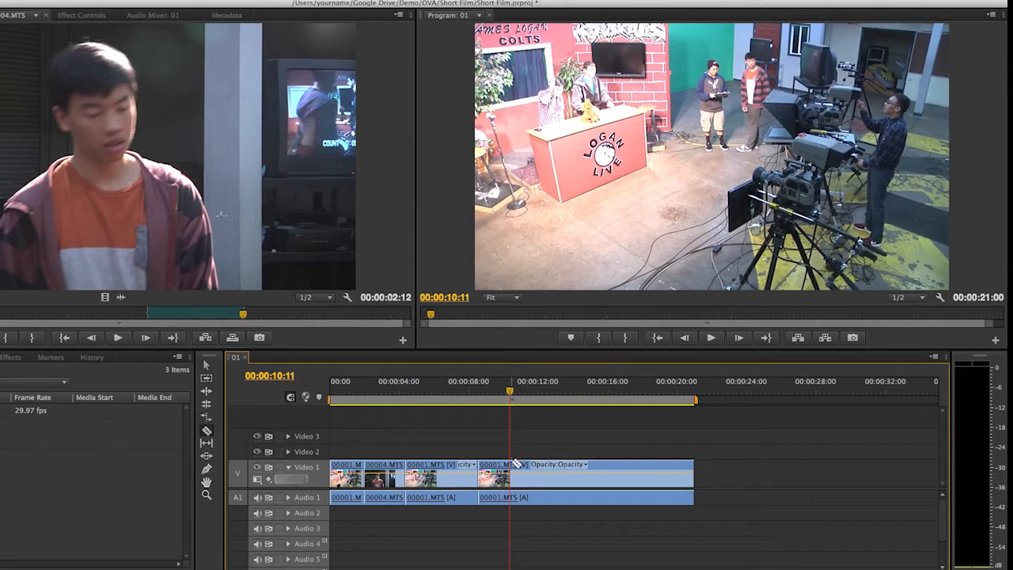
left_click(511, 469)
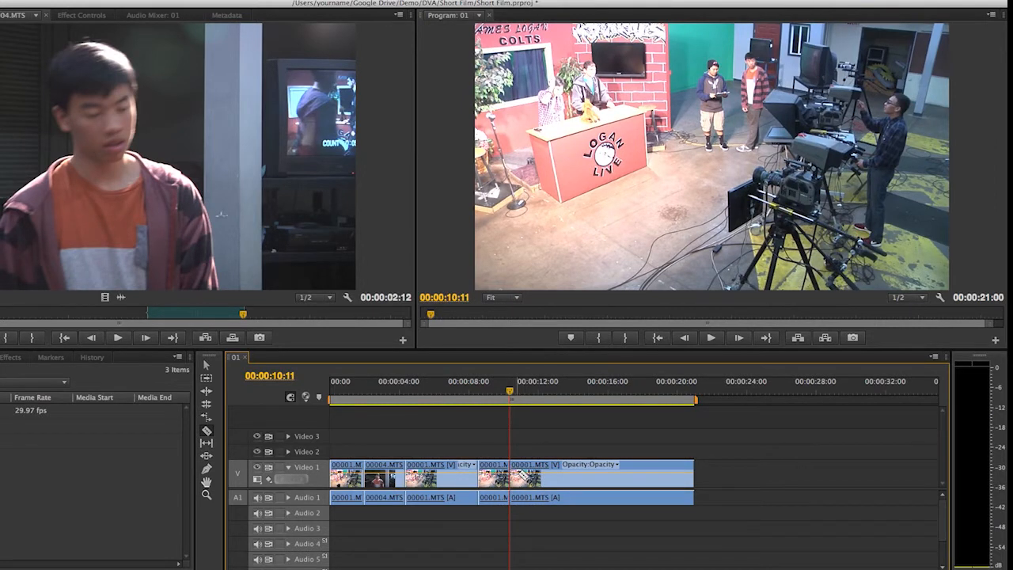
Play through the last 00001.MTS segment and move it further along Video 1 so that it ends at 00:00:33:20.
key("space")
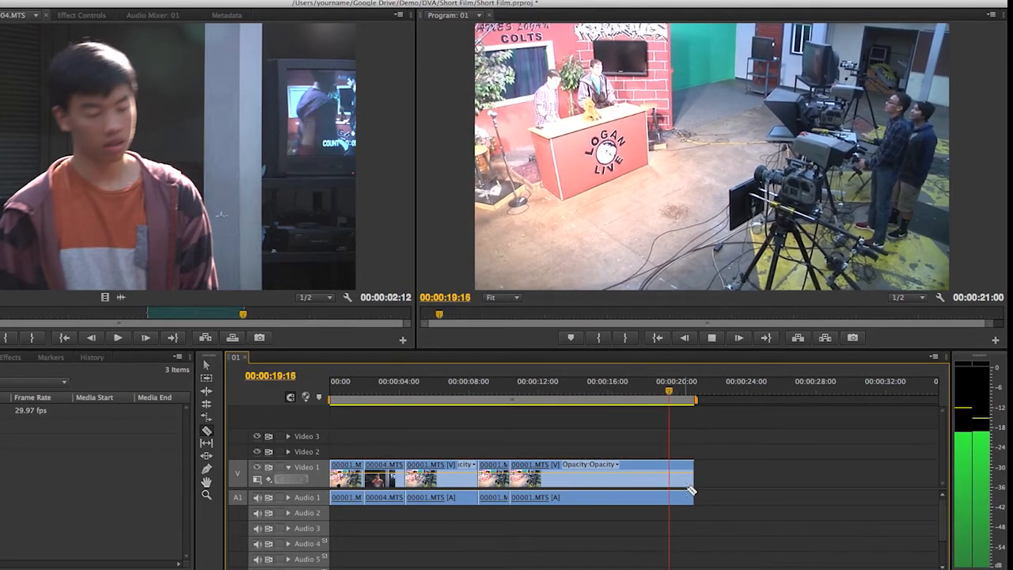
key("space")
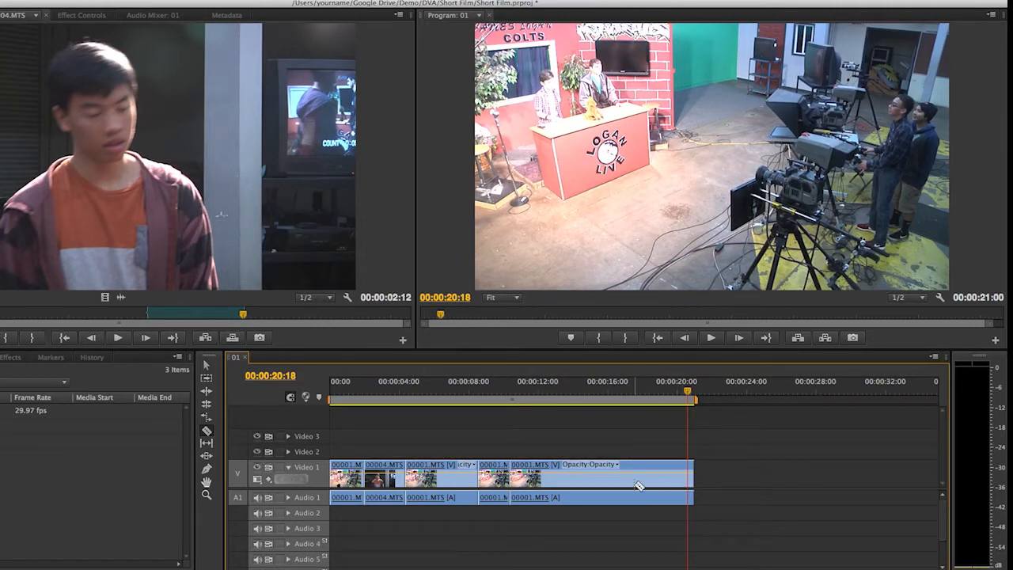
key("v")
left_click_drag(572, 478, 751, 481)
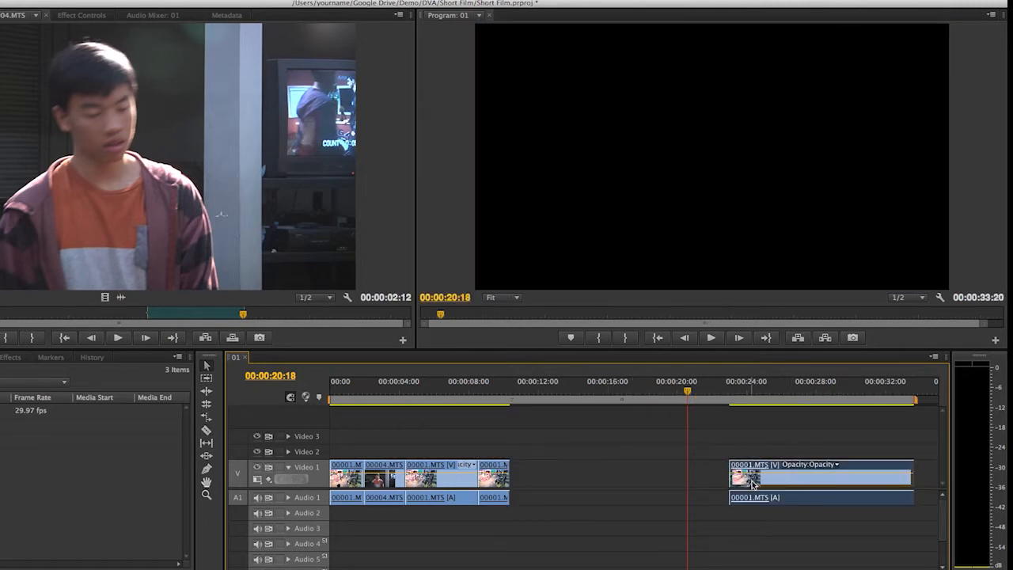
Play back the short 00001.MTS segment between the cuts at 00:00:08:16 and 00:00:10:11.
left_click_drag(687, 391, 494, 394)
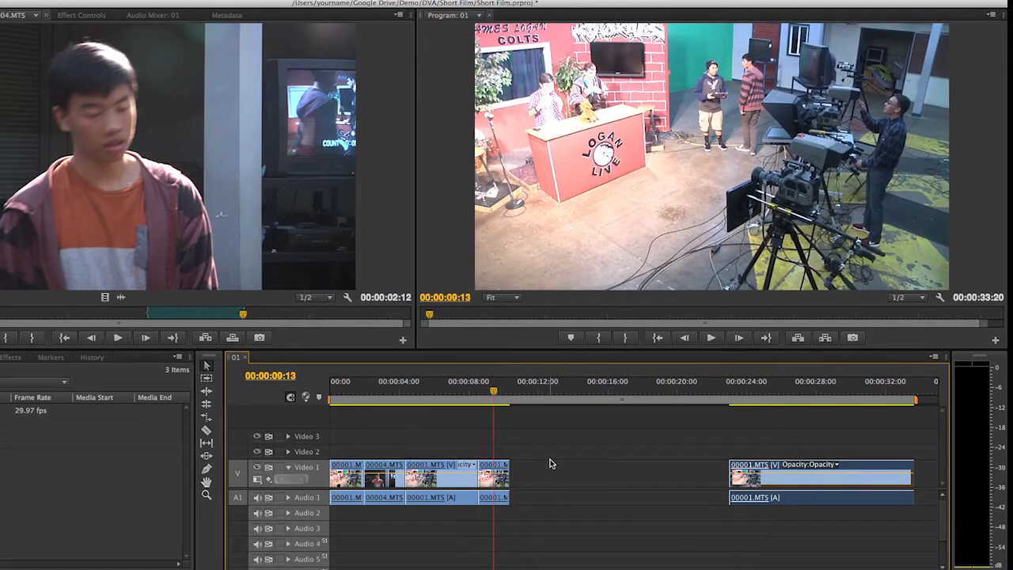
key("space")
key("space")
left_click_drag(515, 393, 477, 393)
key("space")
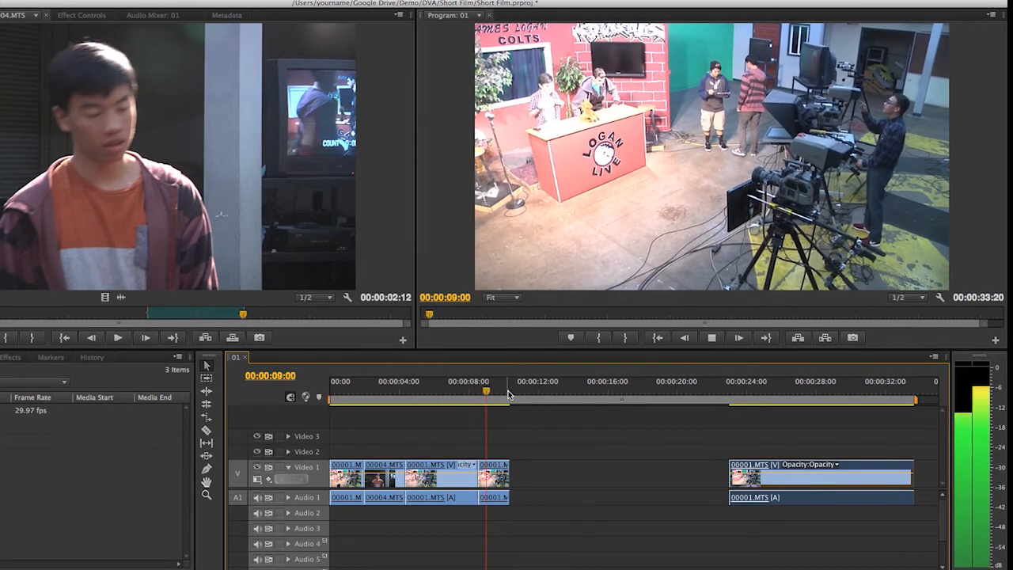
key("space")
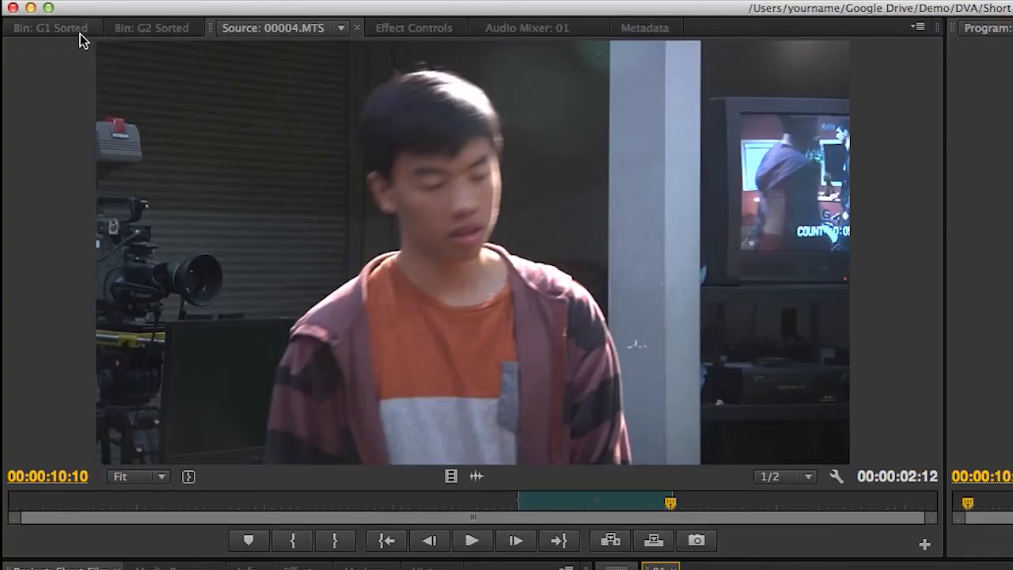
Open 00008.MTS from the G1 Sorted bin, play it past the slate and mark its In point at 00:00:07:06.
left_click(80, 31)
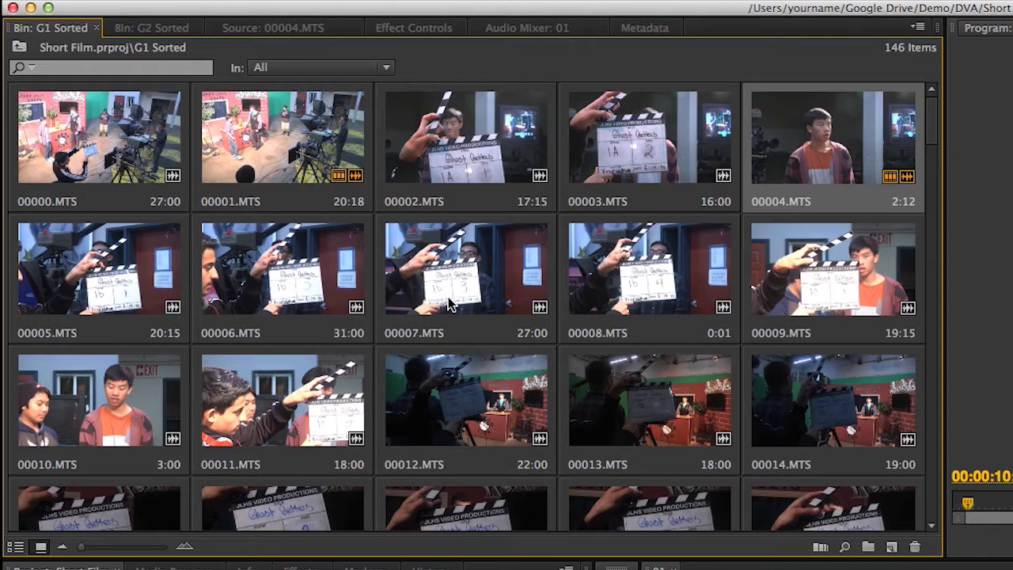
double_click(638, 293)
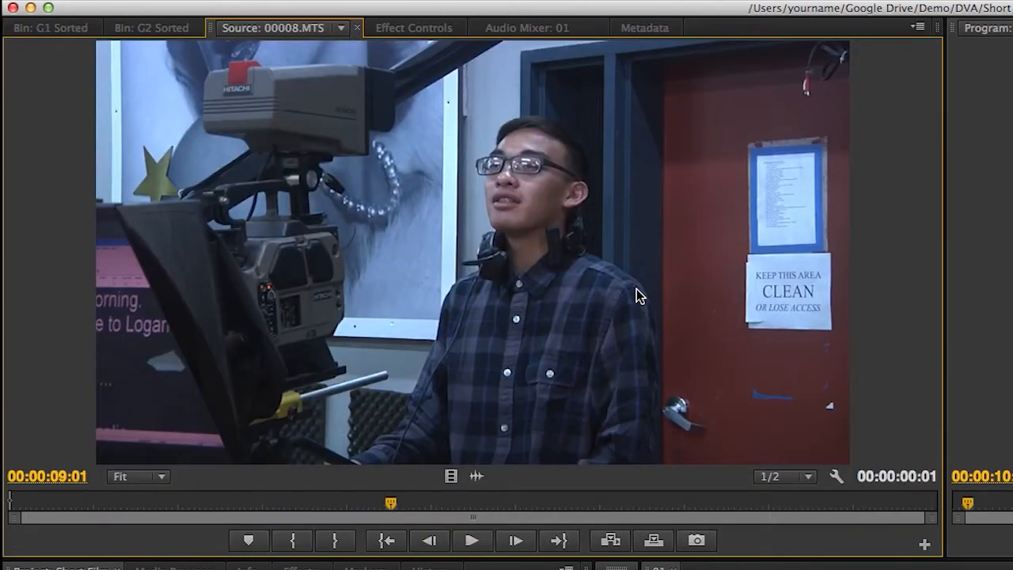
left_click_drag(387, 502, 107, 502)
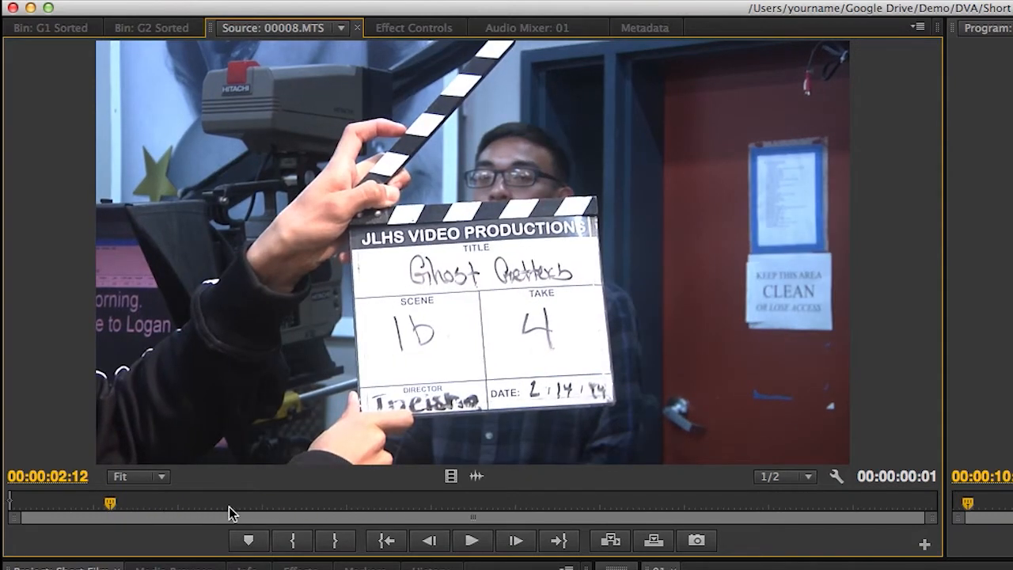
left_click(482, 541)
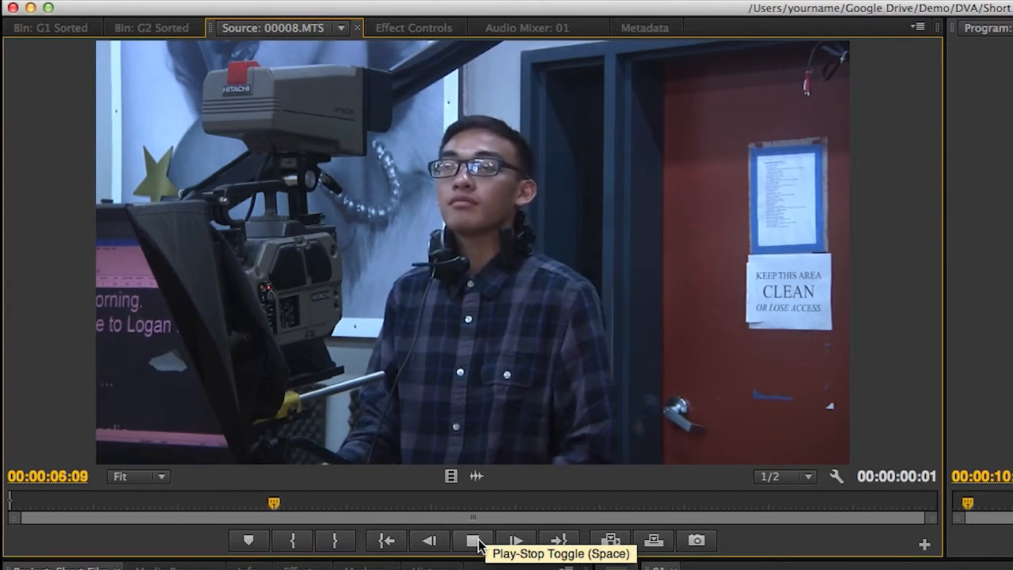
left_click(478, 543)
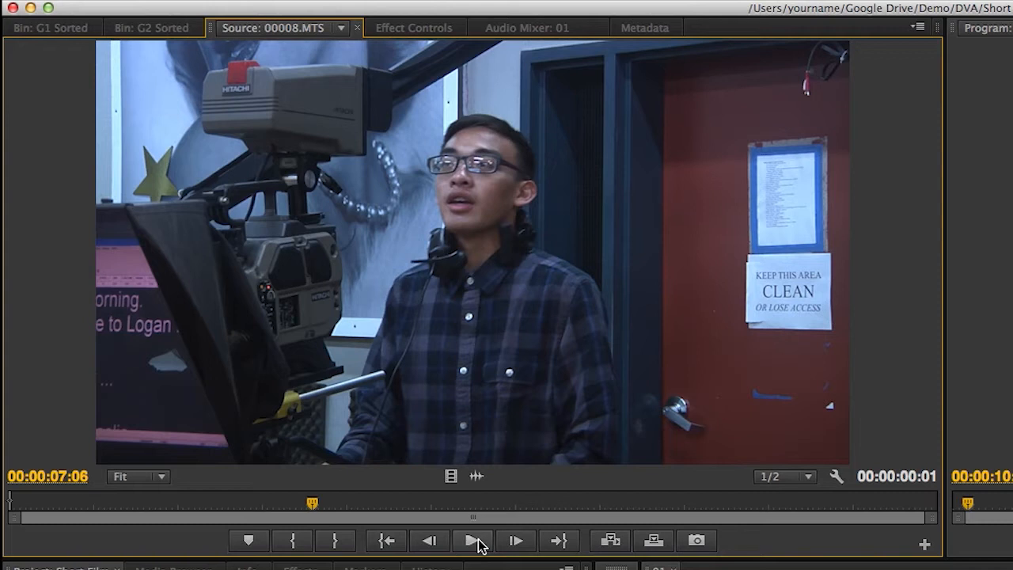
key("i")
Play 00008.MTS on from its In point, step back frame by frame and mark the Out point at 00:00:09:06.
left_click(477, 543)
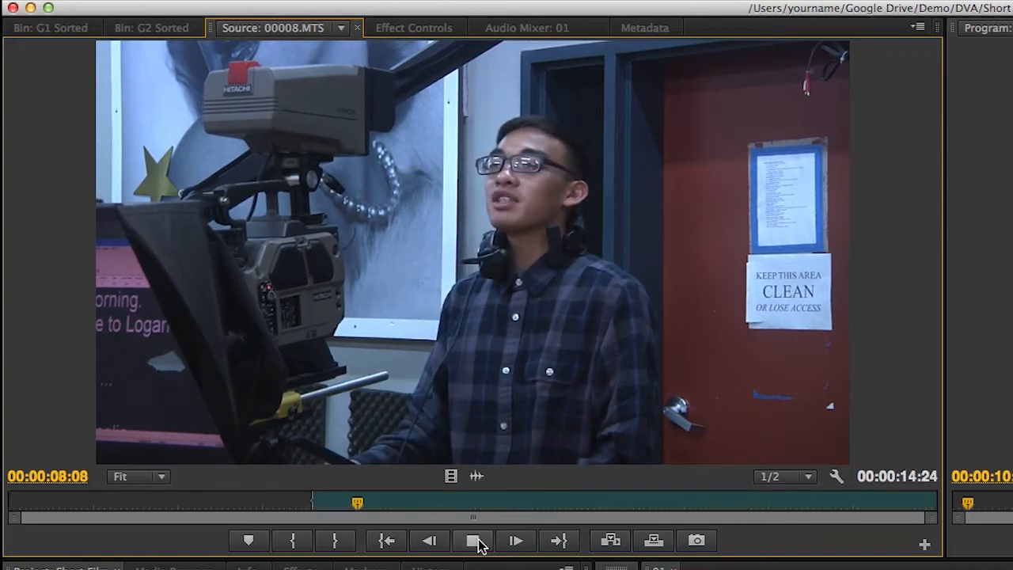
left_click(478, 543)
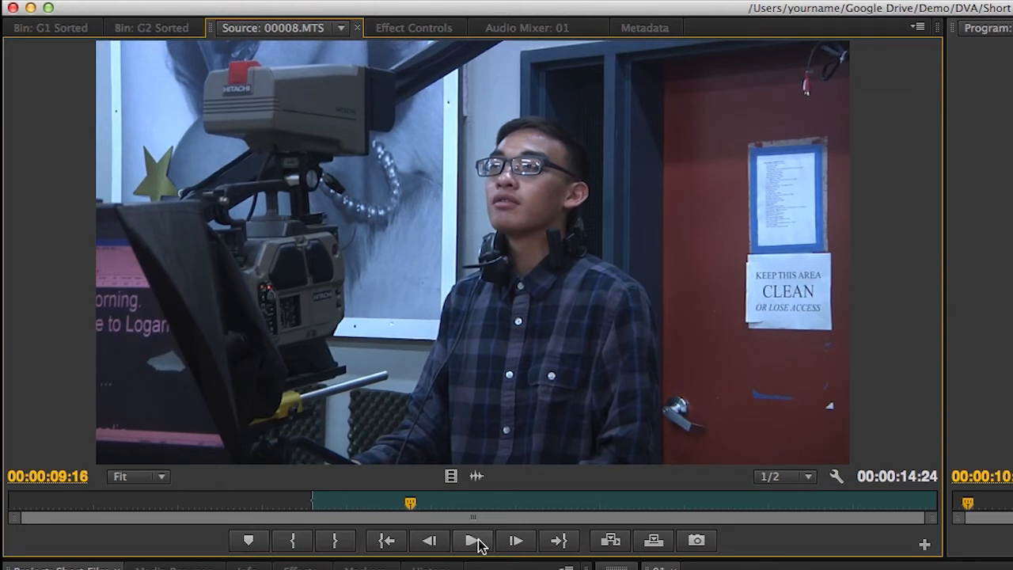
key("Left")
key("Left")
key("Left")
key("Left")
key("Left")
key("Left")
key("Left")
key("Left")
key("Left")
key("Left")
key("Left")
key("Left")
key("Left")
key("Left")
key("Left")
key("Left")
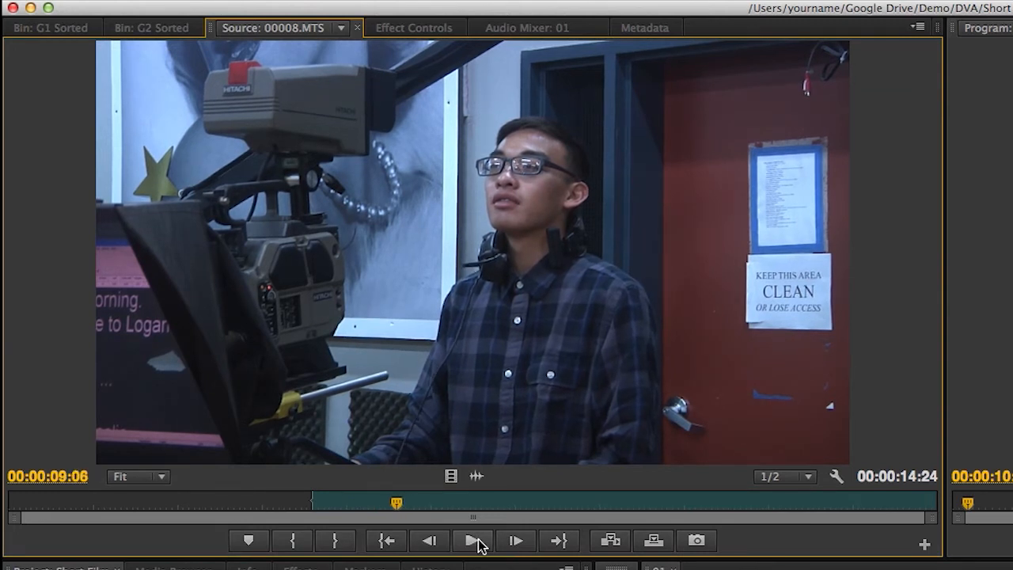
key("Left")
key("Left")
key("Left")
key("Left")
key("Left")
key("Left")
key("space")
key("space")
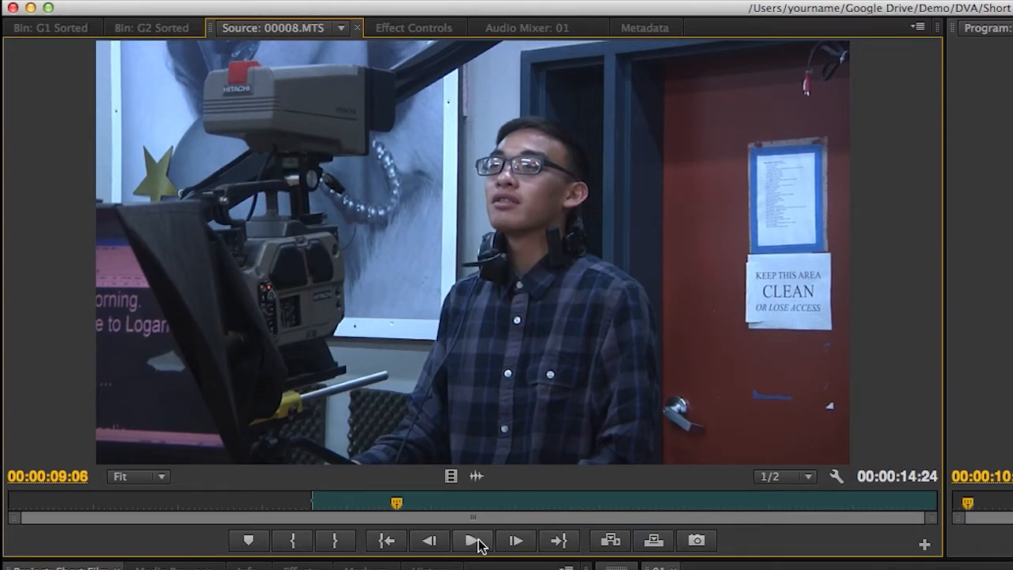
key("o")
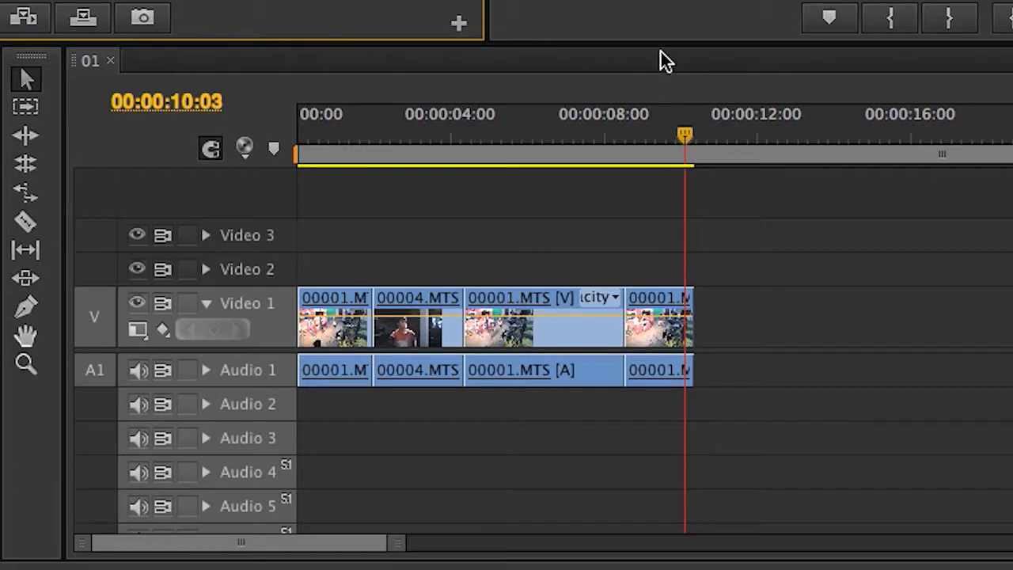
Insert the trimmed 00008.MTS into sequence 01 at 00:00:10:18 and play back the edit from 00:00:08:03.
left_click_drag(686, 134, 703, 136)
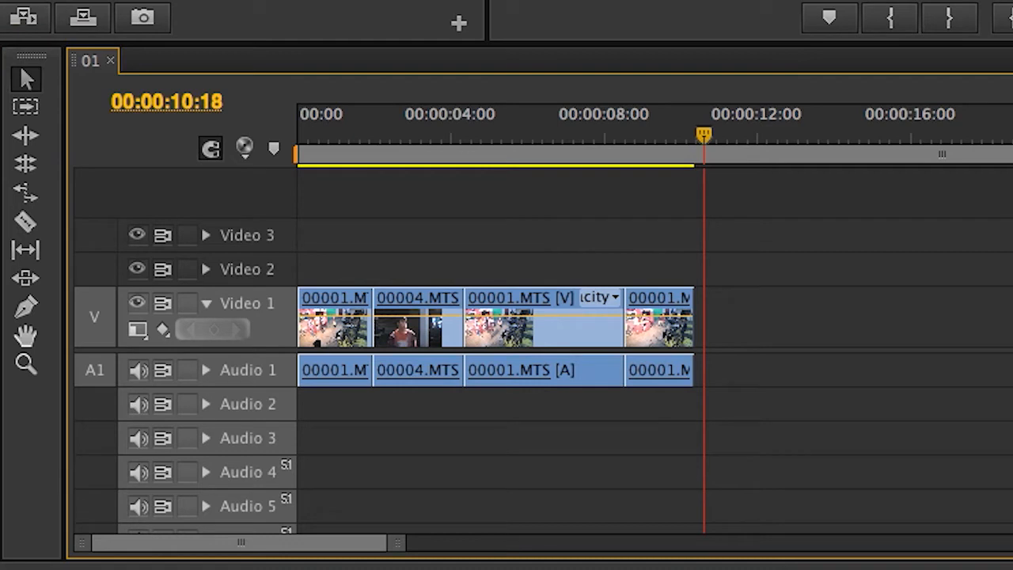
key("comma")
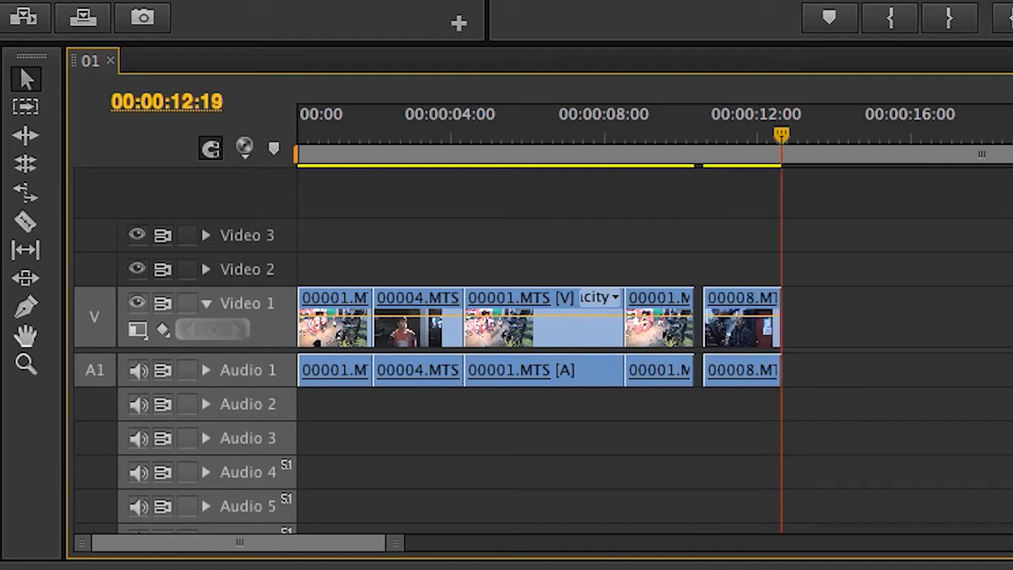
left_click_drag(780, 141, 609, 143)
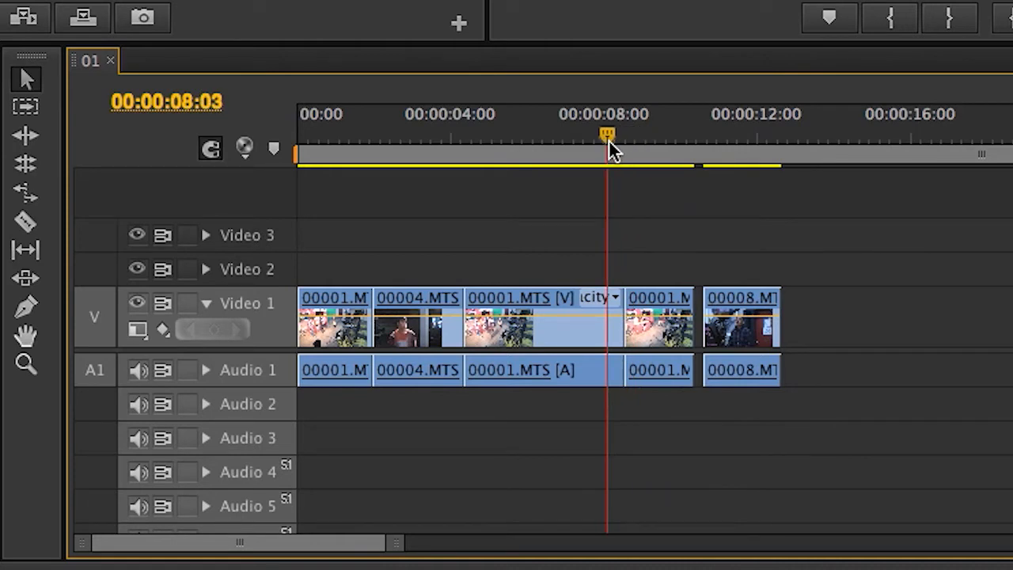
key("space")
key("space")
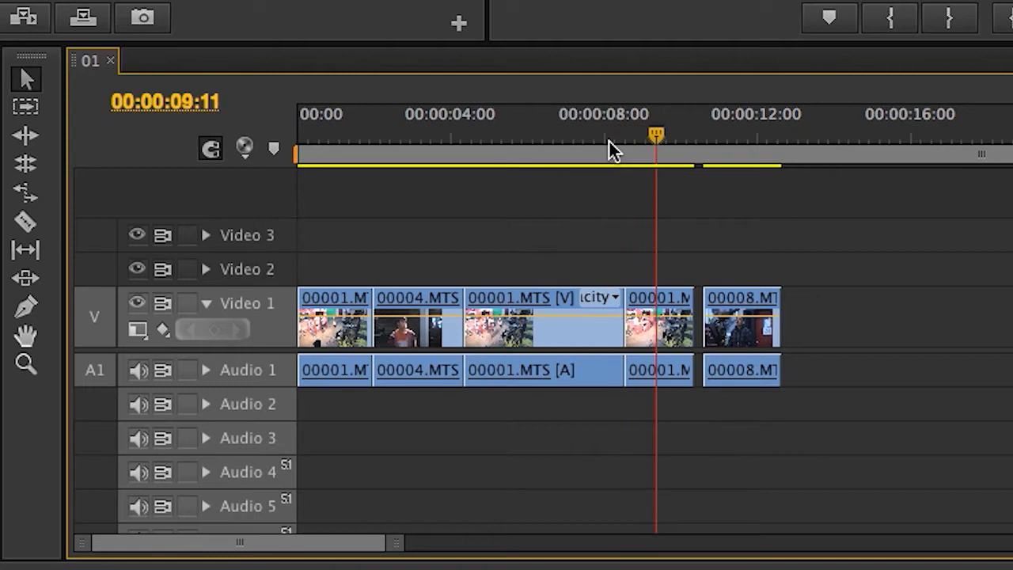
Delete the short 00001.MTS segment before 00008.MTS on Video 1 and close the gap it leaves.
left_click(650, 333)
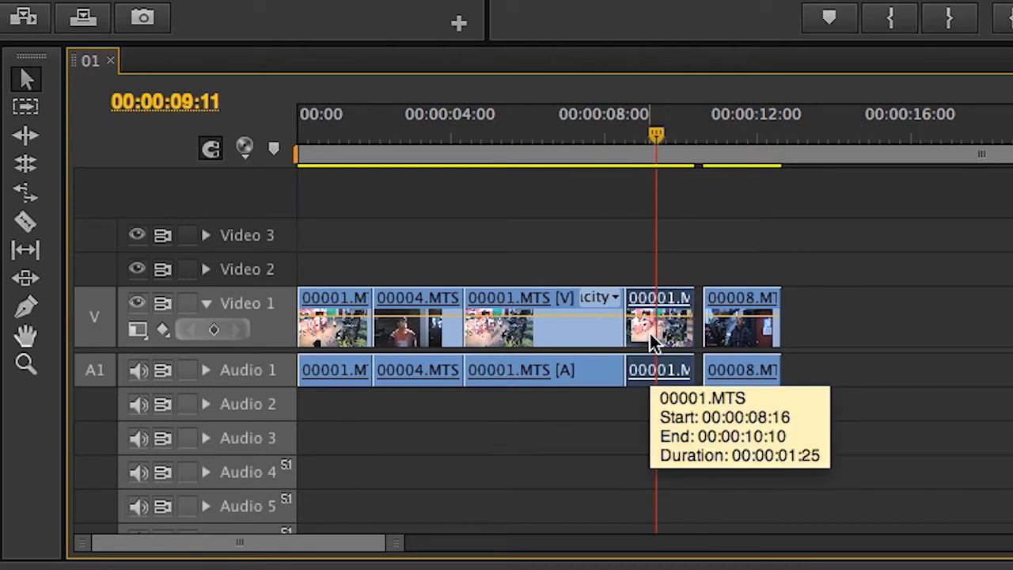
key("Delete")
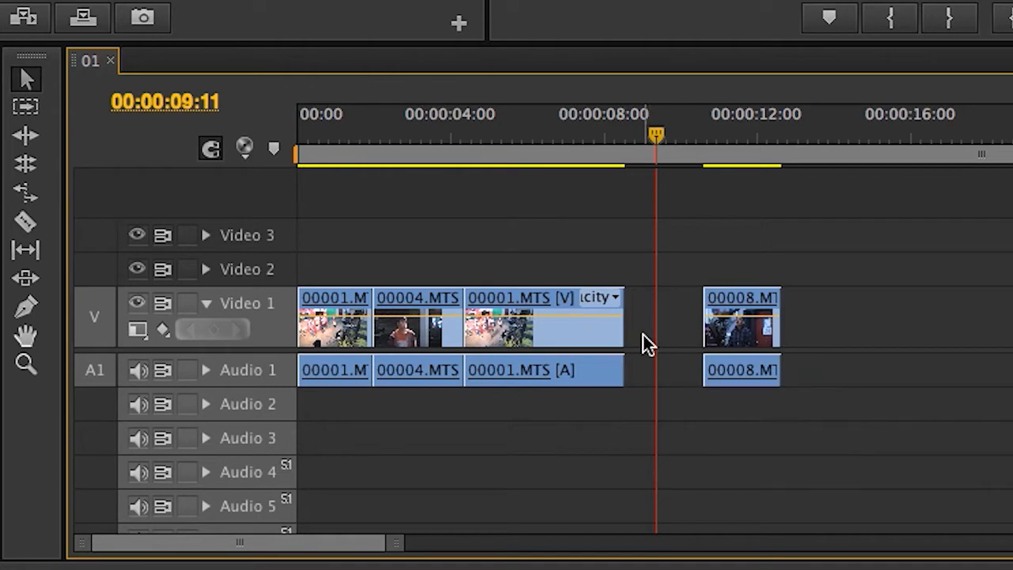
left_click(642, 339)
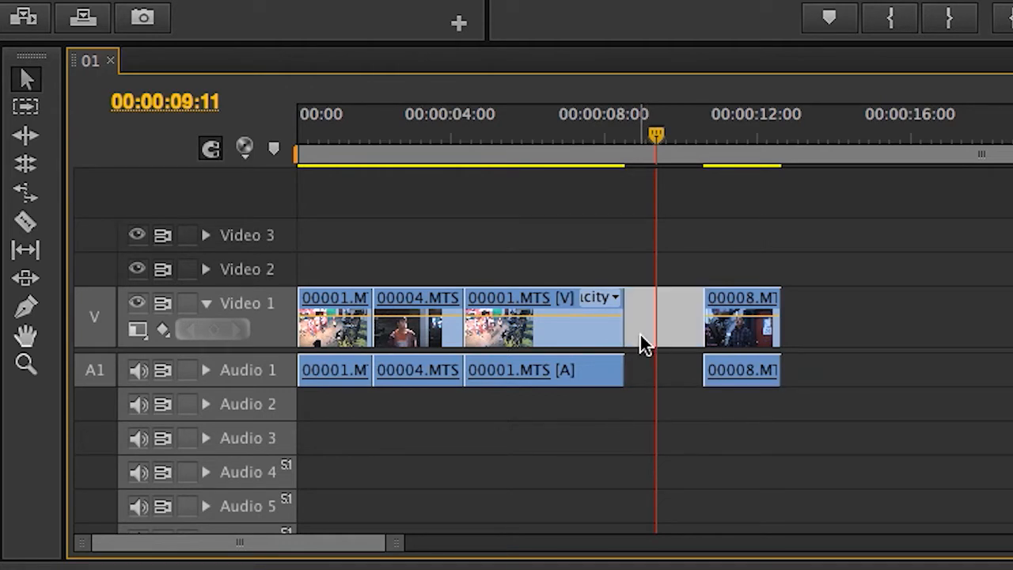
key("Delete")
Play back the cut from the master shot 00001.MTS into 00008.MTS.
left_click(638, 155)
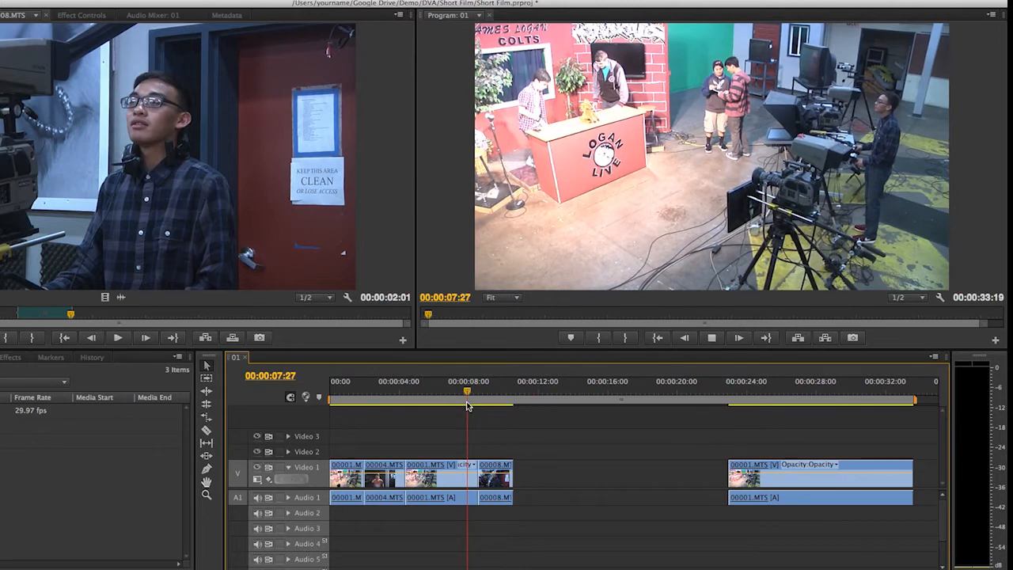
key("space")
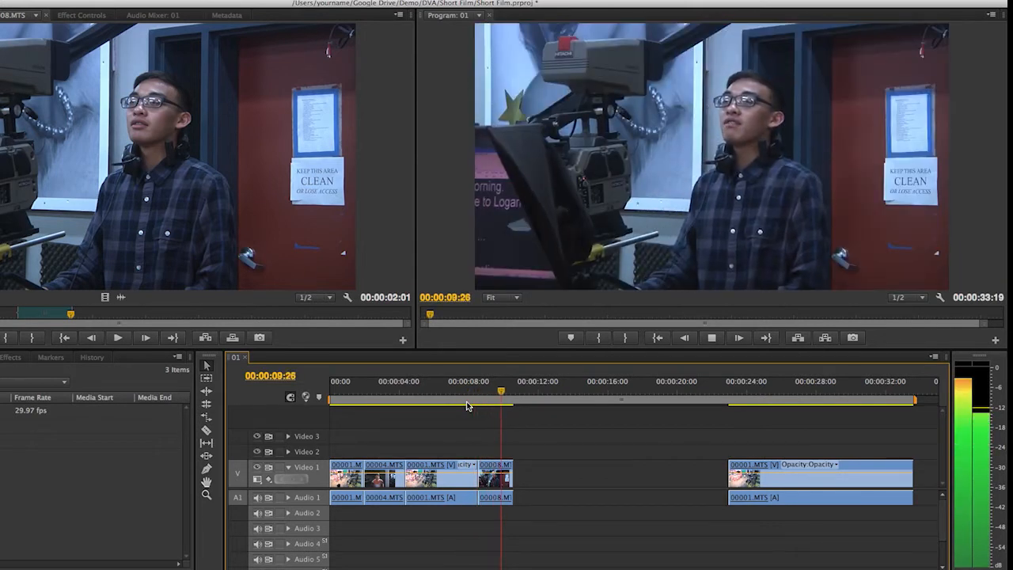
key("space")
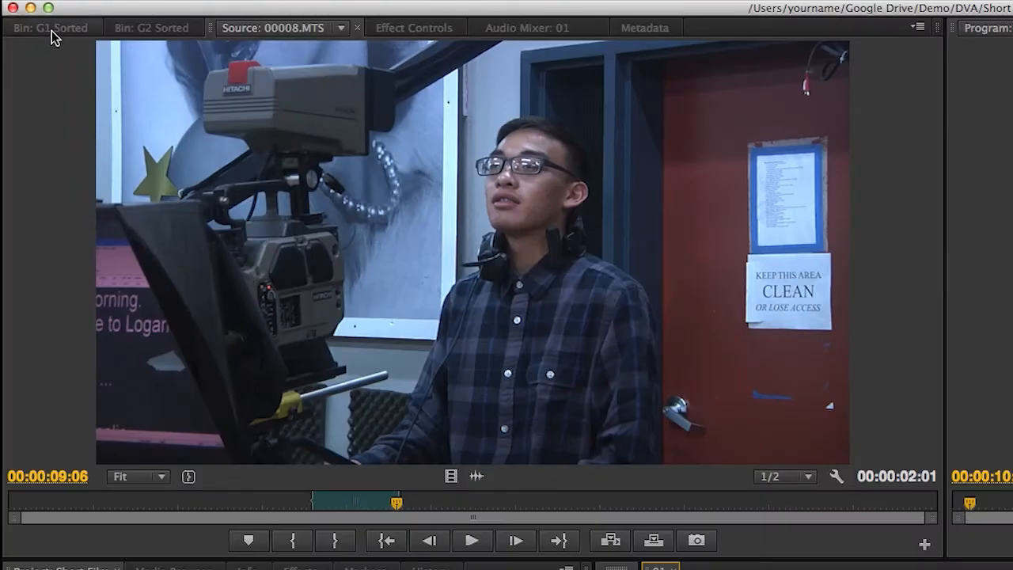
Open 00011.MTS from the G1 Sorted bin, play it past the slate and mark its In point at 00:00:11:25.
left_click(51, 30)
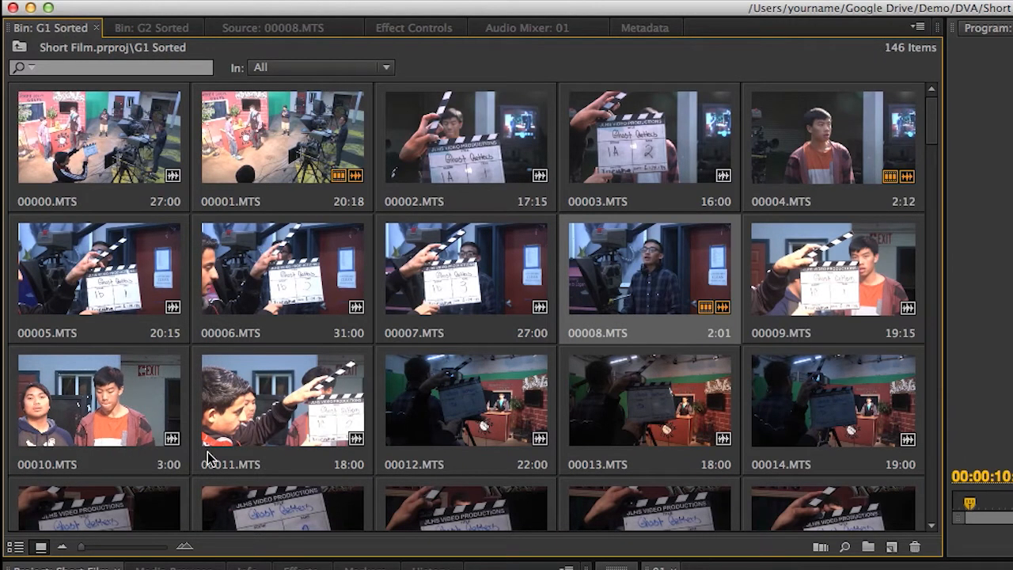
double_click(290, 411)
left_click_drag(506, 505, 65, 503)
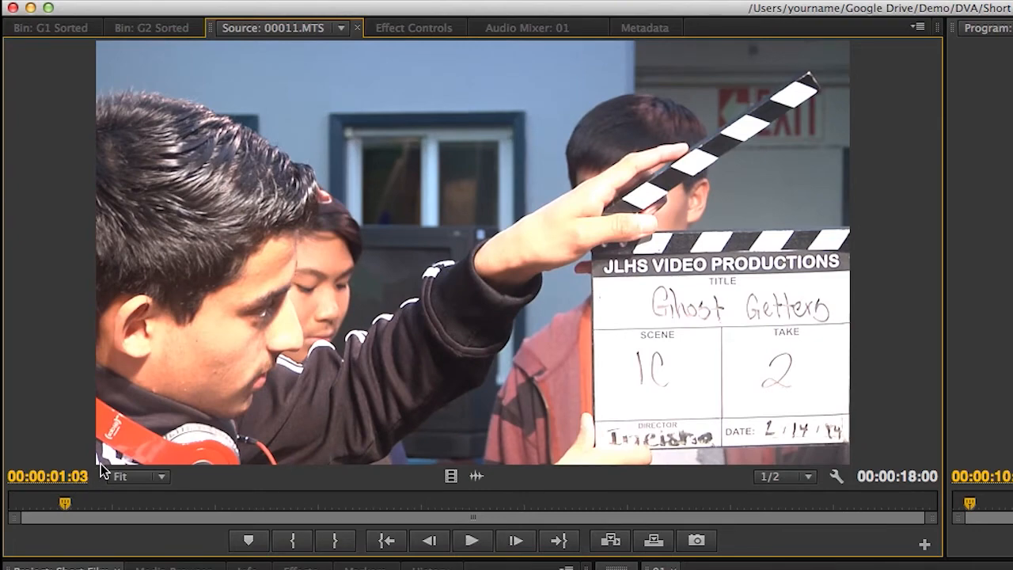
left_click(480, 546)
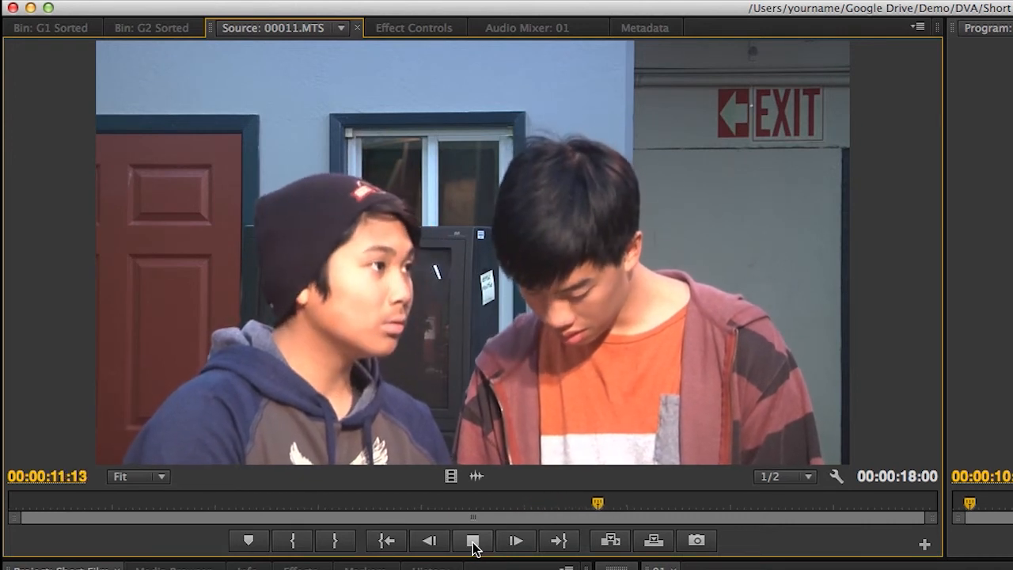
left_click(473, 541)
left_click_drag(636, 505, 619, 506)
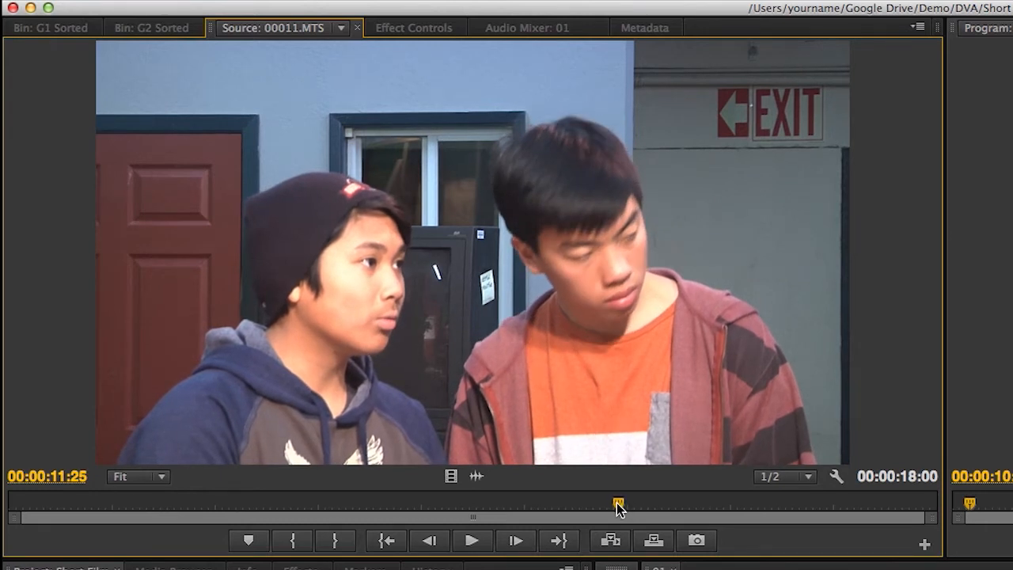
key("i")
Play 00011.MTS on from its In point, fine-tune the frame and mark the Out point at 00:00:13:06.
key("space")
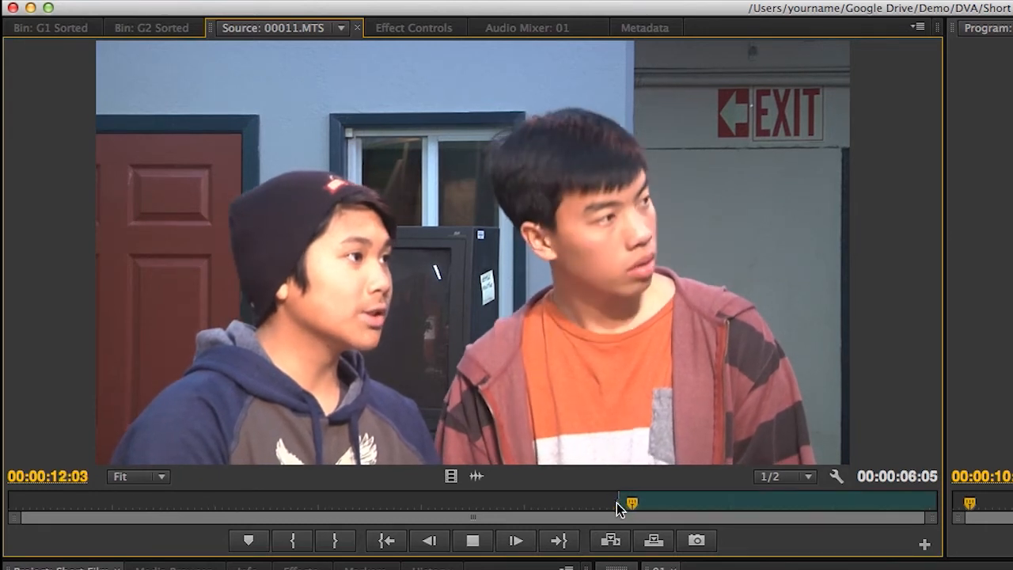
key("space")
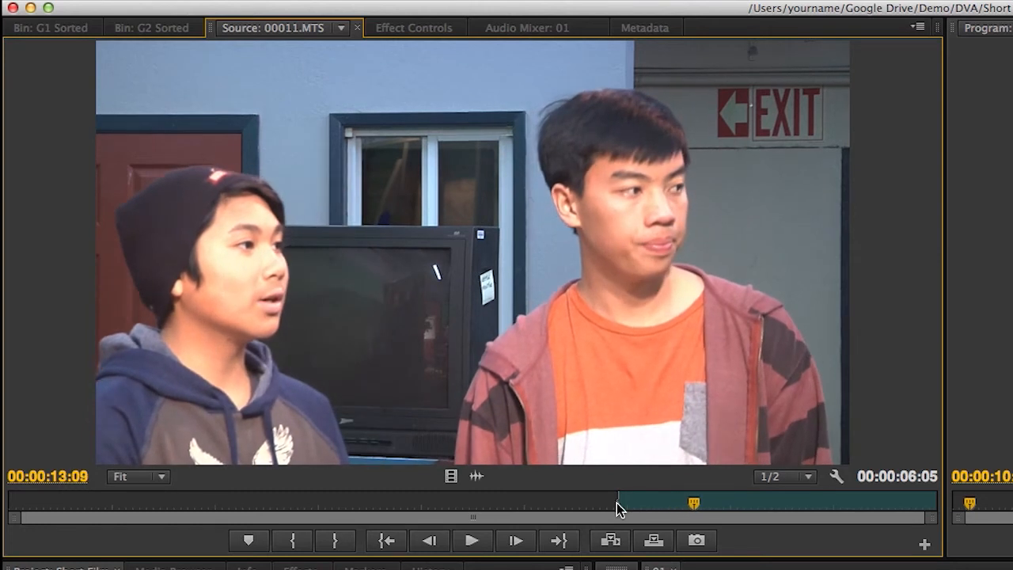
key("Left")
key("Left")
key("Left")
key("Left")
key("Left")
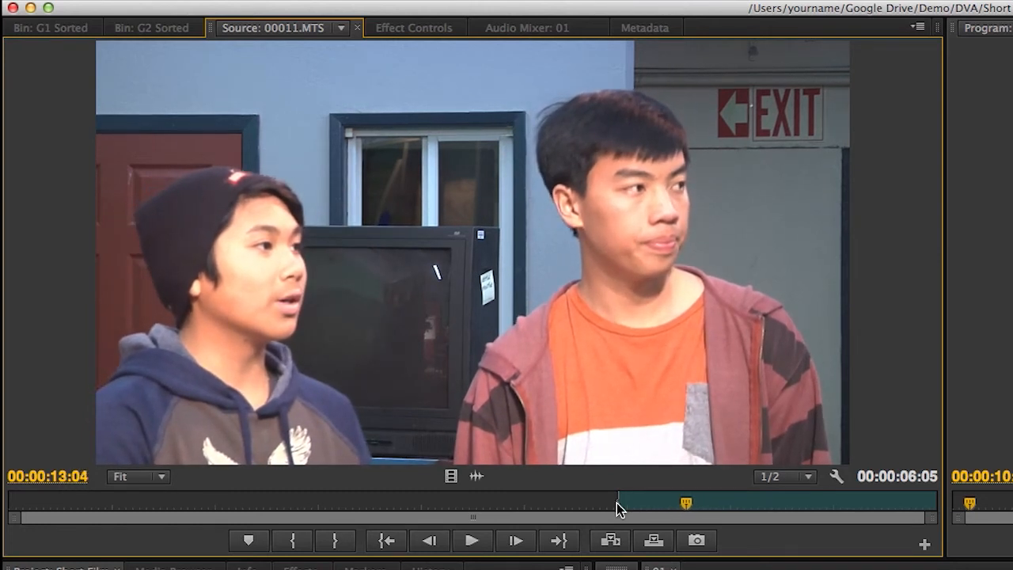
key("Left")
key("Left")
key("Left")
key("Left")
key("Left")
key("Left")
key("Left")
key("Left")
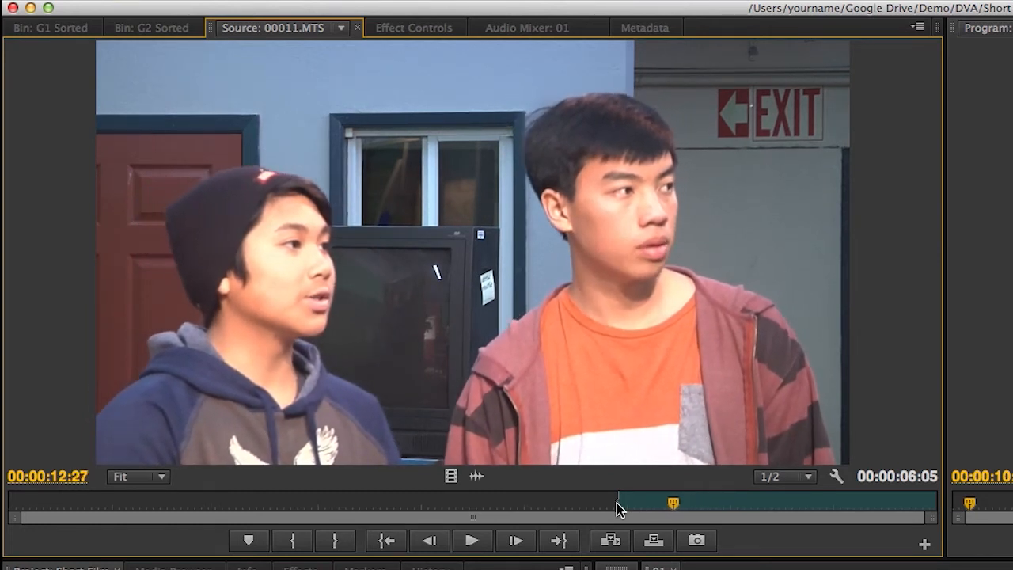
key("Left")
key("Left")
key("Left")
key("Left")
key("space")
key("space")
key("Left")
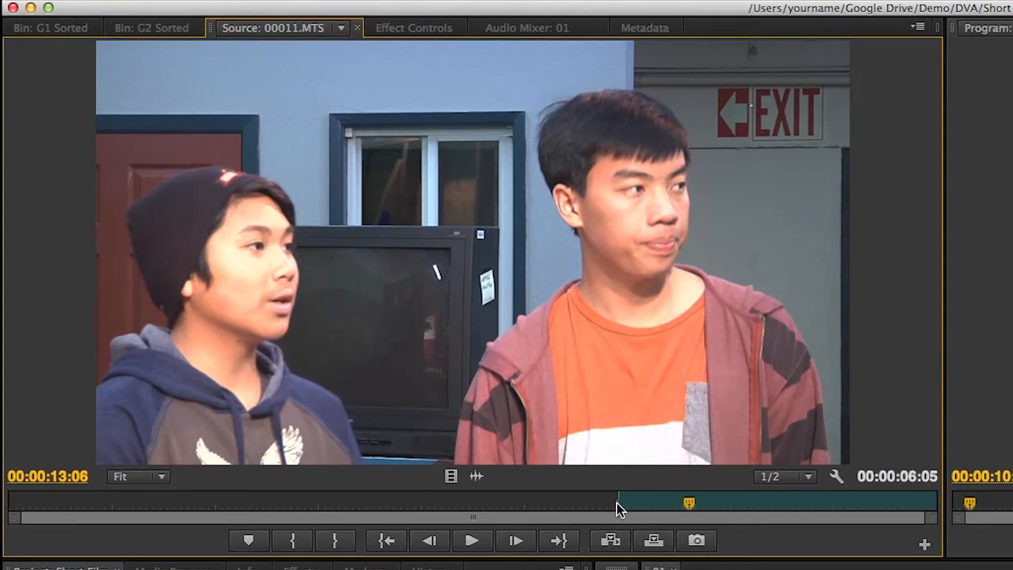
key("o")
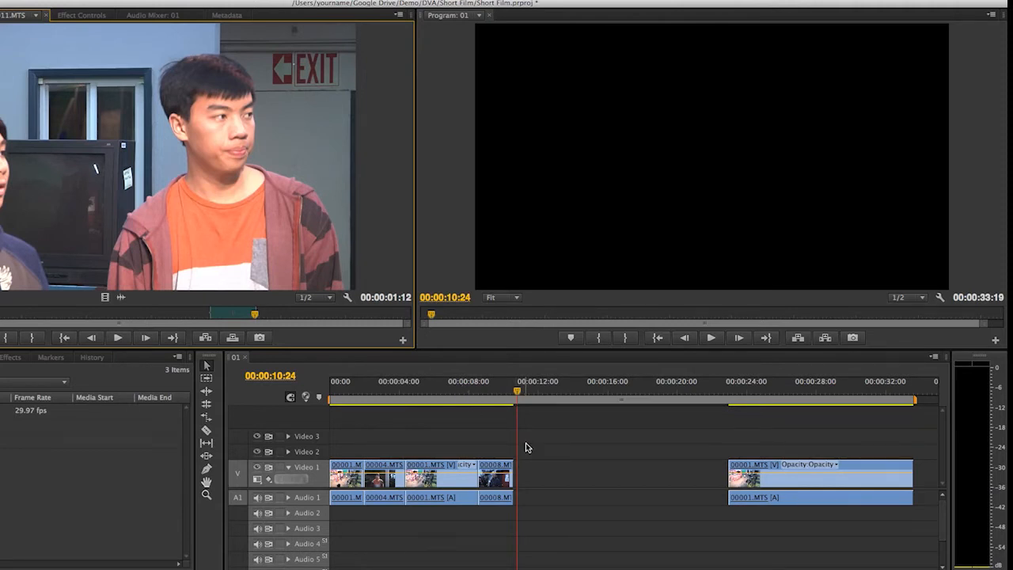
Insert the trimmed 00011.MTS at 00:00:10:24 and close the small gap between it and 00008.MTS.
key("comma")
left_click_drag(544, 391, 514, 392)
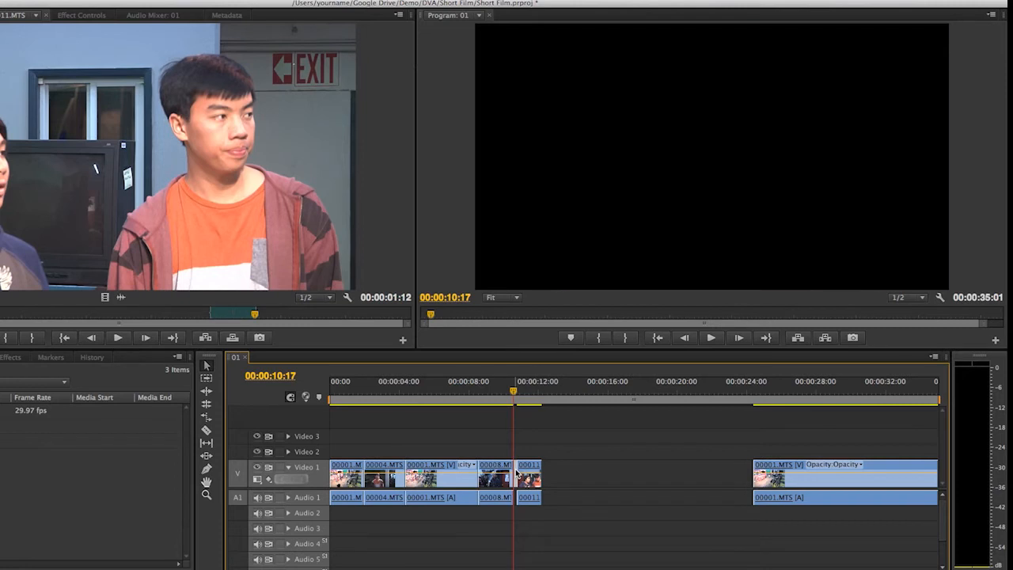
key("w")
Play back the cut from 00008.MTS into 00011.MTS, and replay the 00011.MTS segment.
left_click(496, 392)
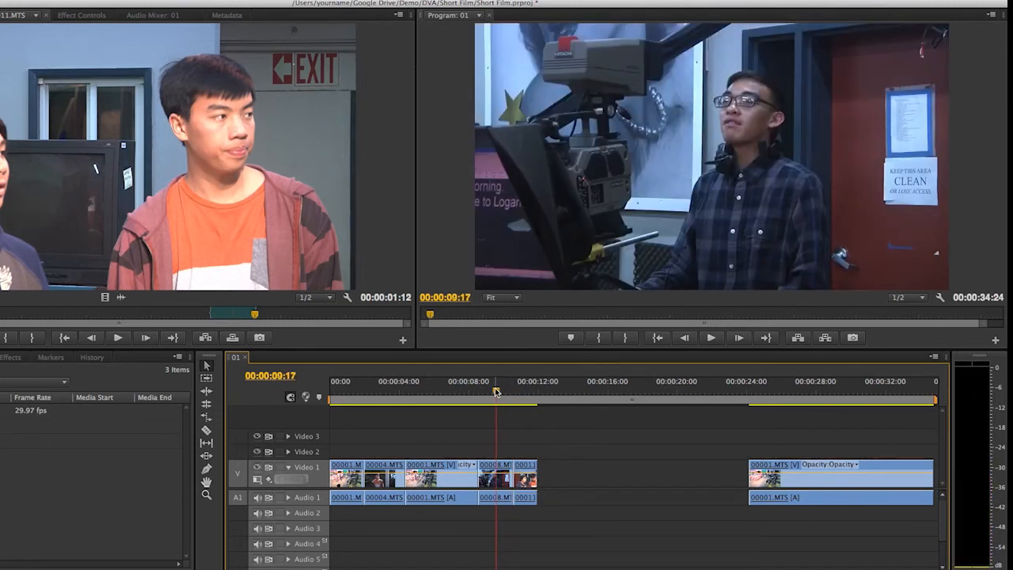
key("space")
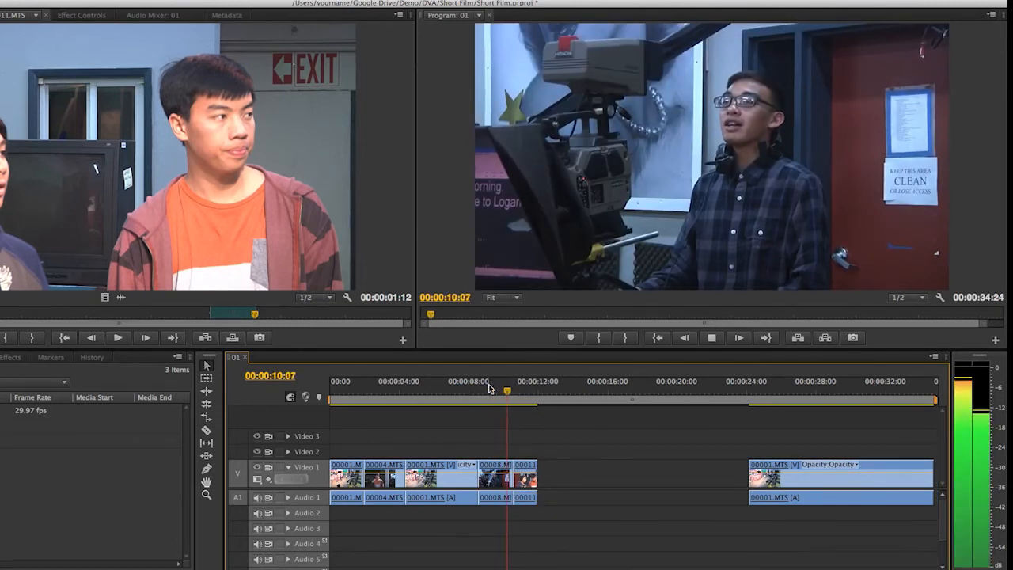
key("space")
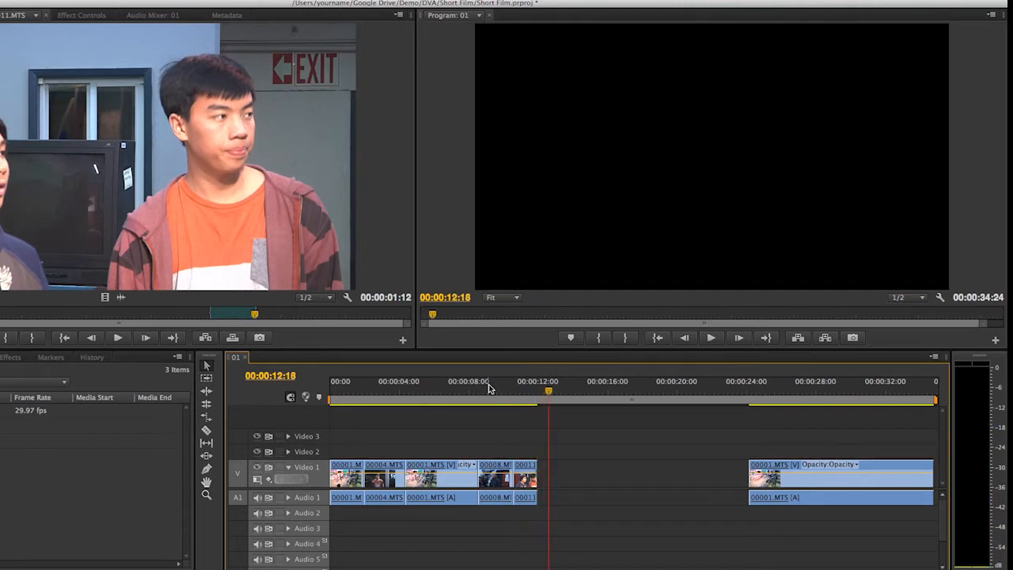
left_click(528, 394)
key("space")
left_click(530, 394)
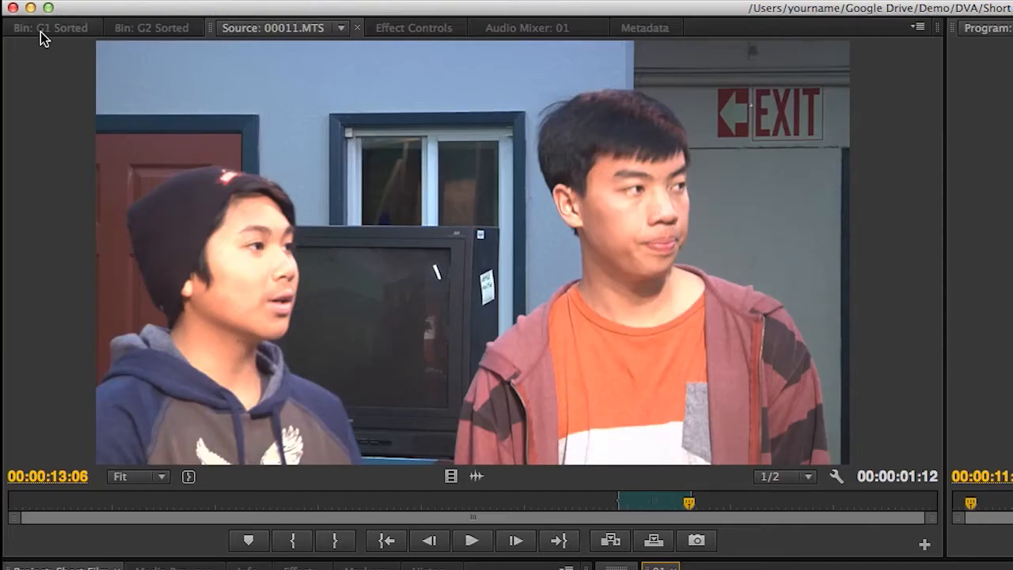
Reopen 00011.MTS from the G1 Sorted bin, and open 00010.MTS and play it from near its start.
left_click(44, 28)
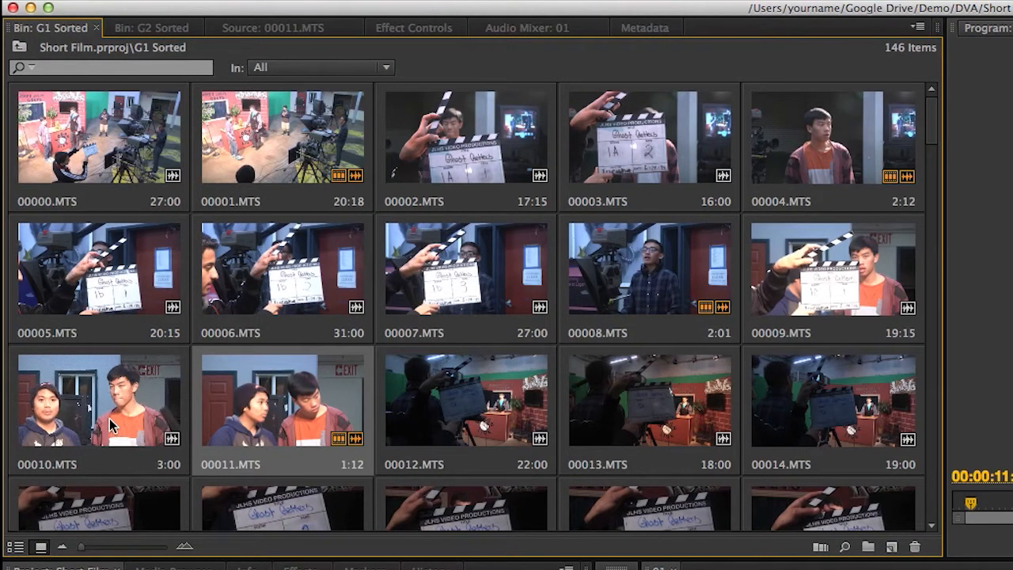
double_click(238, 422)
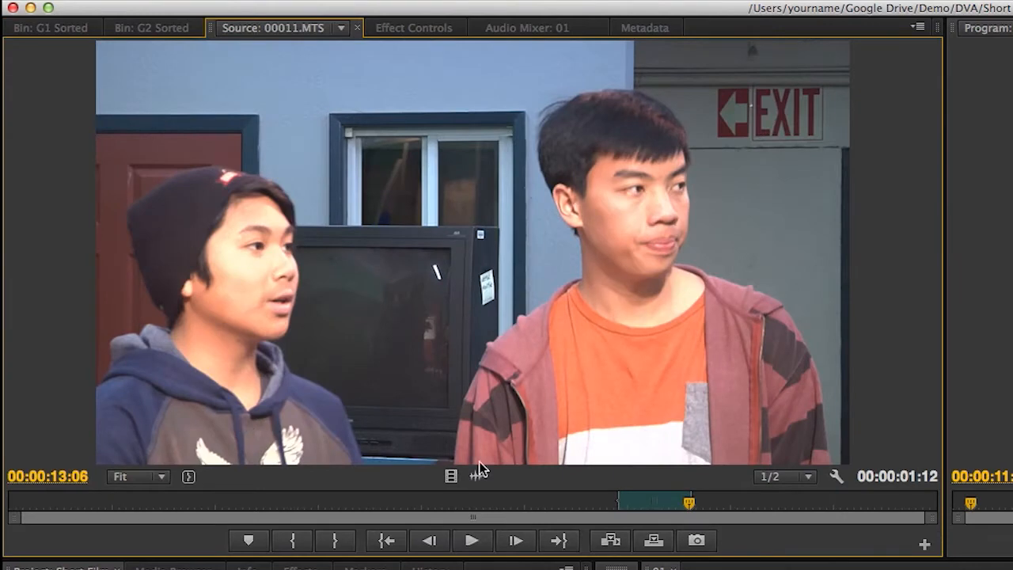
left_click(101, 30)
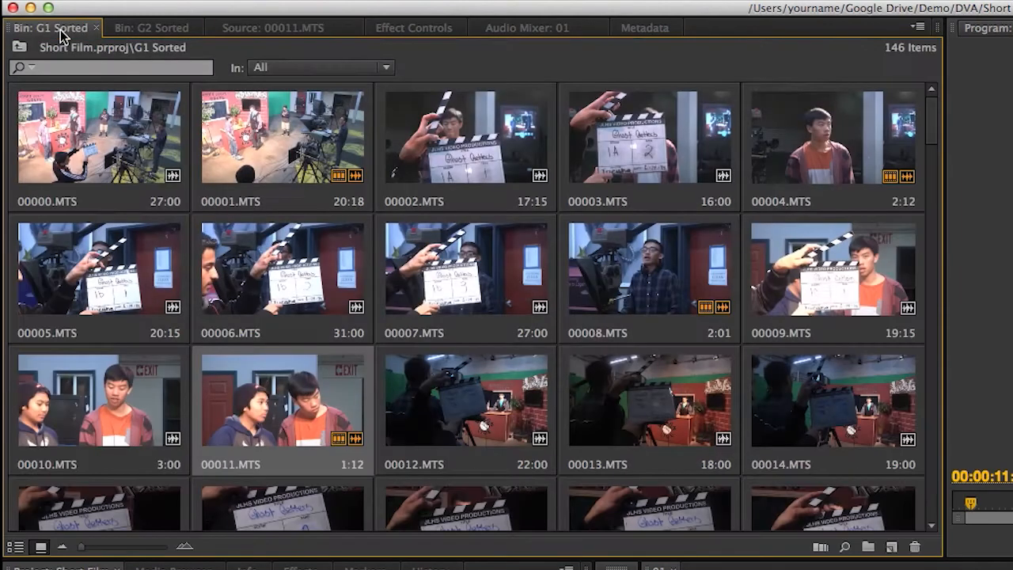
double_click(117, 396)
left_click_drag(524, 506, 39, 504)
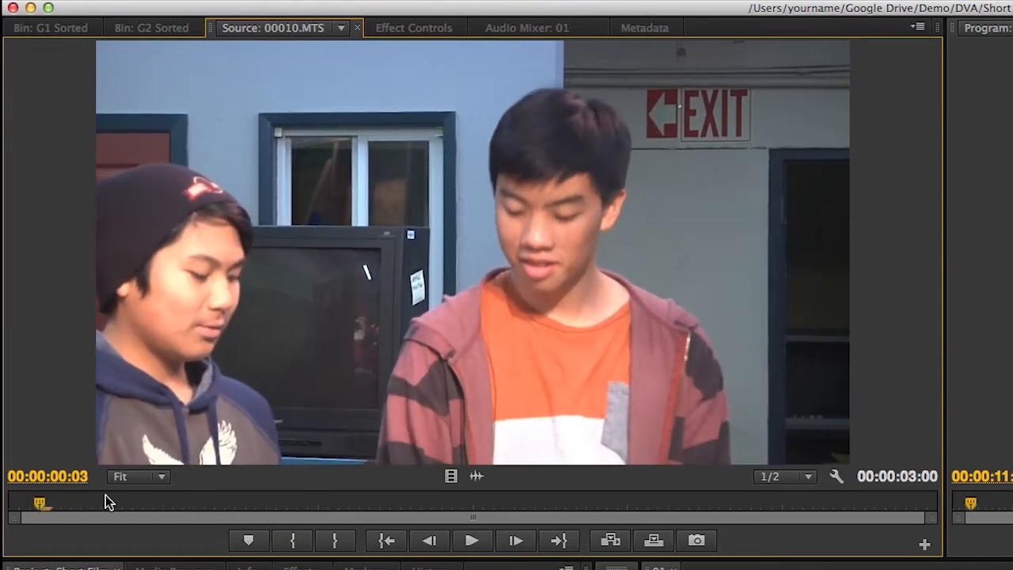
left_click(463, 541)
left_click(463, 540)
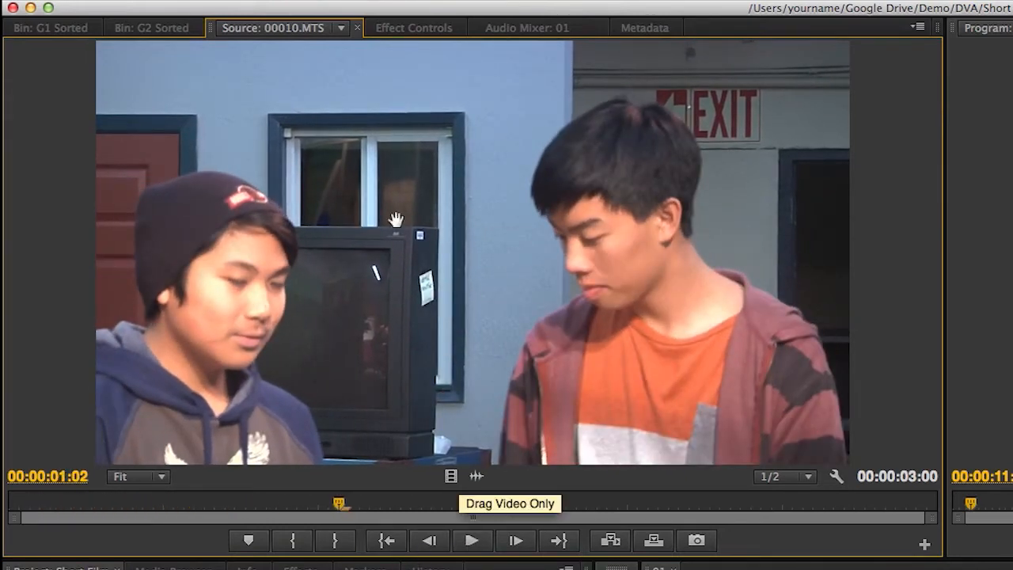
Open 00009.MTS from the G1 Sorted bin, play it past the slate, and set an In point and a marker at 00:00:12:09.
left_click(55, 28)
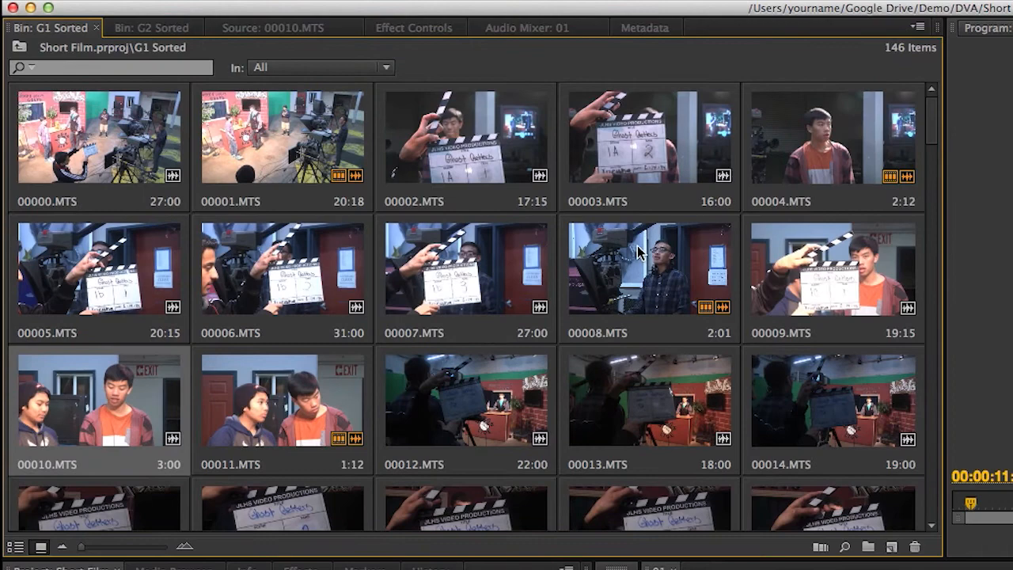
double_click(803, 278)
left_click_drag(315, 506, 166, 503)
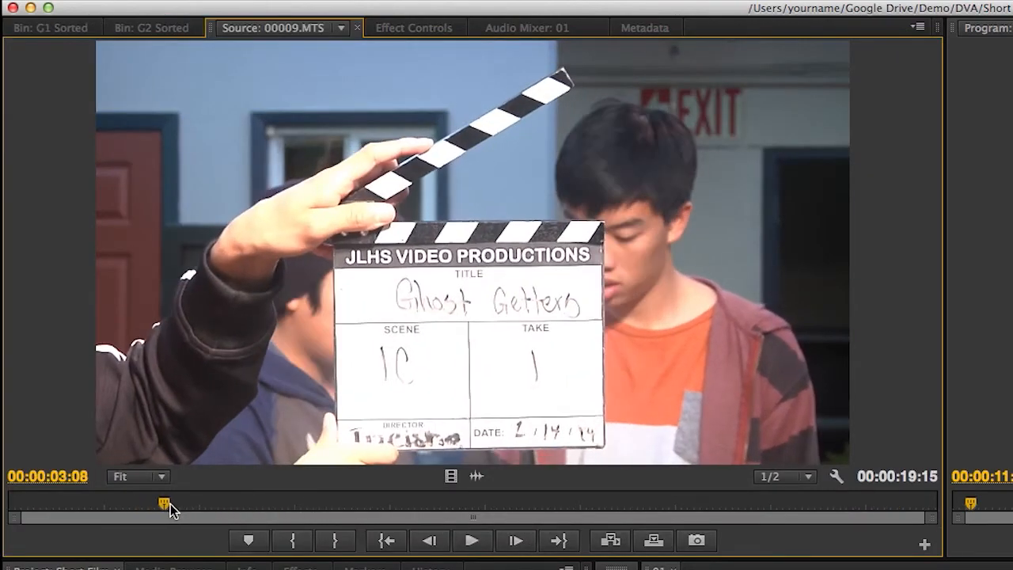
left_click(473, 541)
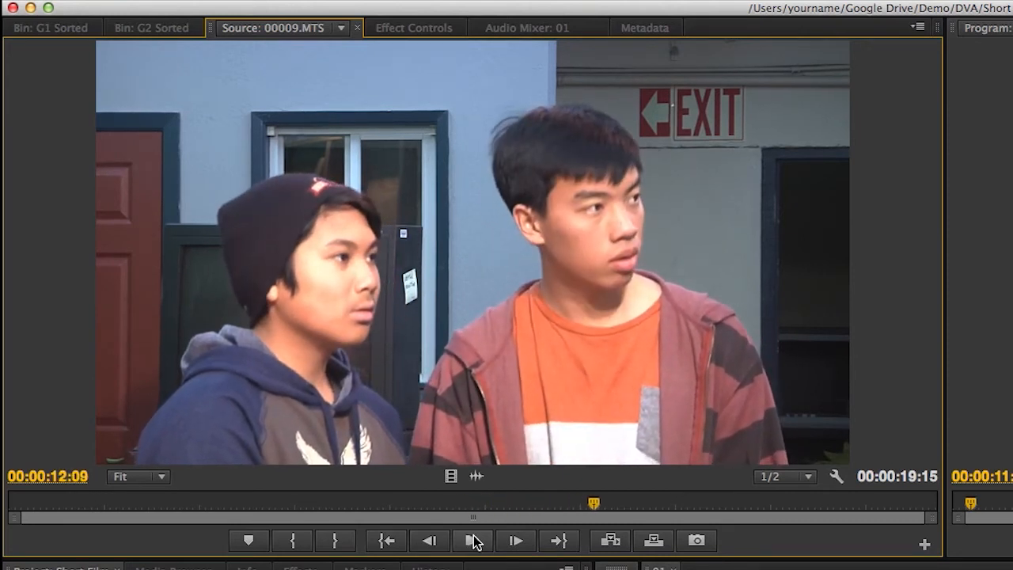
key("i")
key("m")
Play 00009.MTS on from its In point and mark the Out point at 00:00:13:28.
left_click(473, 541)
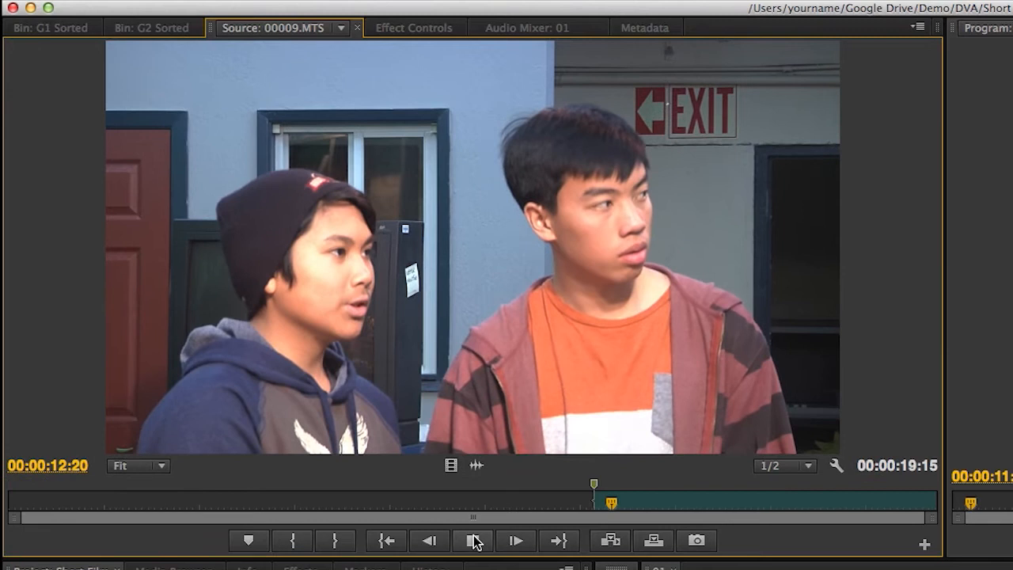
left_click(473, 542)
key("o")
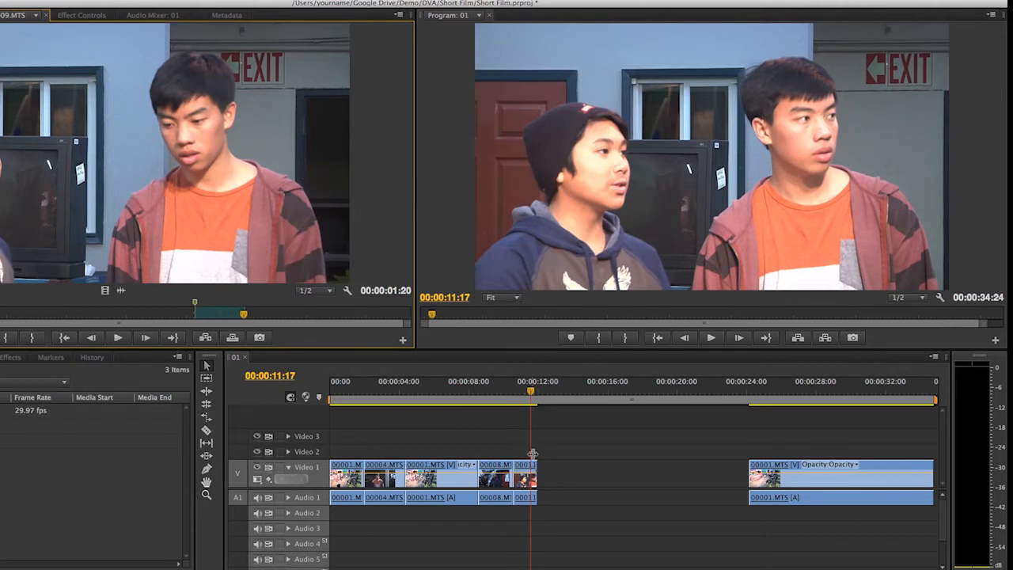
Delete the 00011.MTS clip after 00008.MTS in sequence 01 and insert the trimmed 00009.MTS at 00:00:11:17 instead.
left_click(526, 470)
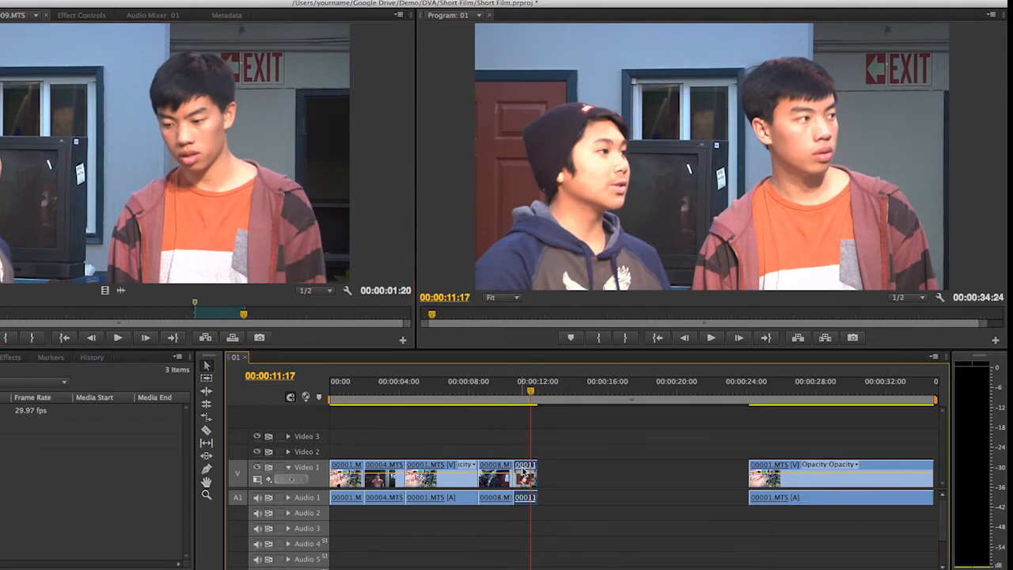
key("Delete")
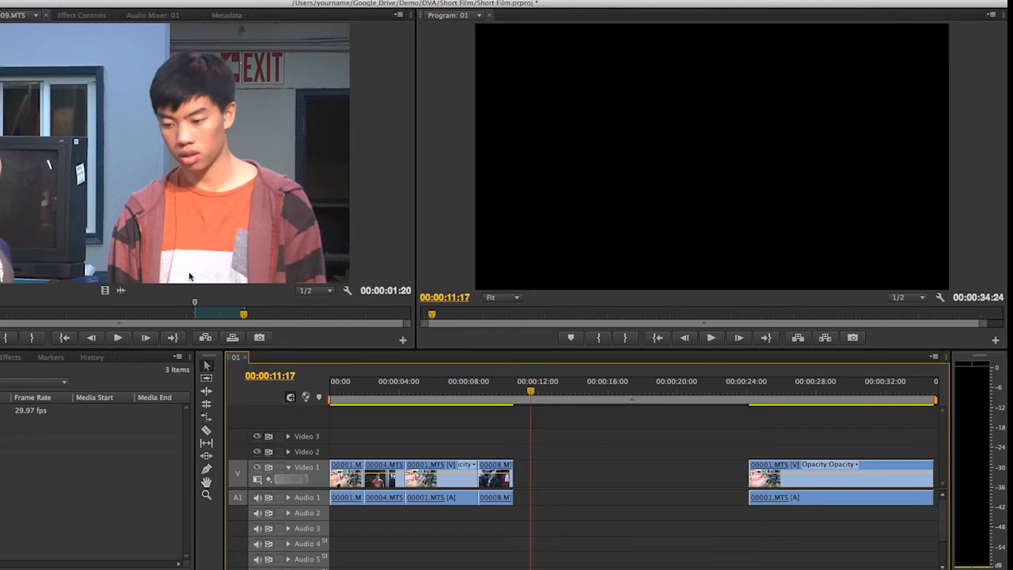
key("comma")
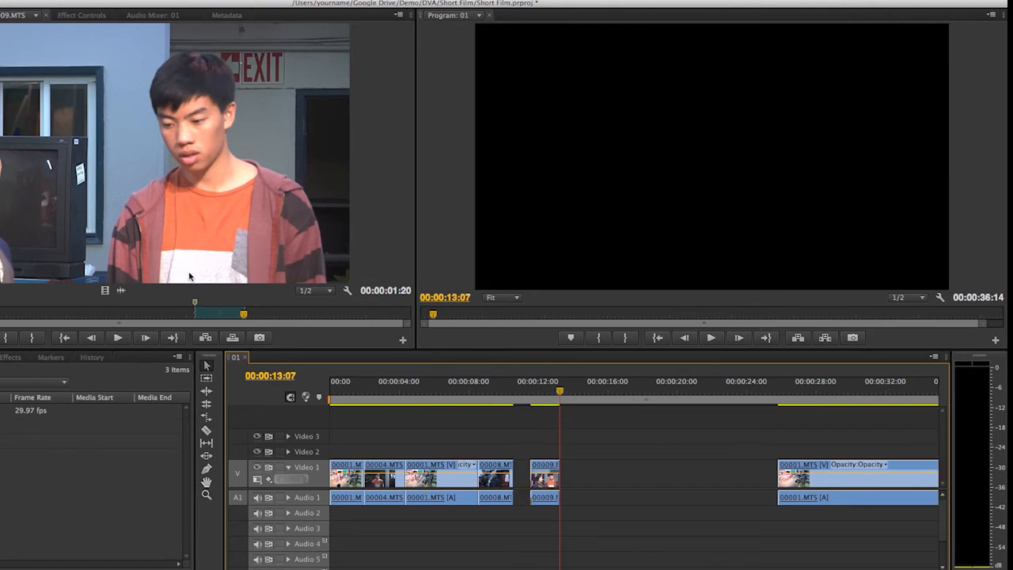
Close the gap between 00008.MTS and 00009.MTS, and play back the cut between them.
left_click(522, 473)
key("Delete")
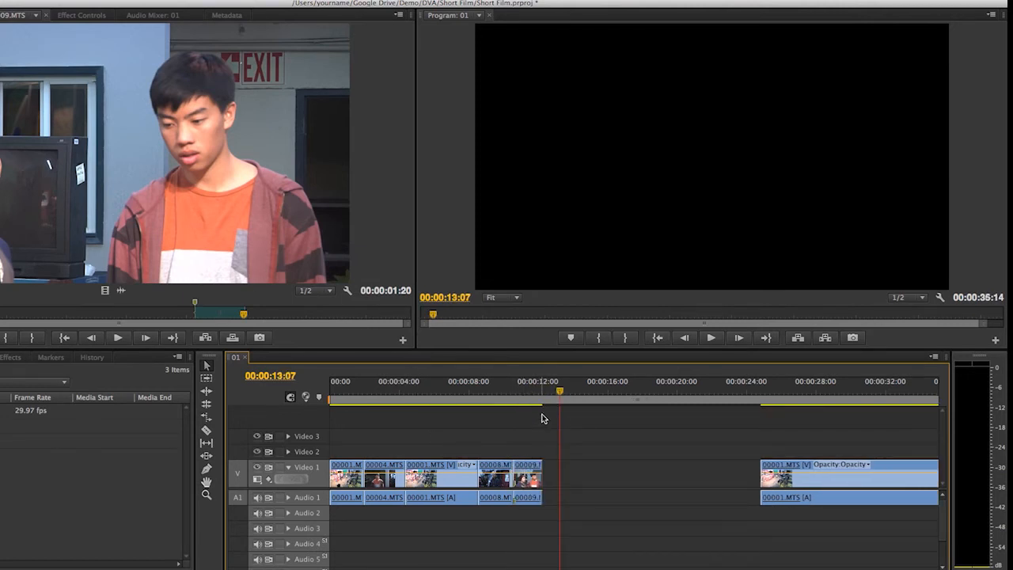
left_click_drag(559, 391, 501, 391)
key("space")
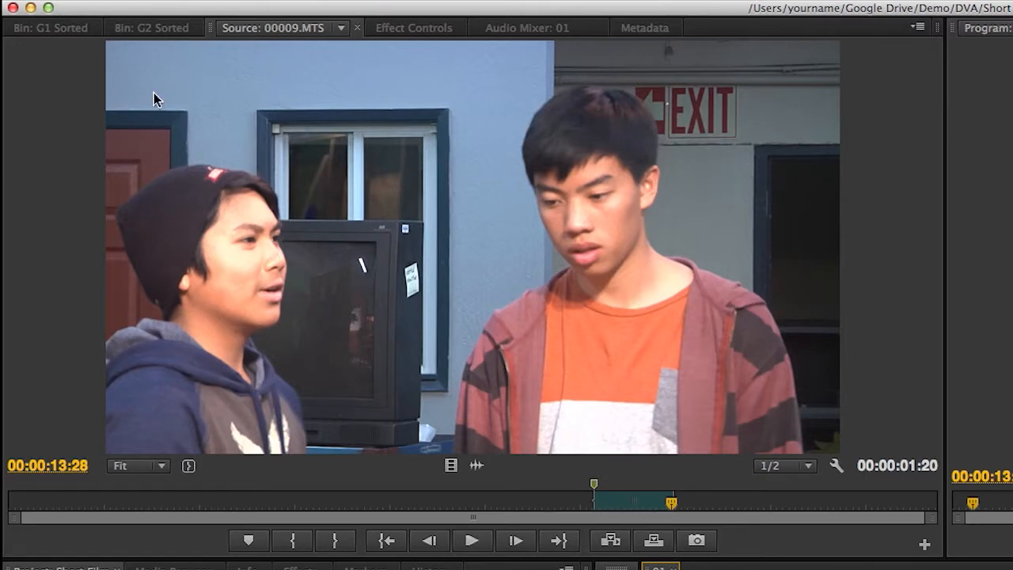
Reopen 00008.MTS from the G1 Sorted bin, play on from just after its marked range and set a new In point at 00:00:10:24.
left_click(77, 33)
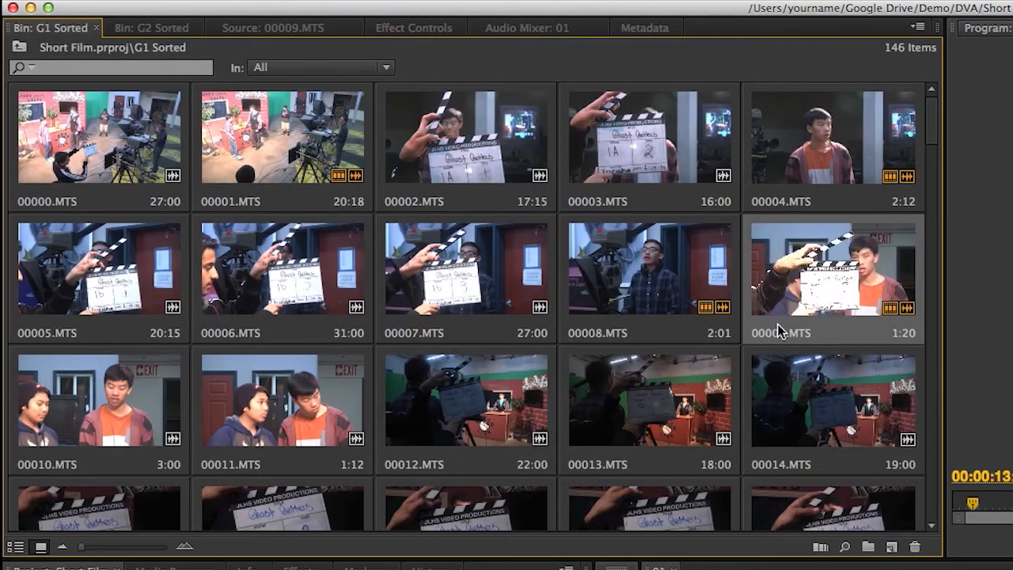
double_click(665, 285)
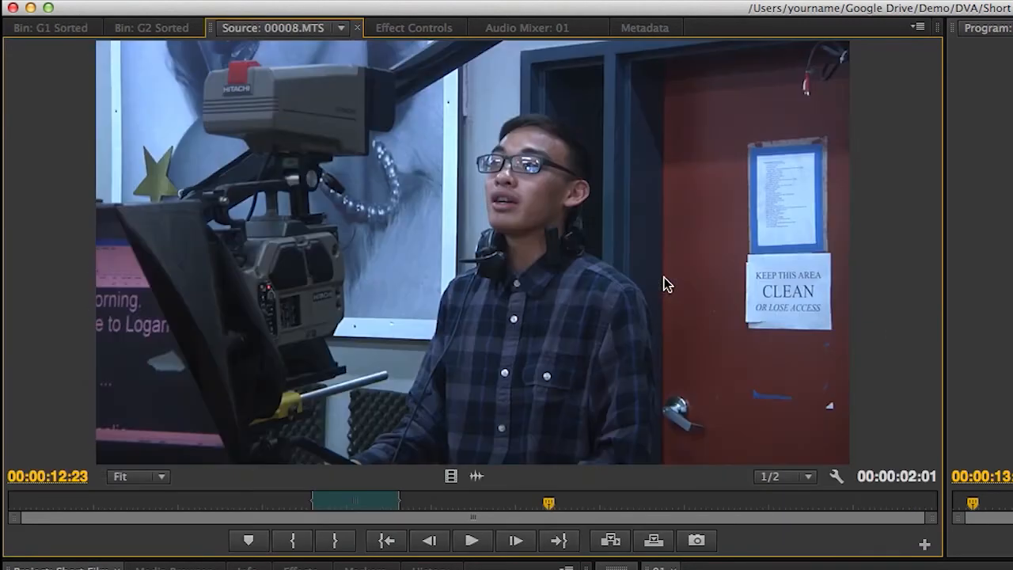
left_click_drag(549, 503, 406, 505)
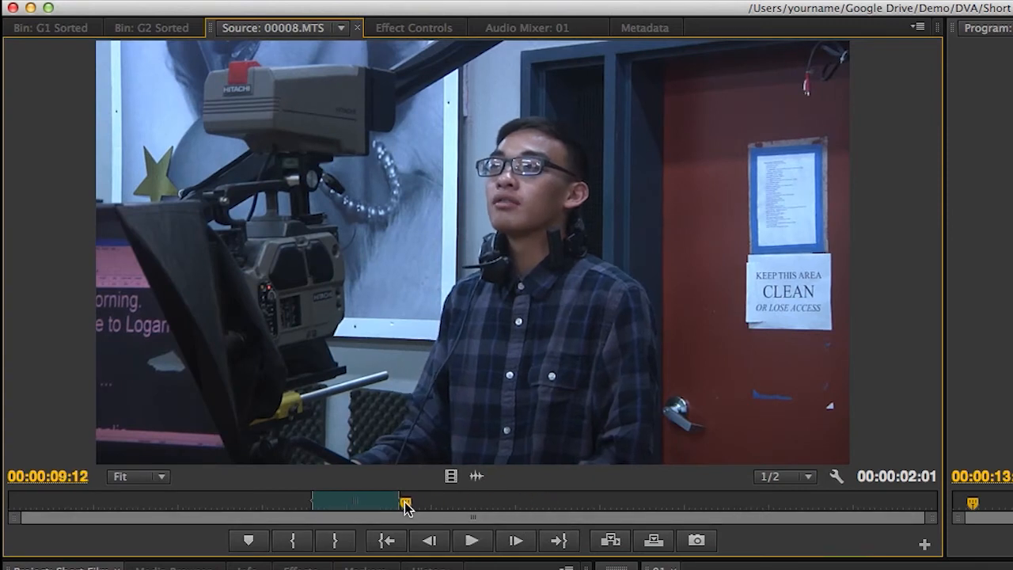
left_click(471, 545)
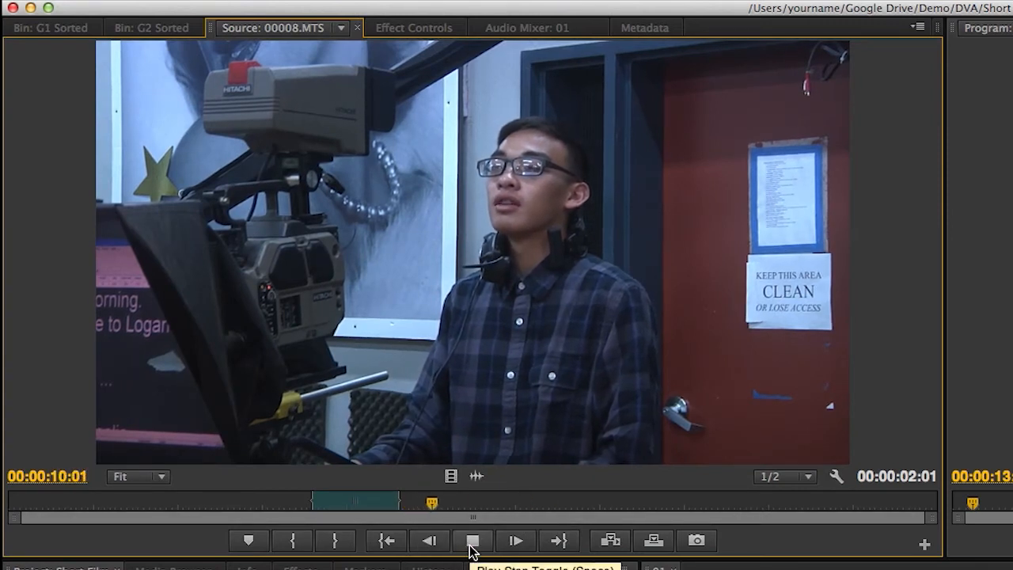
left_click(470, 546)
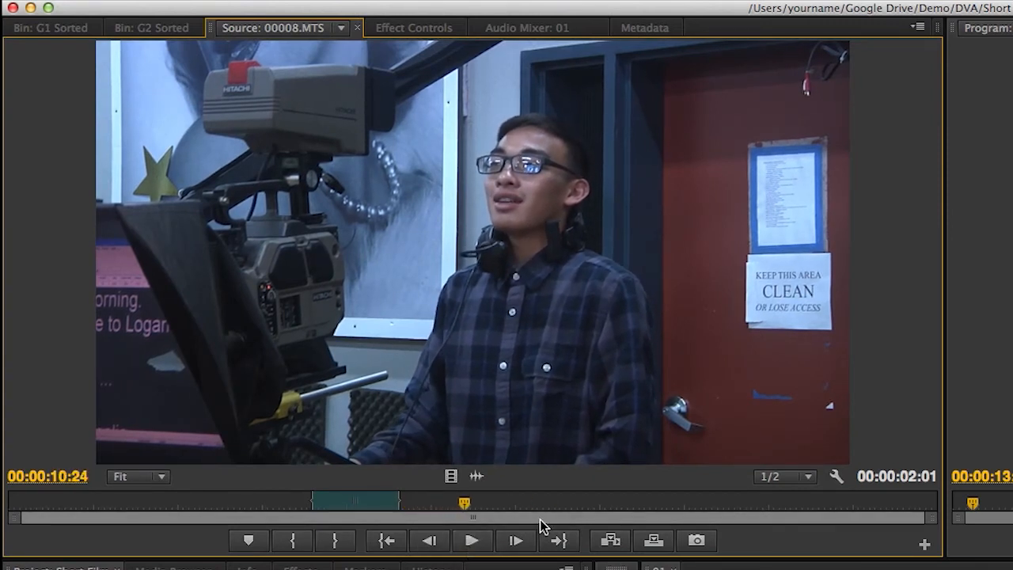
key("i")
Play 00008.MTS on from its new In point and mark the Out point at 00:00:13:16.
key("space")
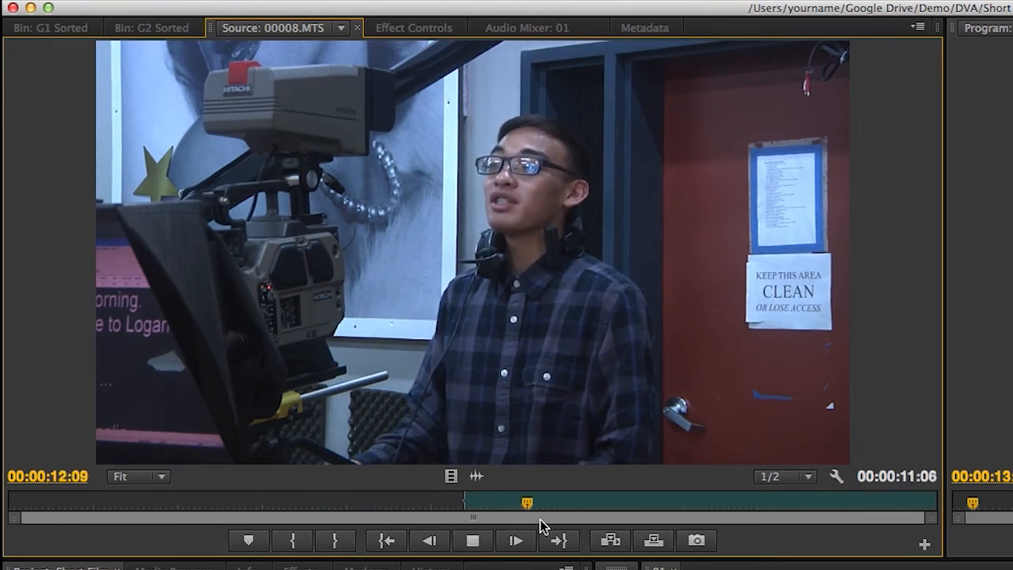
key("space")
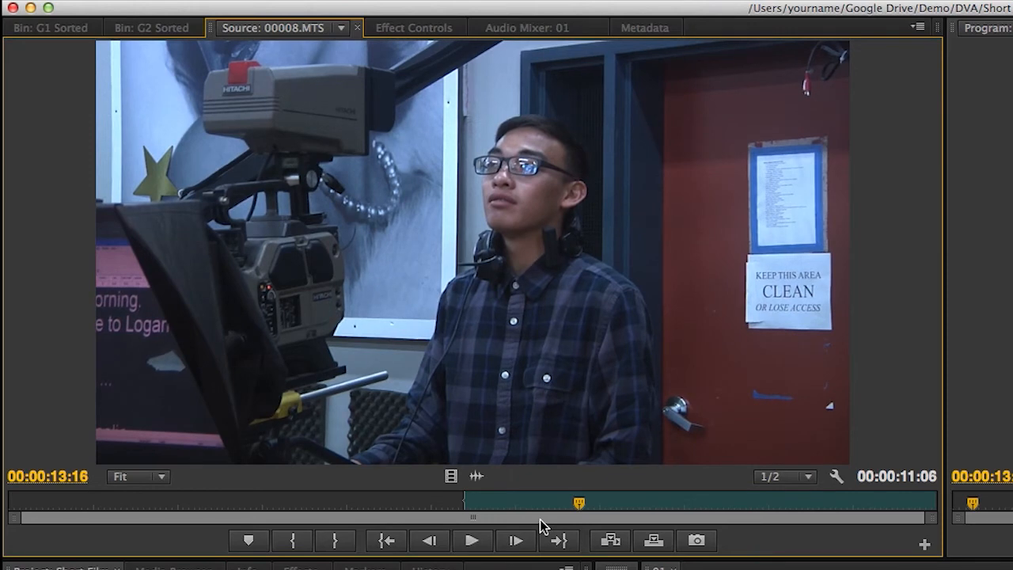
key("o")
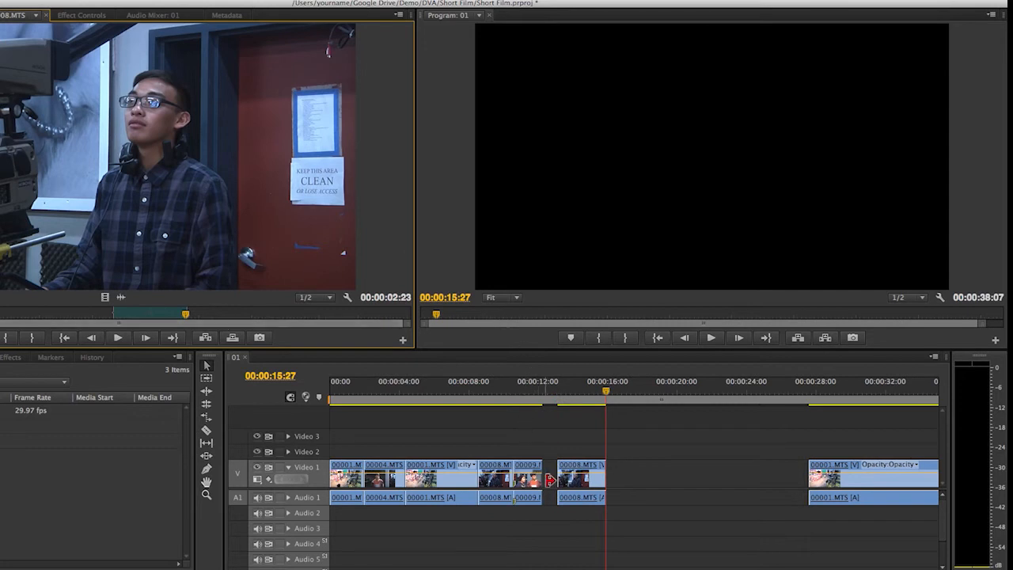
Close the gap between 00009.MTS and the newly inserted second 00008.MTS segment in sequence 01.
left_click(550, 474)
left_click(551, 474)
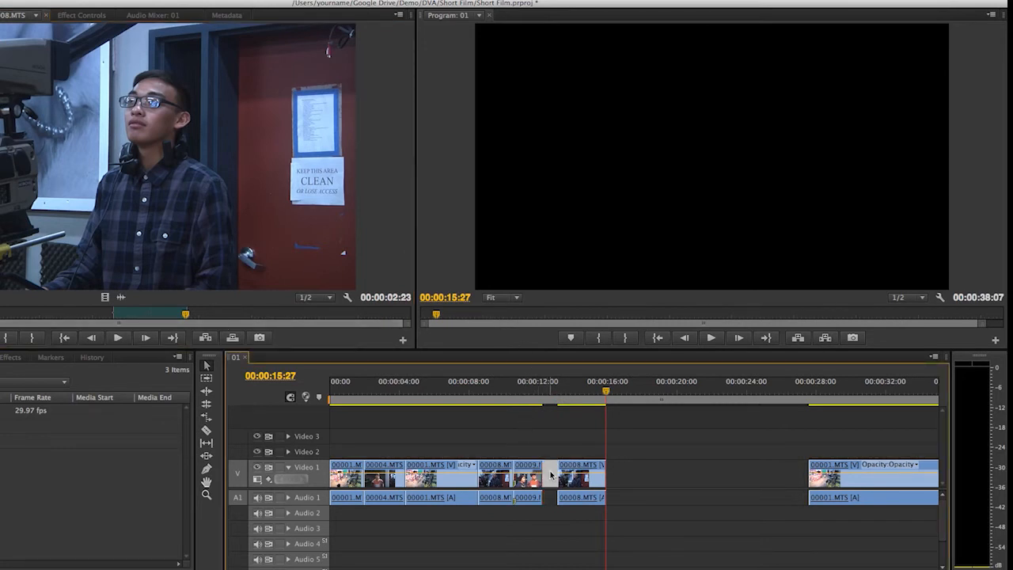
key("Delete")
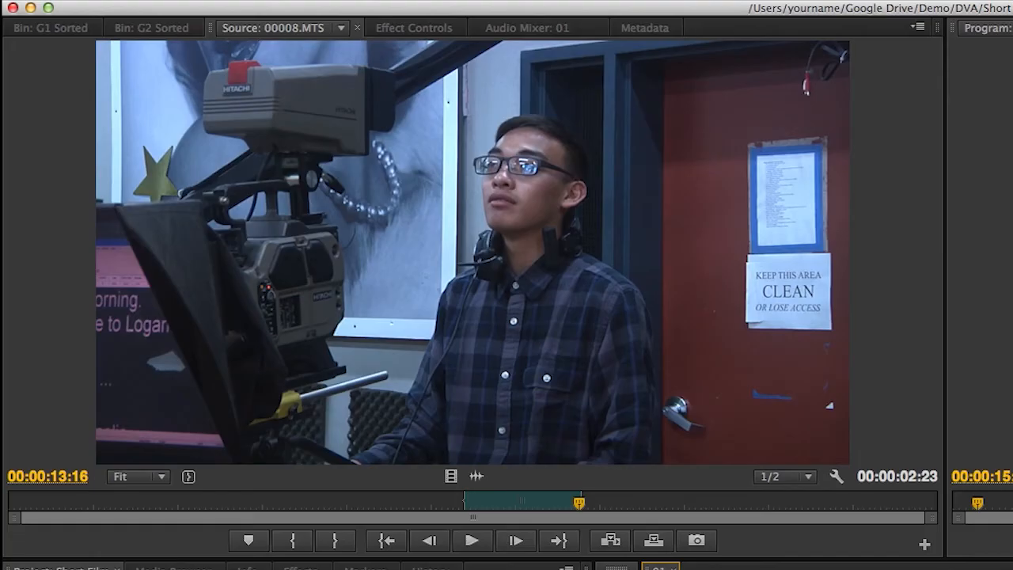
Reopen 00011.MTS from the G1 Sorted bin and review it from 00:00:12:25 to the end of the clip.
left_click(49, 35)
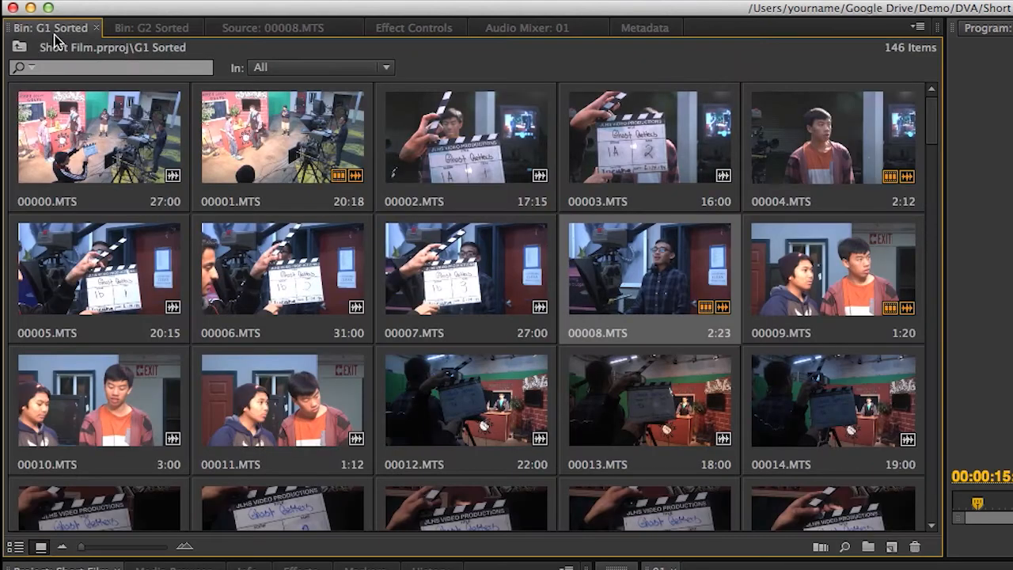
double_click(344, 406)
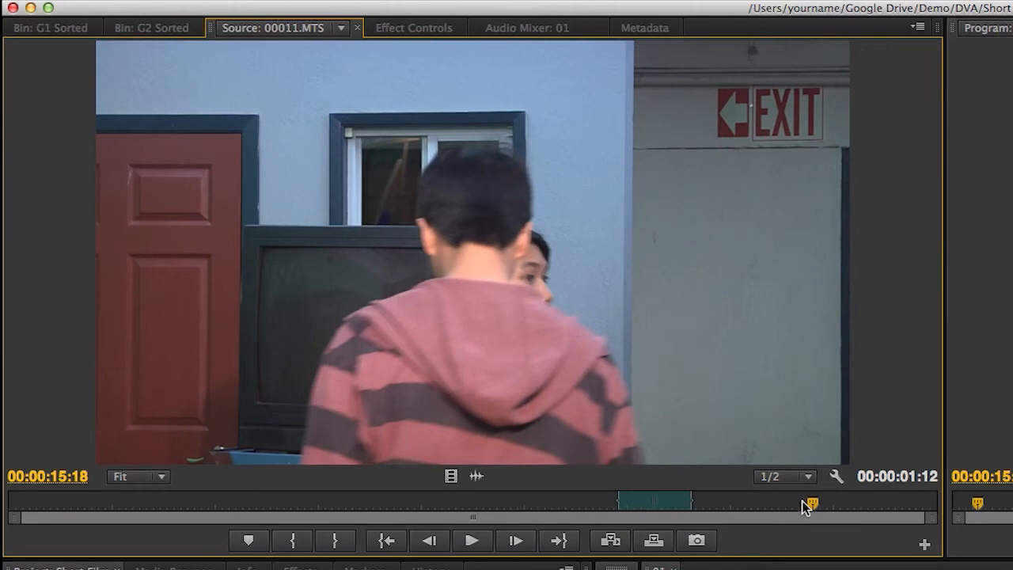
left_click_drag(807, 506, 669, 504)
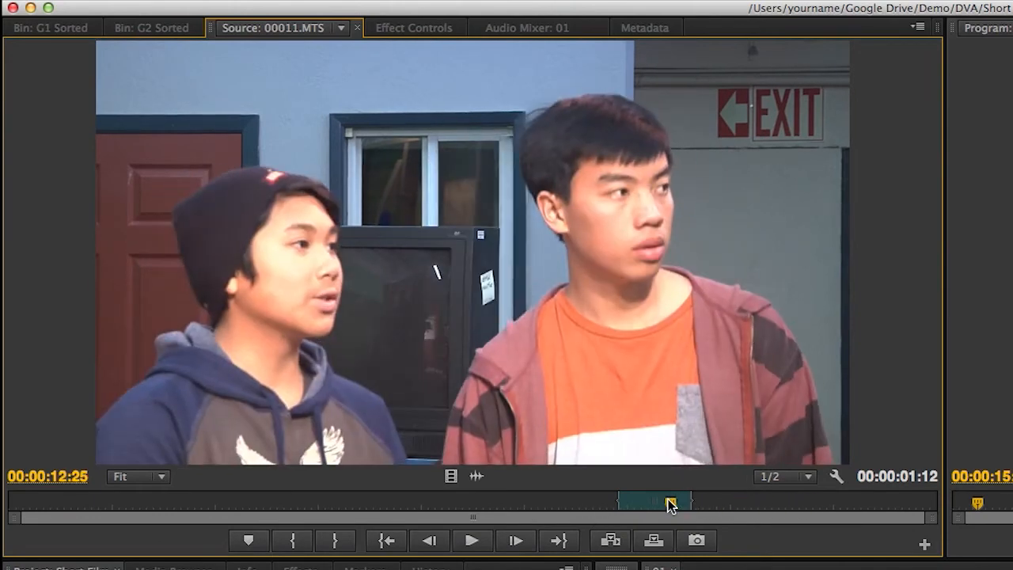
left_click(469, 541)
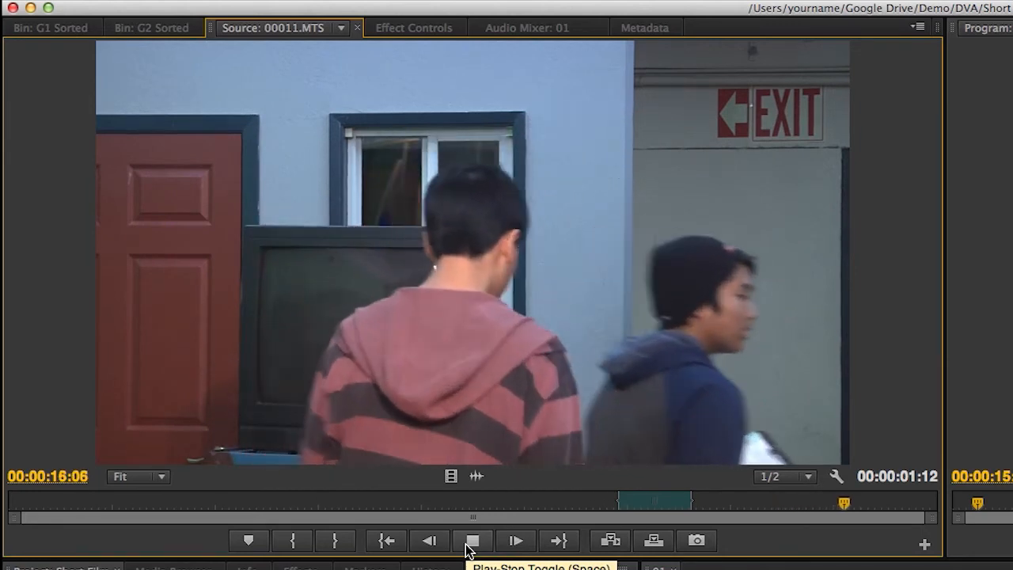
left_click(467, 544)
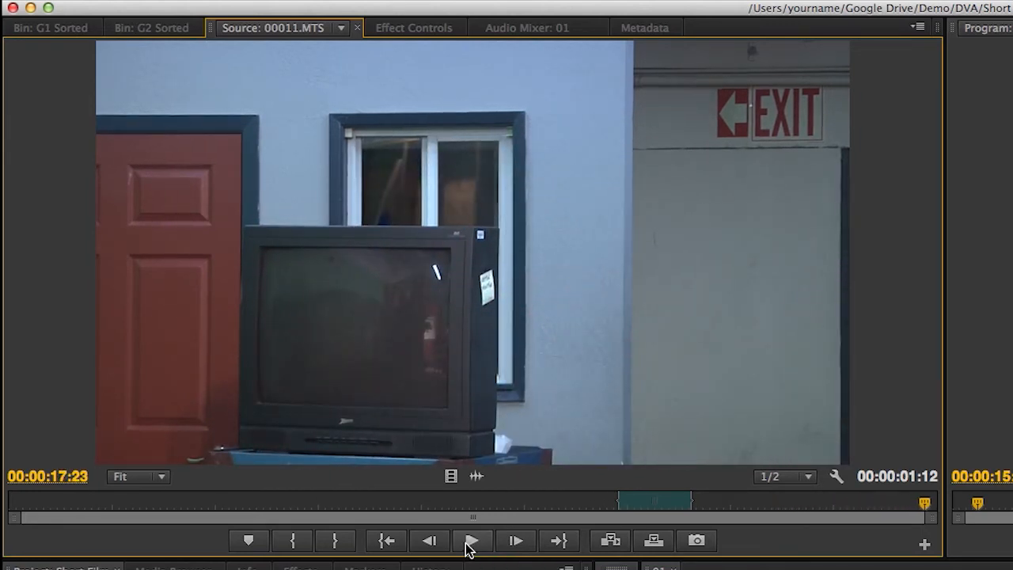
Open 00021.MTS from the G1 Sorted bin and review it from 00:00:02:20 to 00:00:12:29.
left_click(51, 28)
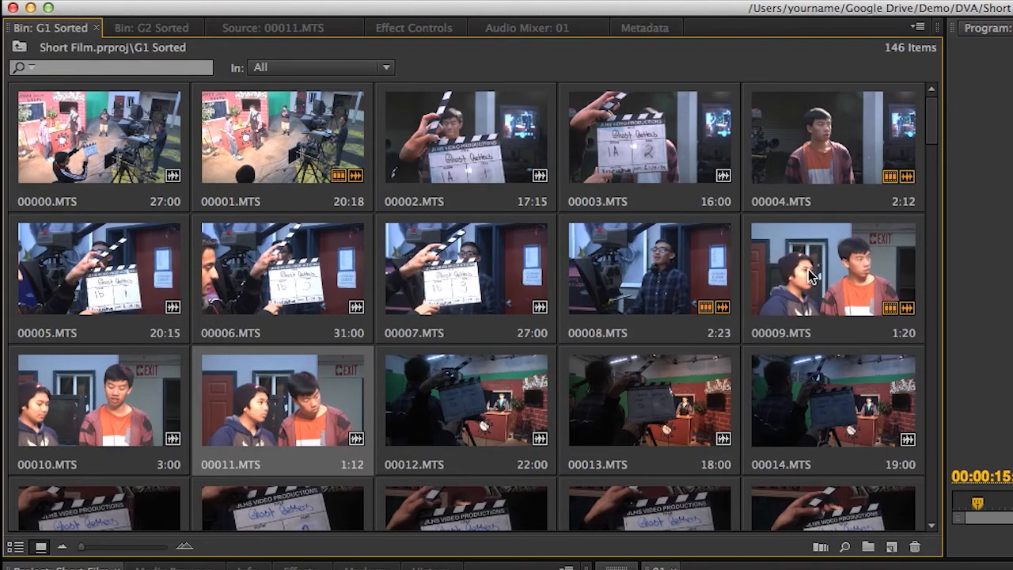
left_click_drag(930, 140, 922, 185)
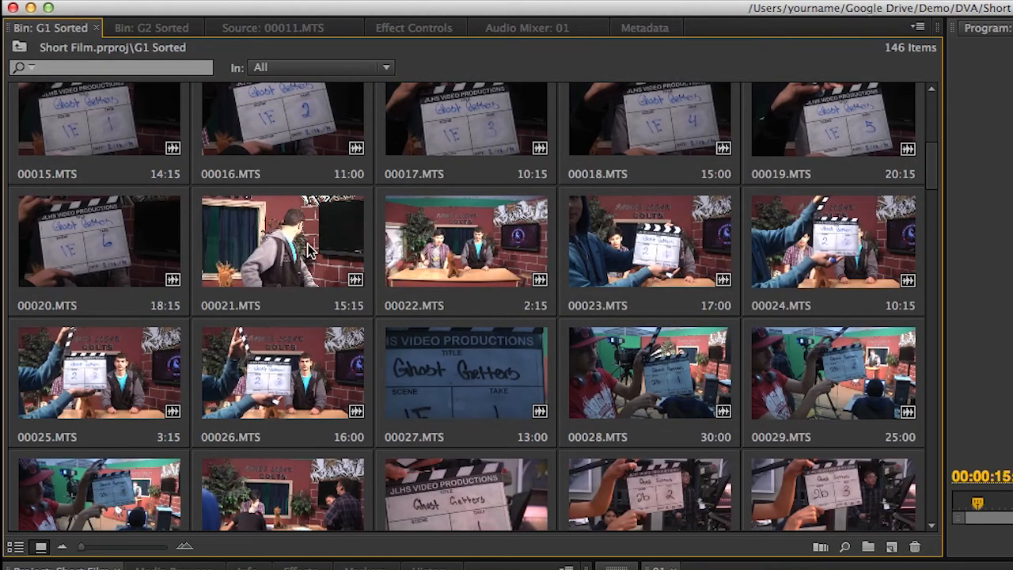
double_click(241, 254)
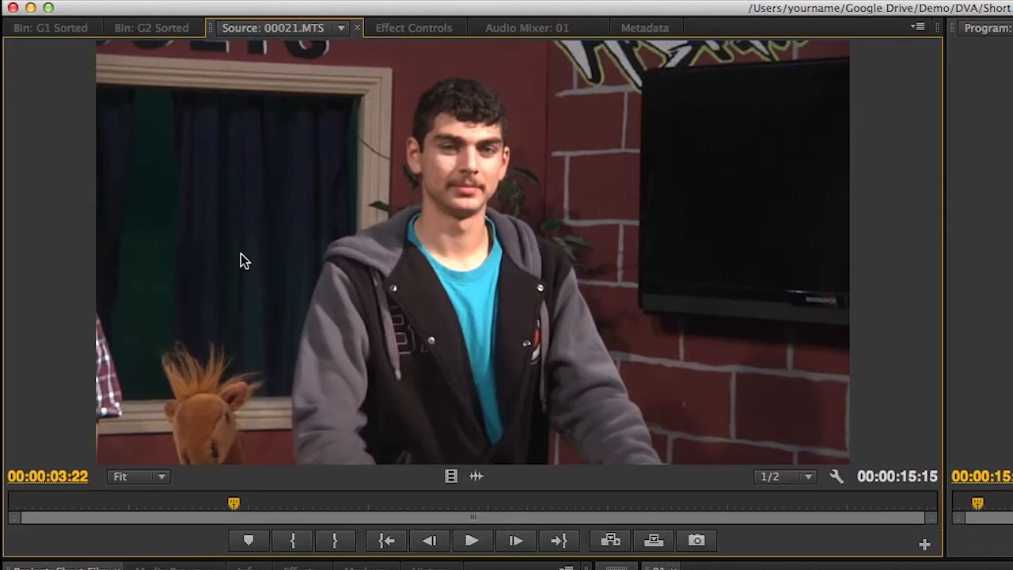
left_click_drag(233, 503, 165, 503)
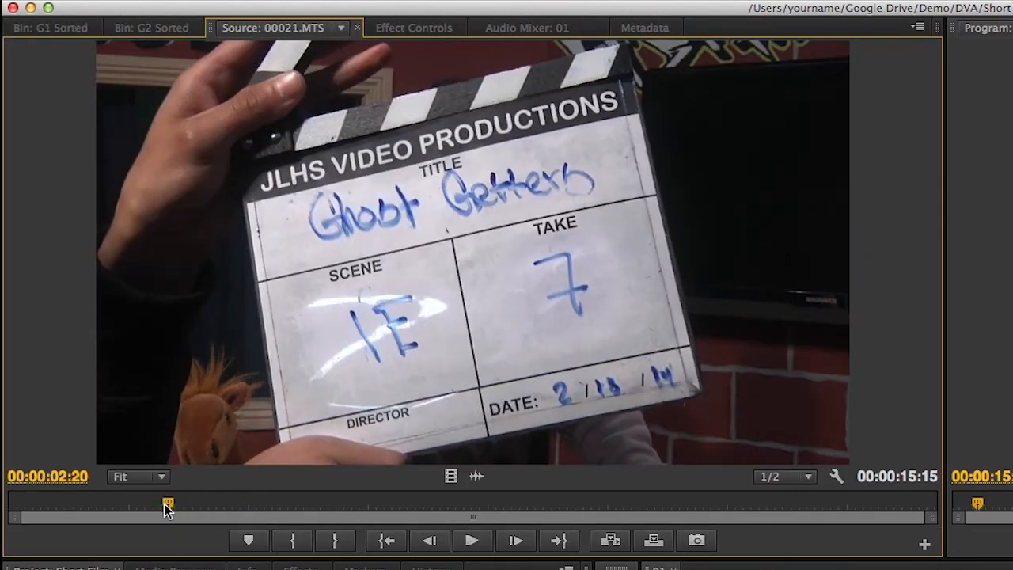
left_click(470, 545)
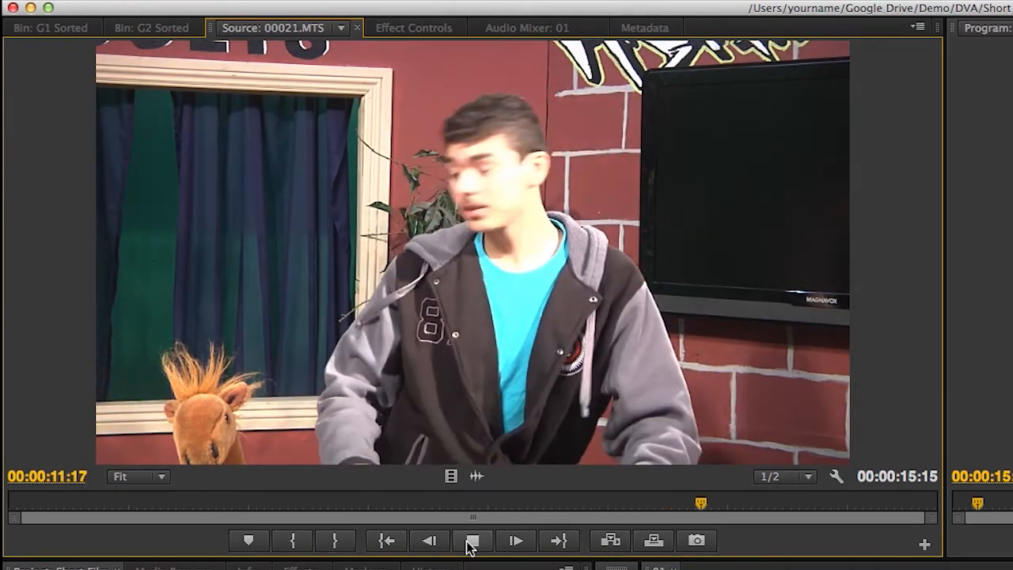
left_click(469, 546)
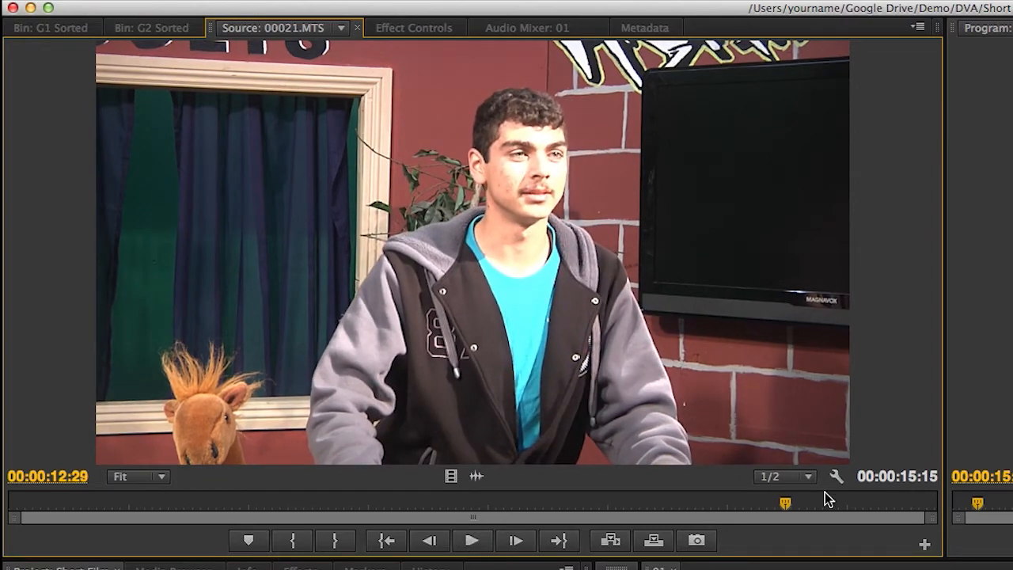
Mark the In point of 00021.MTS at 00:00:09:23 and its Out point at 00:00:13:05.
left_click_drag(786, 502, 596, 503)
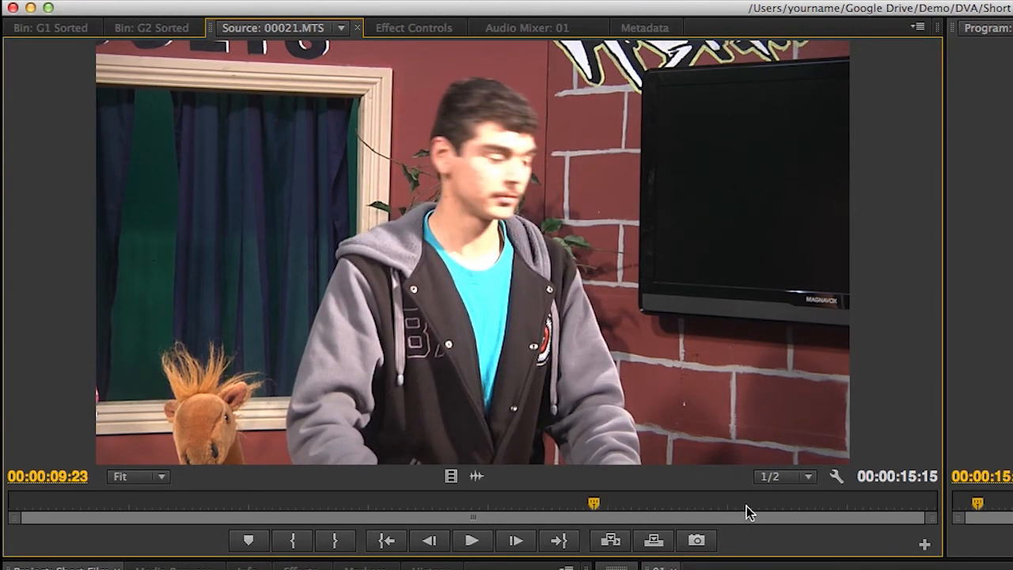
key("i")
key("space")
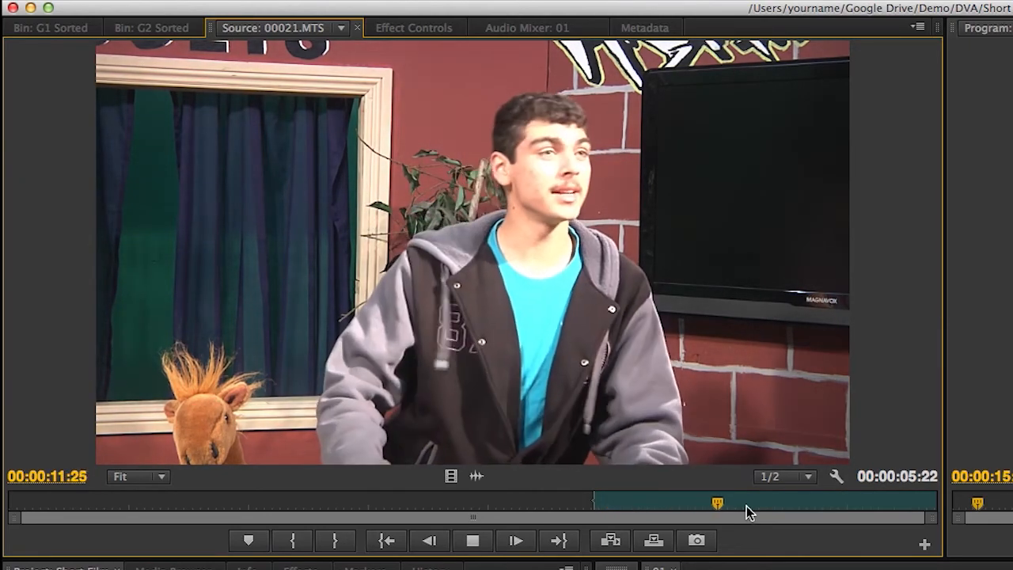
key("space")
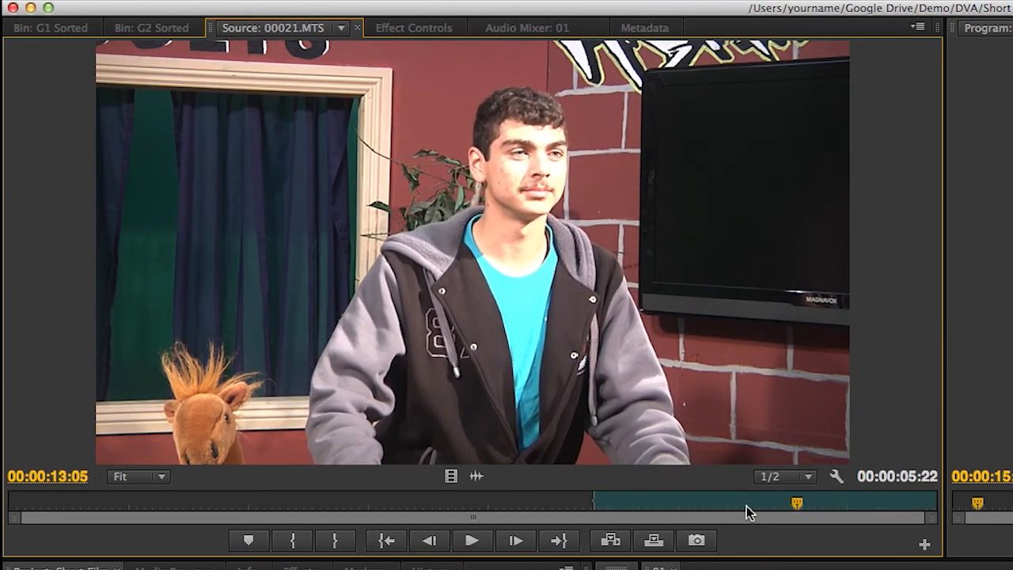
key("o")
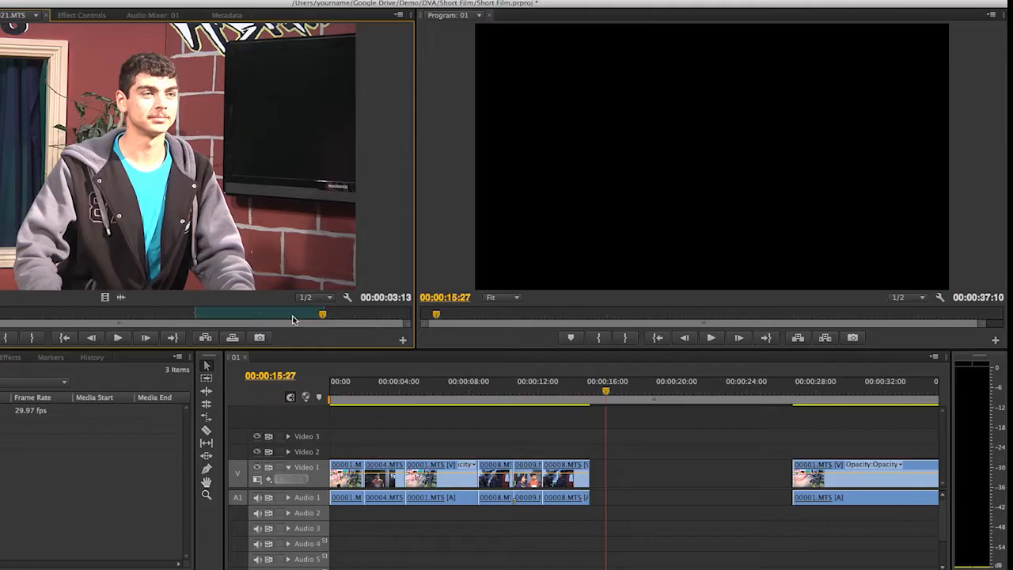
Insert the marked 00021.MTS segment into sequence 01 at 00:00:15:27, close the gap before it and play across the new cut.
key("comma")
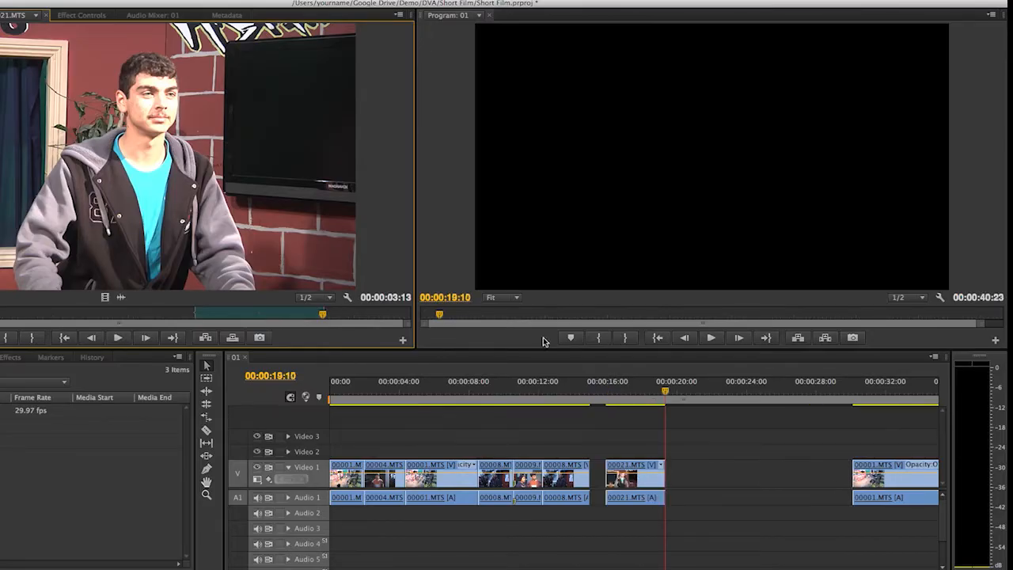
left_click(597, 473)
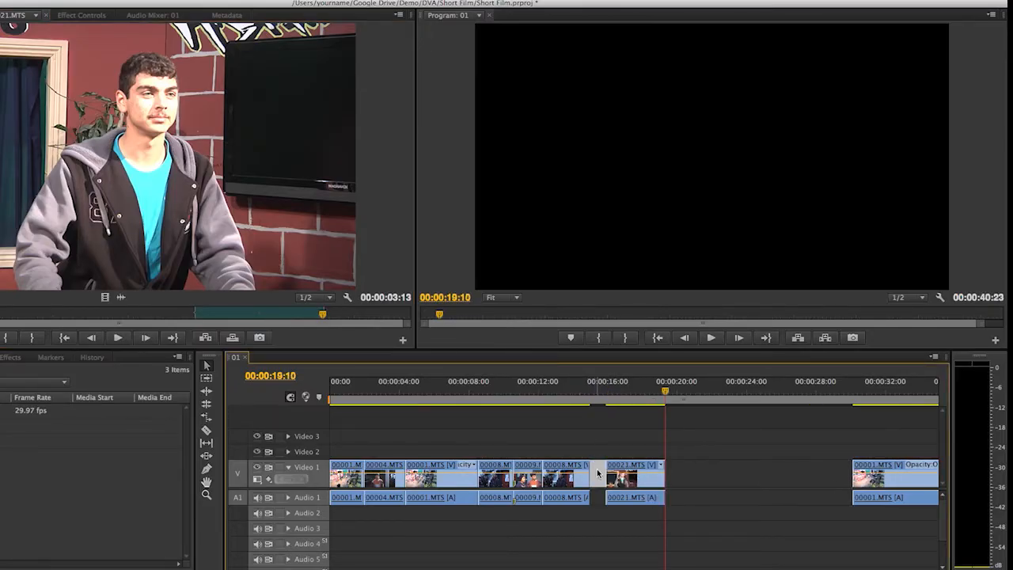
key("Delete")
left_click_drag(643, 391, 571, 397)
key("space")
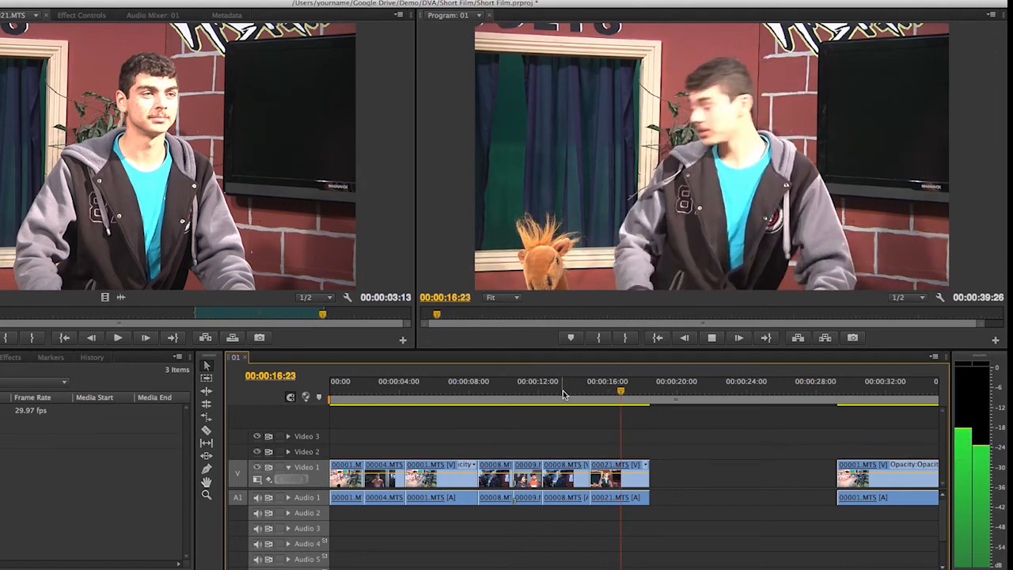
key("space")
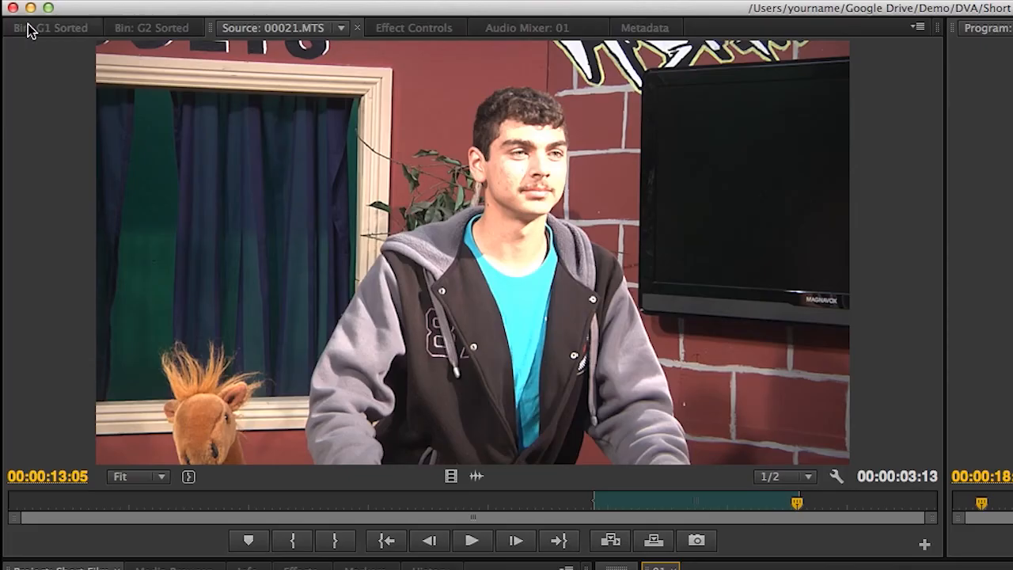
Reopen 00008.MTS from the G1 Sorted bin, play on past its marked range and set a new In point at 00:00:15:12.
left_click(68, 25)
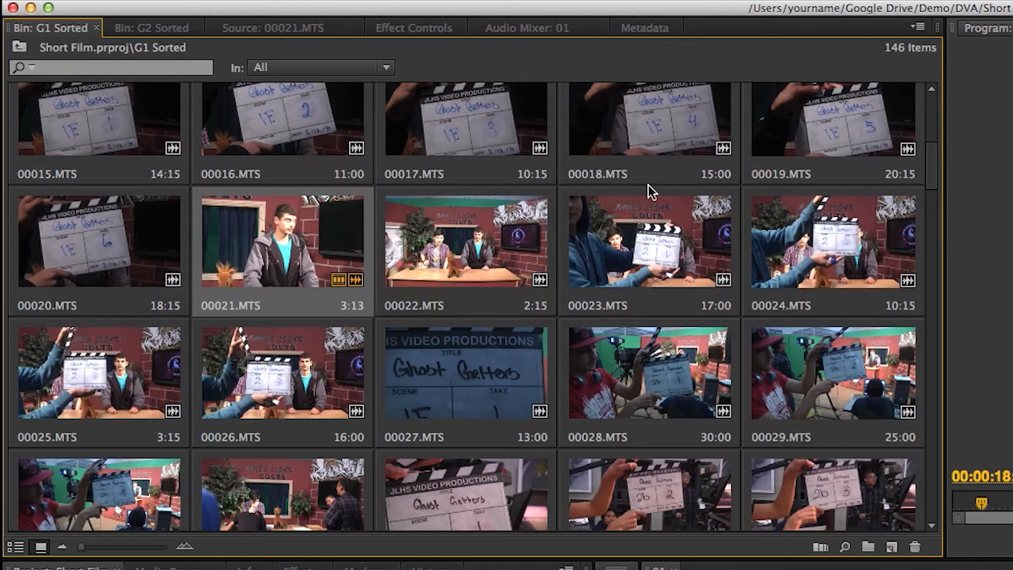
left_click(930, 109)
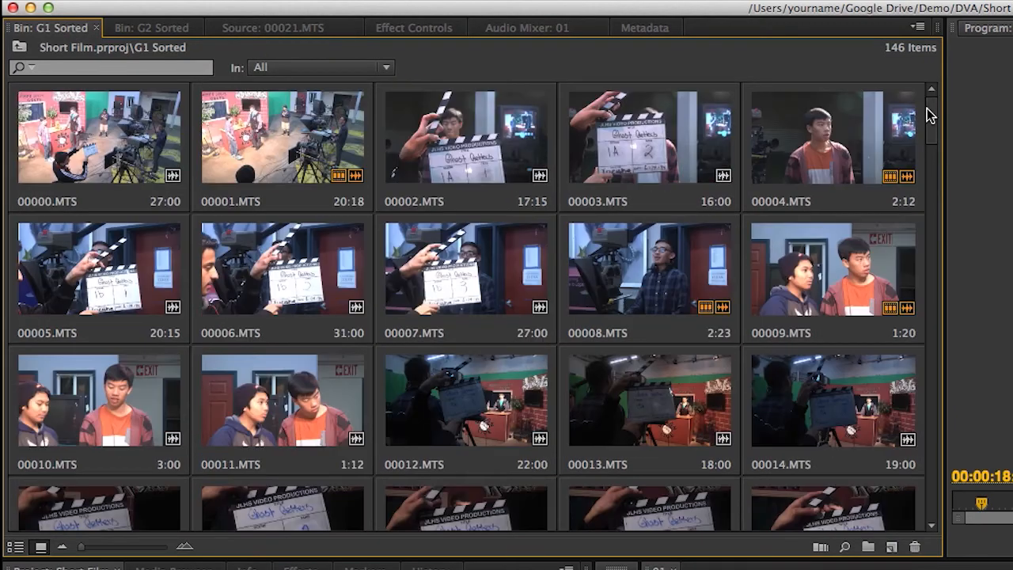
double_click(661, 271)
left_click(480, 545)
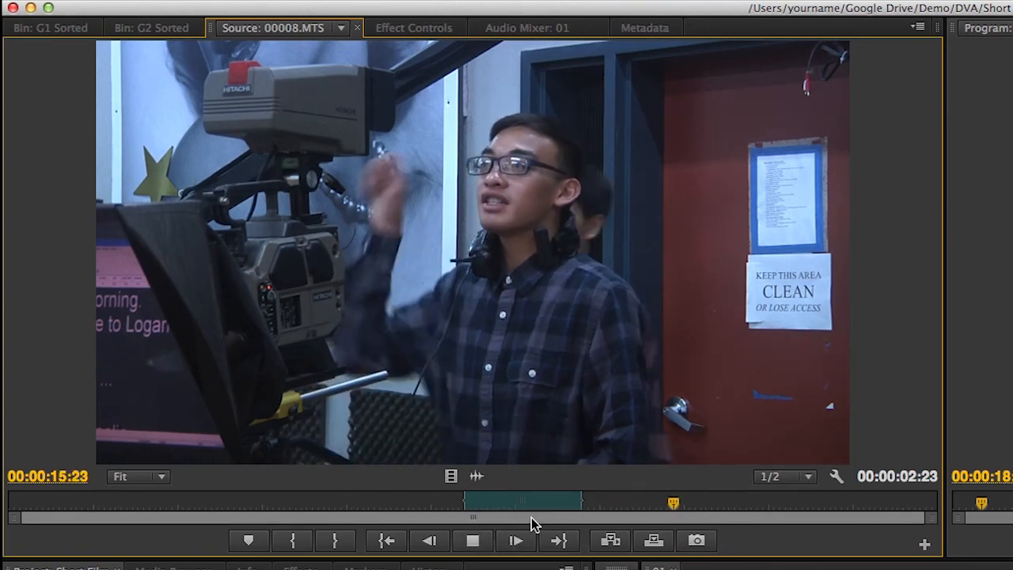
key("space")
left_click_drag(715, 506, 663, 502)
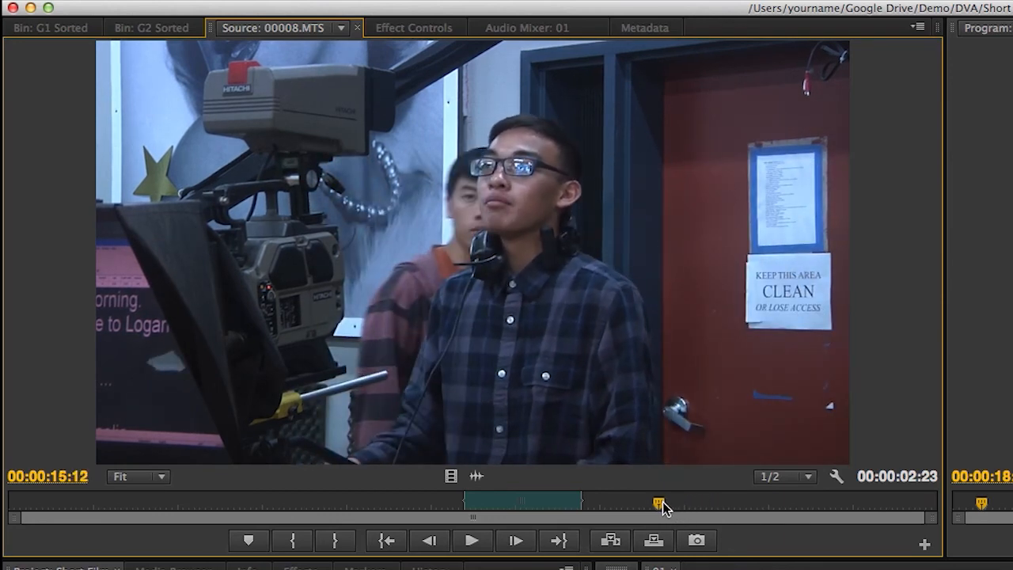
key("i")
Play 00008.MTS on from its new In point and mark the Out point for a segment lasting 00:00:04:09.
key("space")
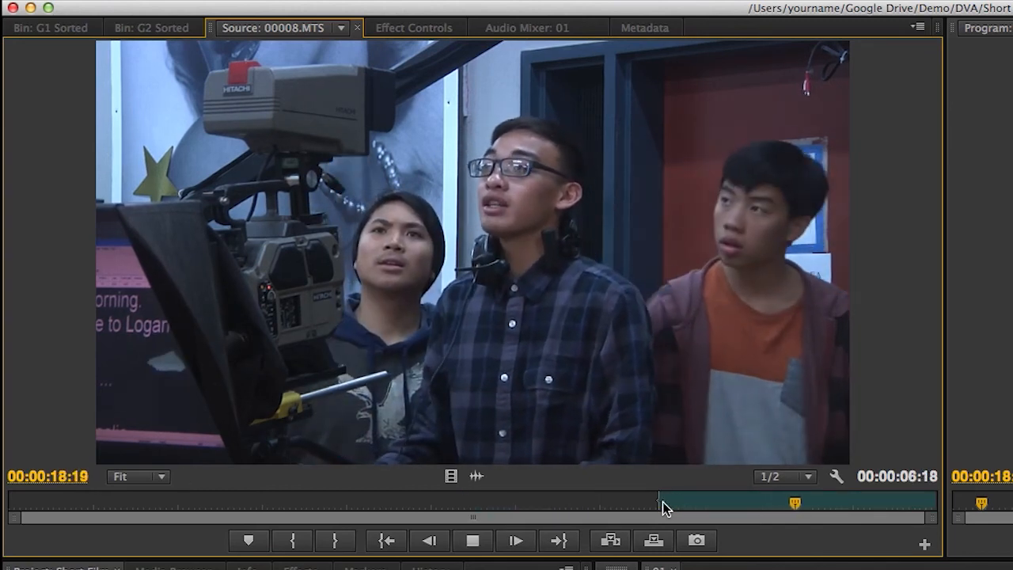
key("space")
key("o")
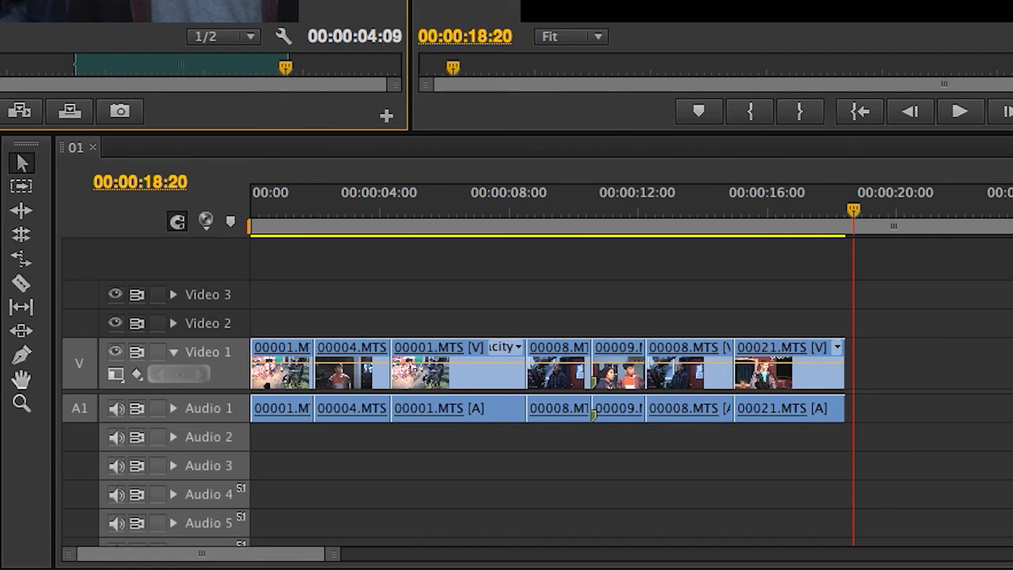
Try an overwrite edit of the marked 00008.MTS segment at 00:00:18:20 in sequence 01 and undo it.
key("period")
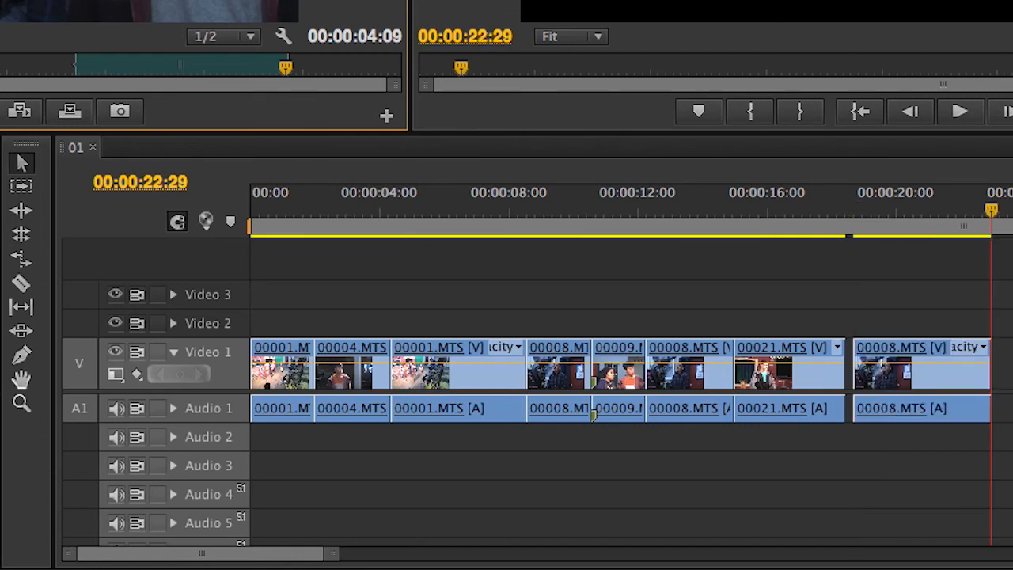
left_click_drag(989, 212, 922, 218)
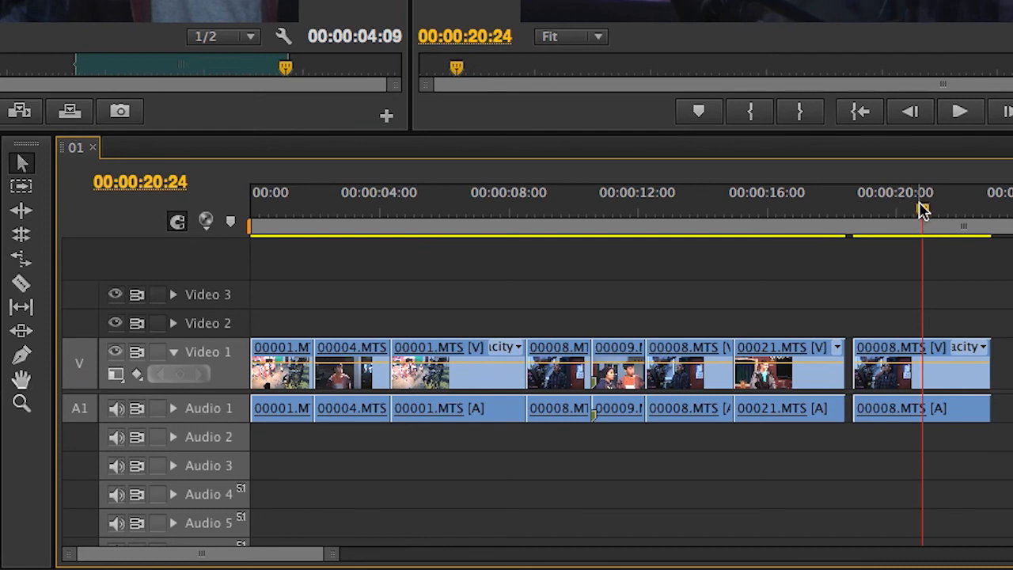
key("ctrl+z")
Try inserting the marked 00008.MTS segment in the middle of 00021.MTS at 00:00:16:29 and undo the insert.
left_click_drag(853, 208, 801, 214)
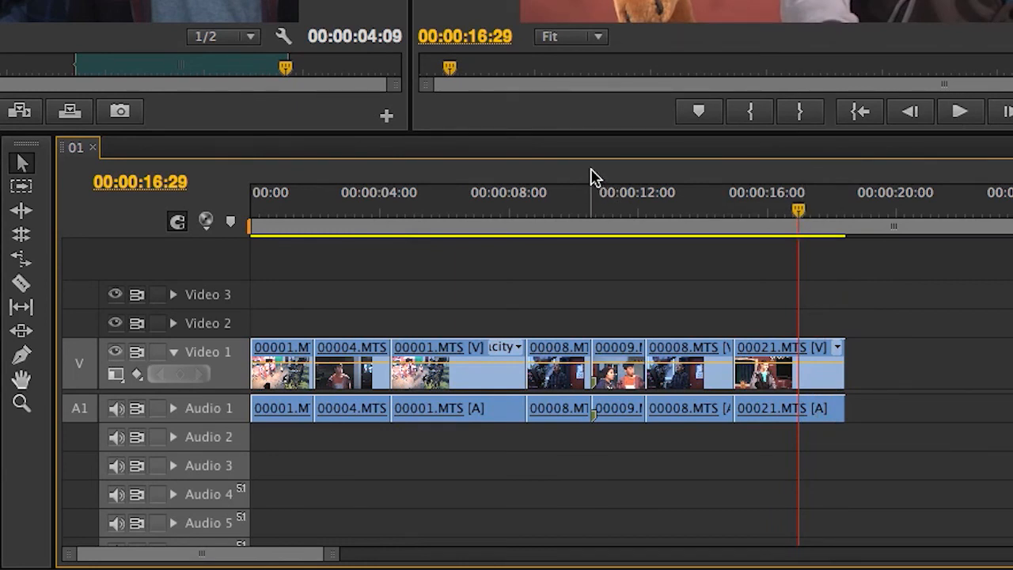
key("comma")
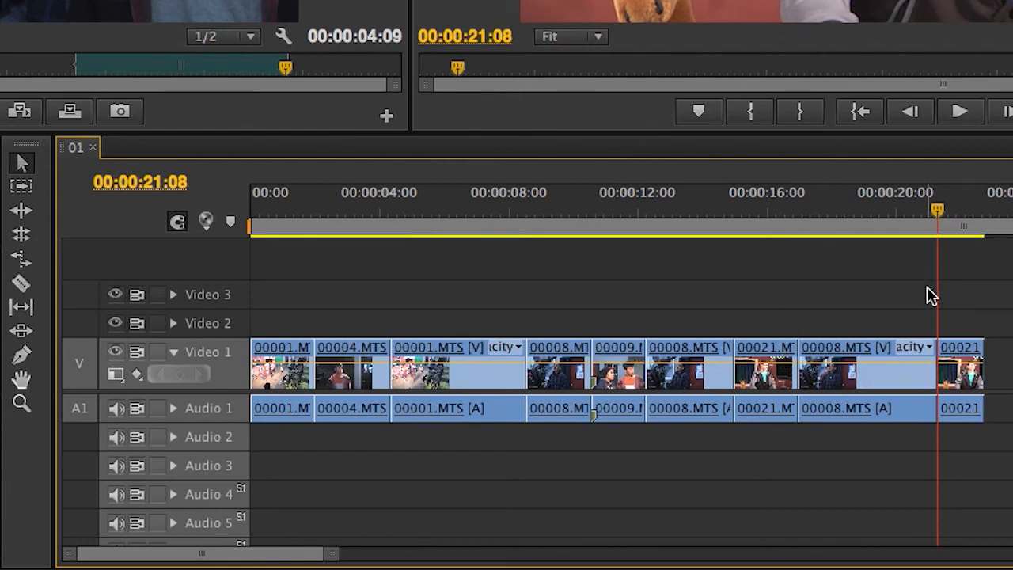
key("super+z")
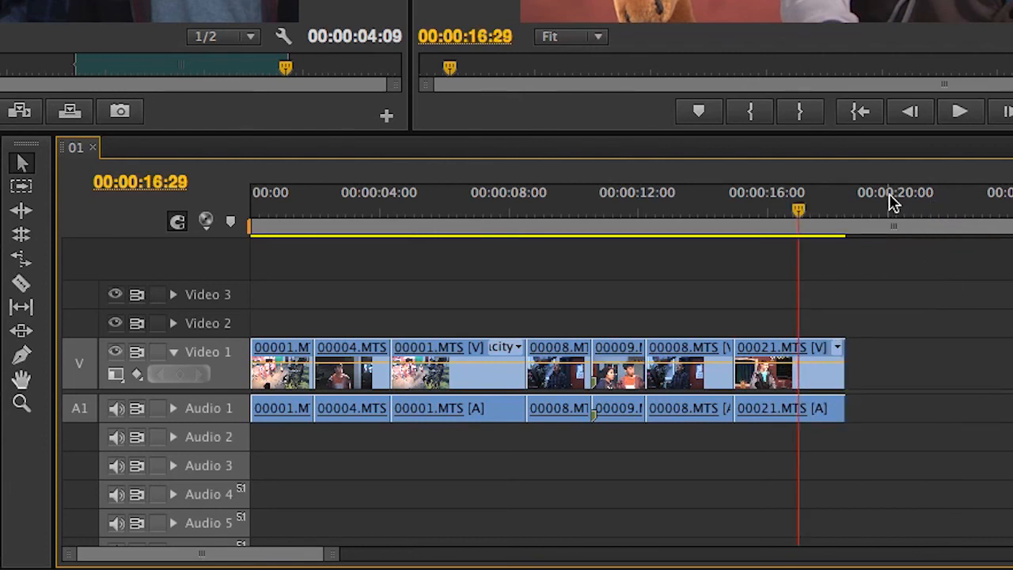
Overwrite the marked 00008.MTS segment into sequence 01 at 00:00:19:03 and close the gap after 00021.MTS.
left_click_drag(801, 215, 869, 216)
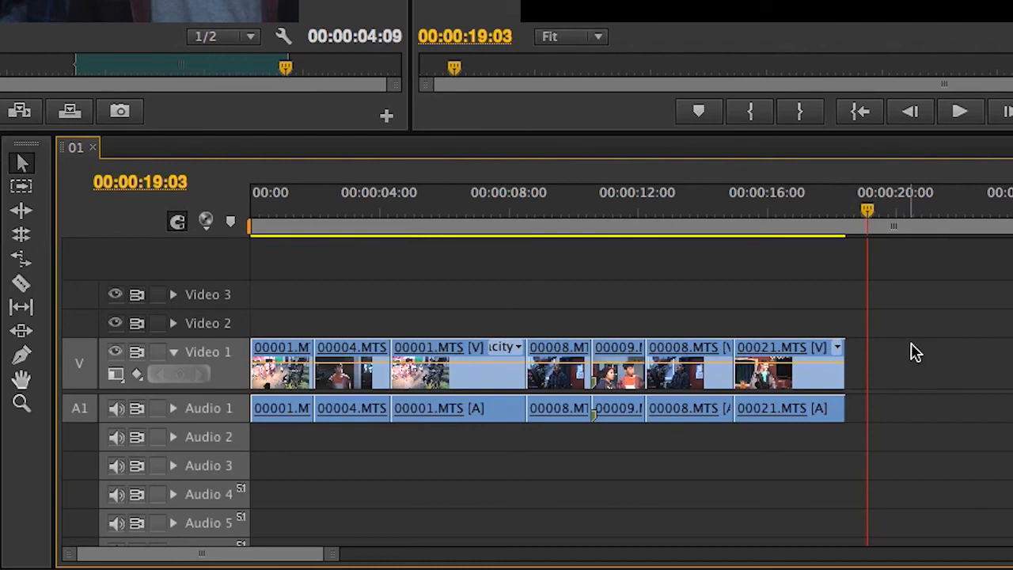
key("period")
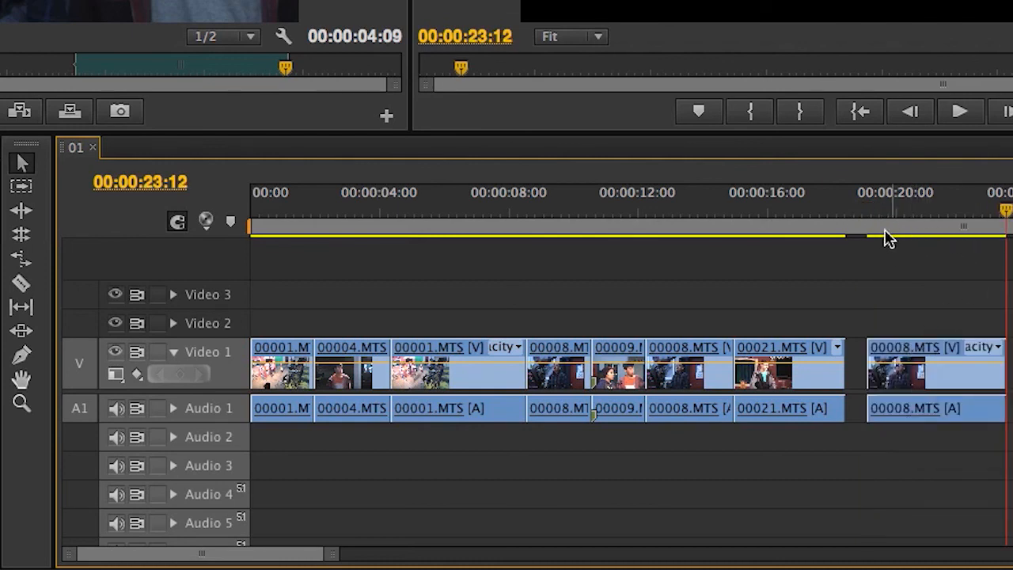
left_click(854, 362)
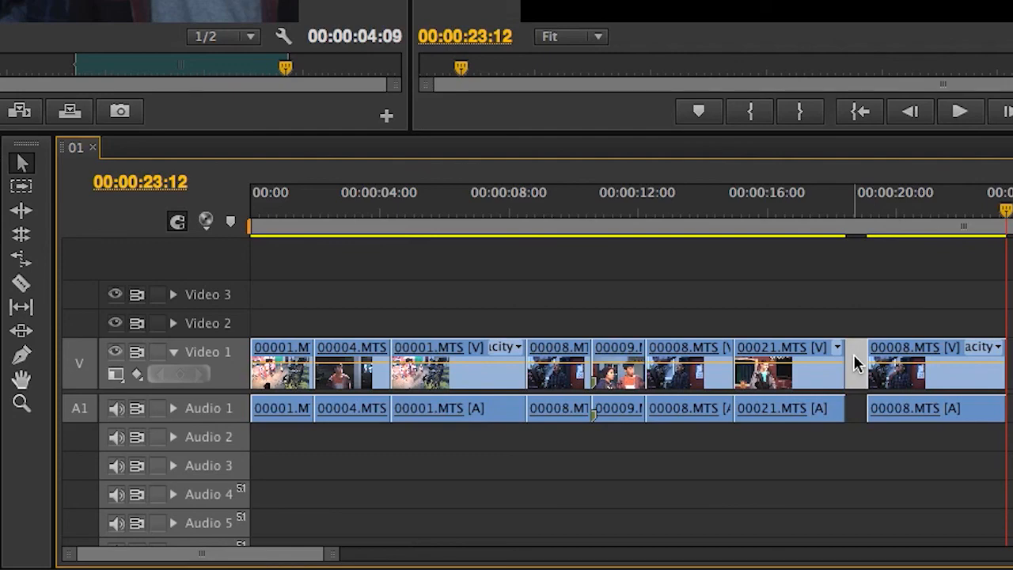
key("Delete")
Return the playhead to the start of sequence 01 and delete the leftover 00001.MTS segment at the sequence's end.
left_click(254, 215)
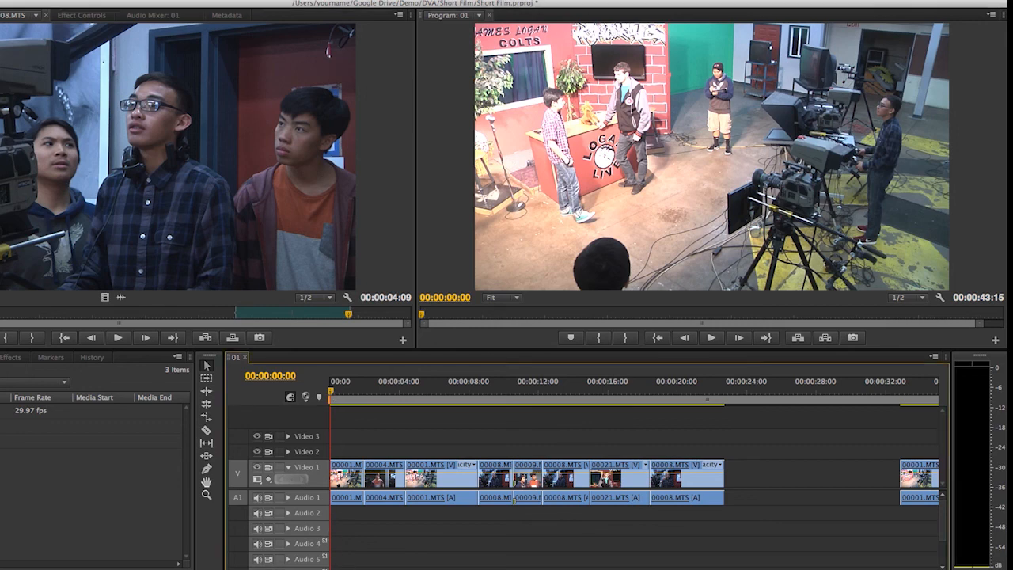
scroll(633, 475, "right", 15)
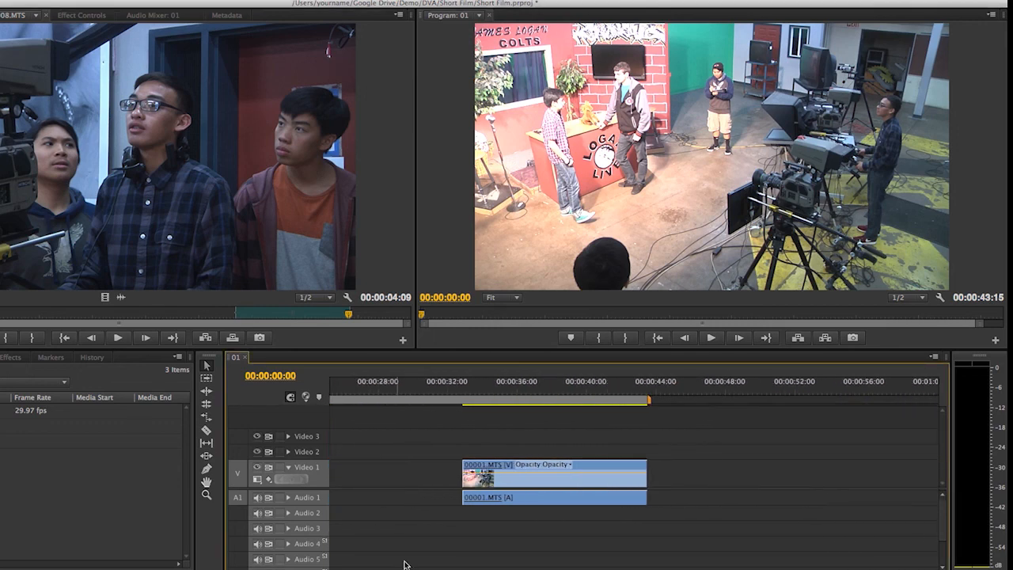
left_click(492, 485)
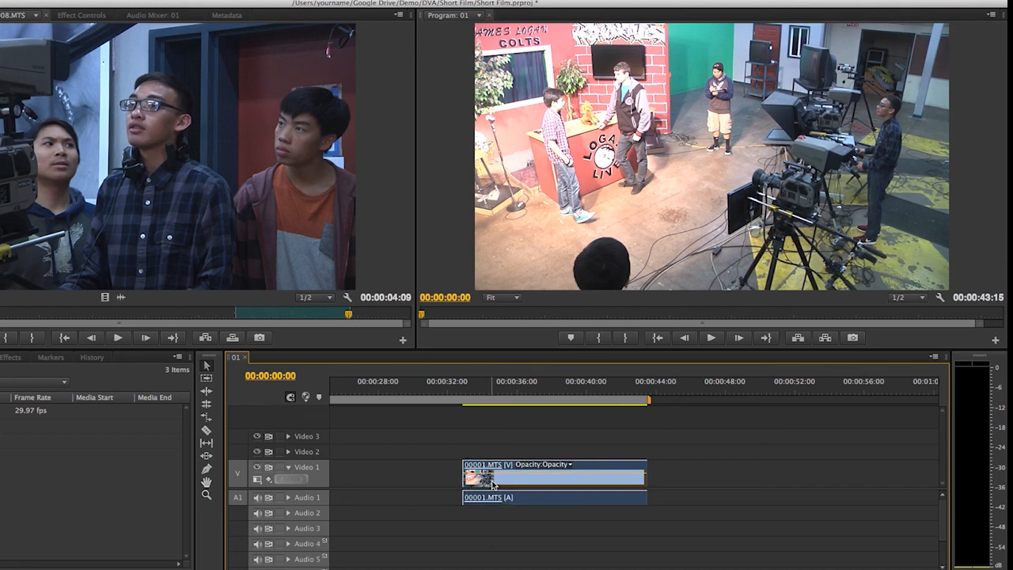
key("Delete")
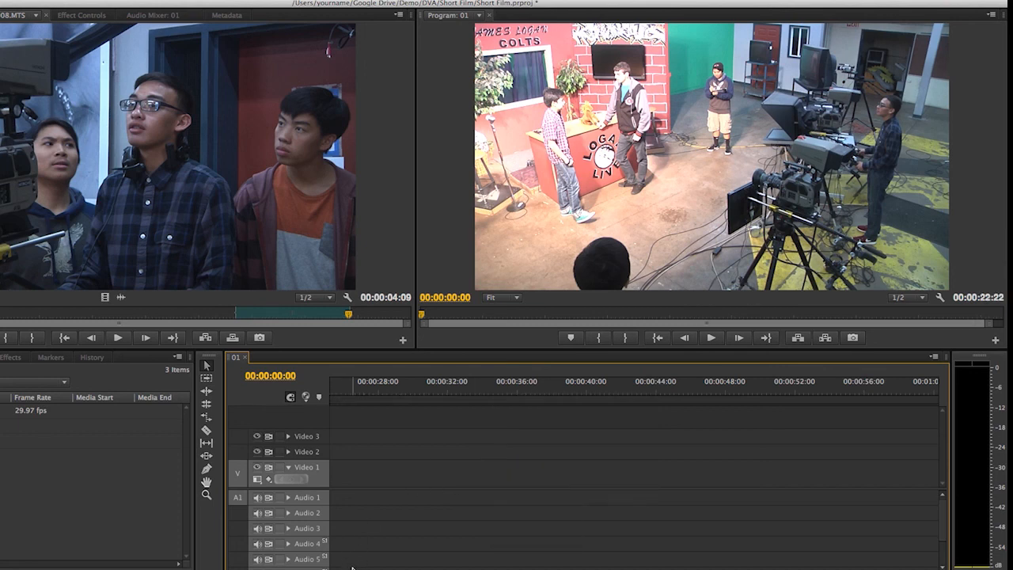
scroll(514, 500, "left", 10)
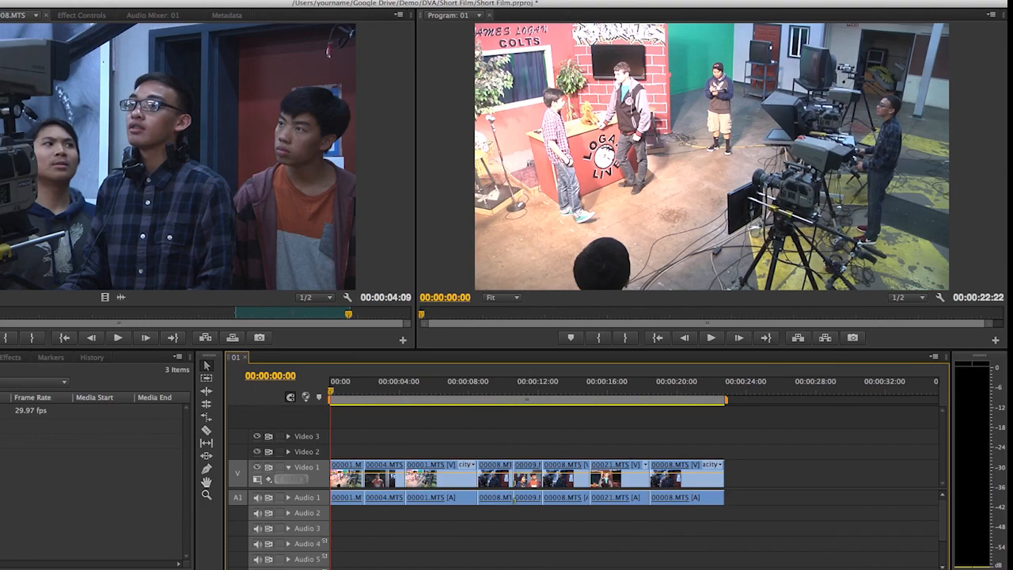